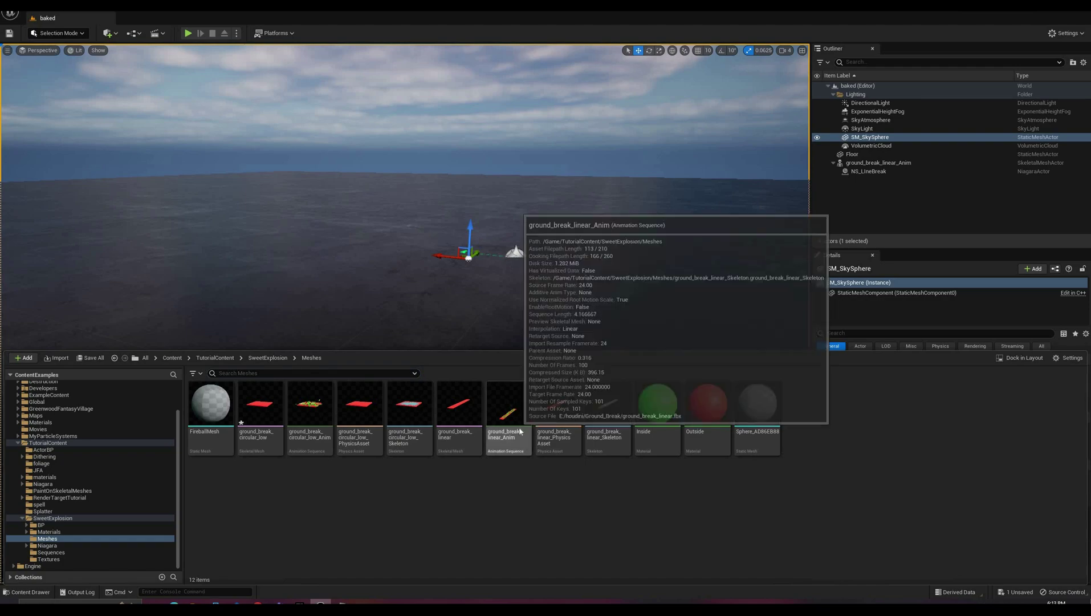
- Open the ground_break_linear_Anim animation sequence and preview the linear ground fracture by scrubbing and playing its timeline
double_click(517, 420)
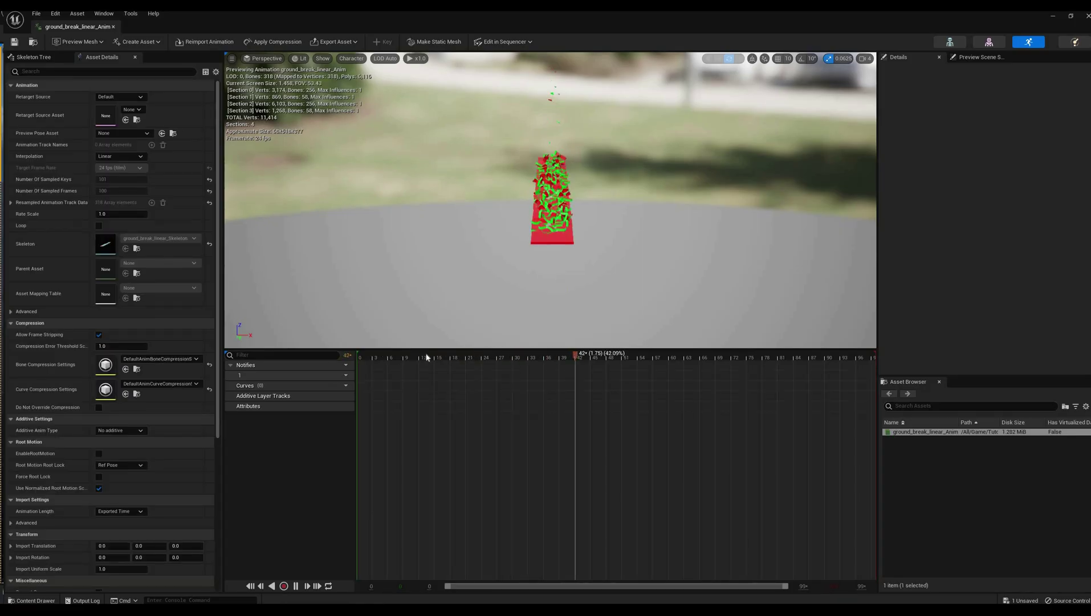
drag(456, 357, 376, 356)
alt+drag(550, 200, 364, 358)
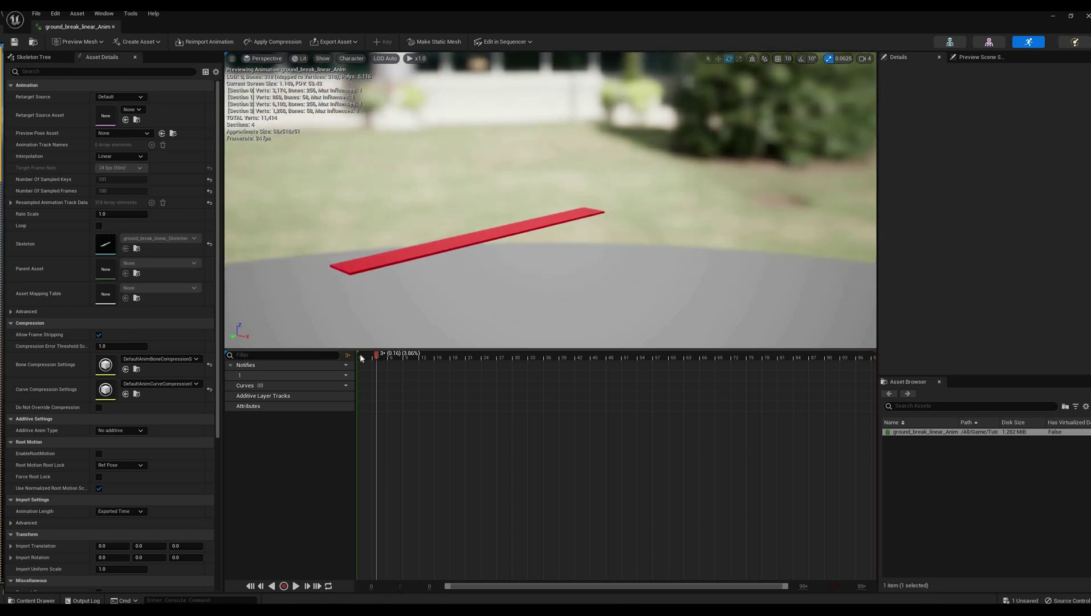
key(space)
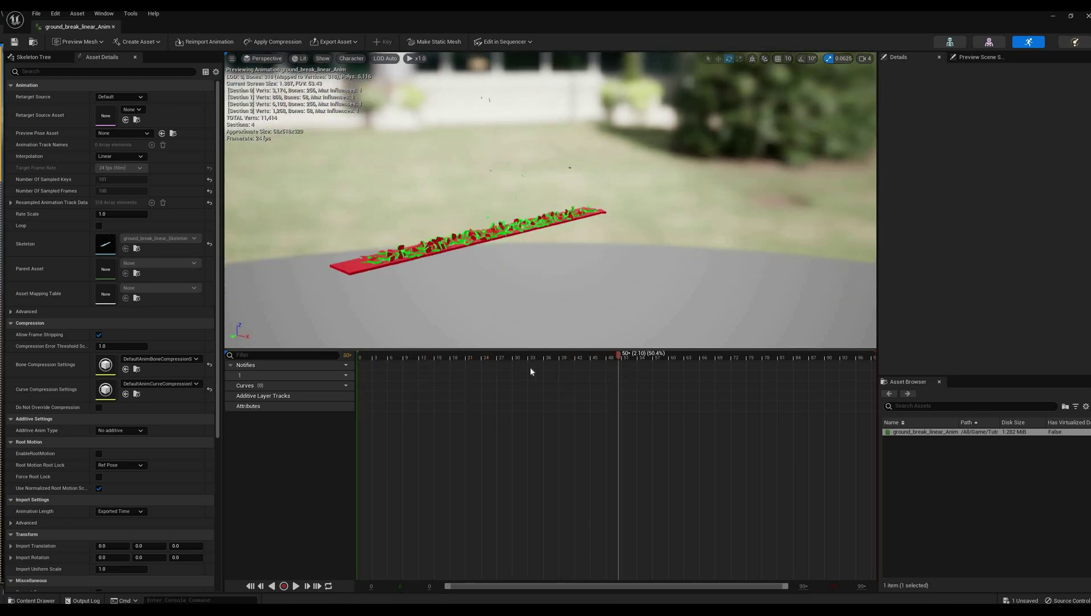
drag(469, 369, 374, 364)
- Open the ground_break_circular_low_Anim animation sequence and scrub through its timeline to examine the circular fracture
click(31, 600)
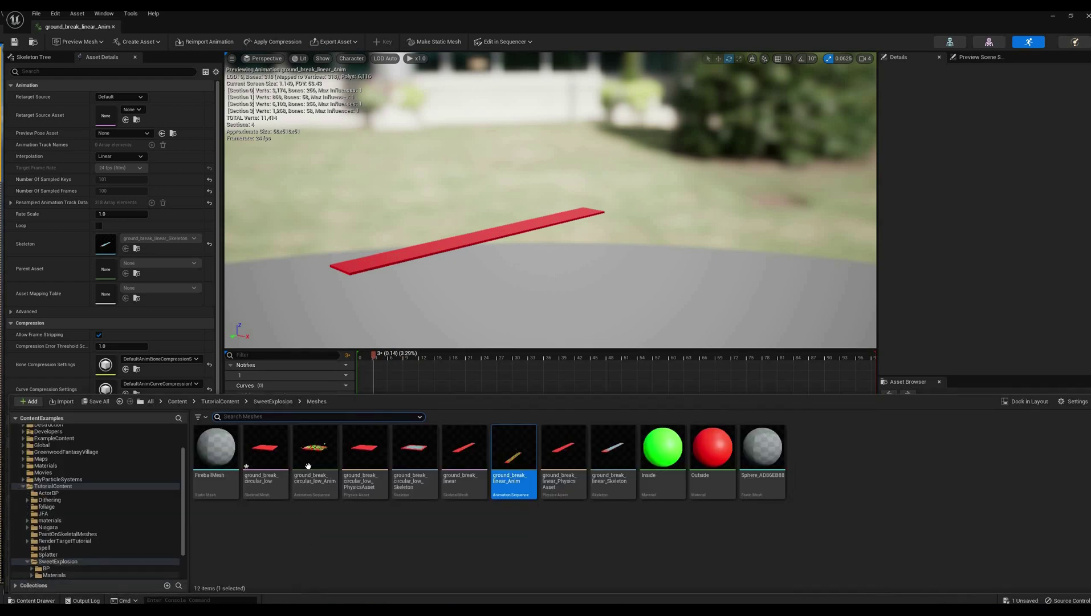
click(309, 464)
double_click(309, 464)
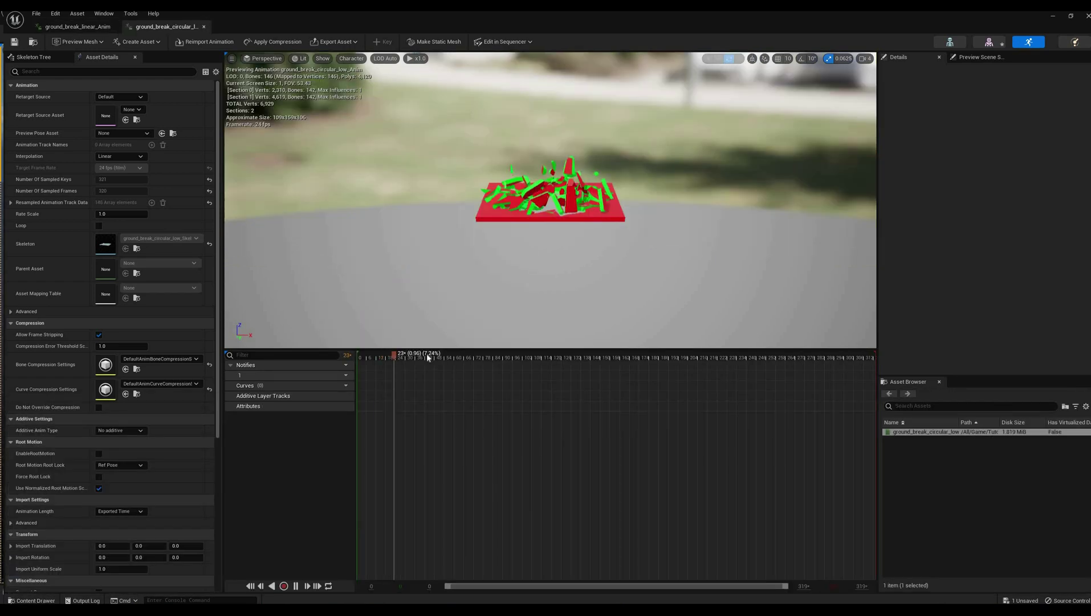
drag(449, 357, 425, 353)
drag(349, 349, 577, 370)
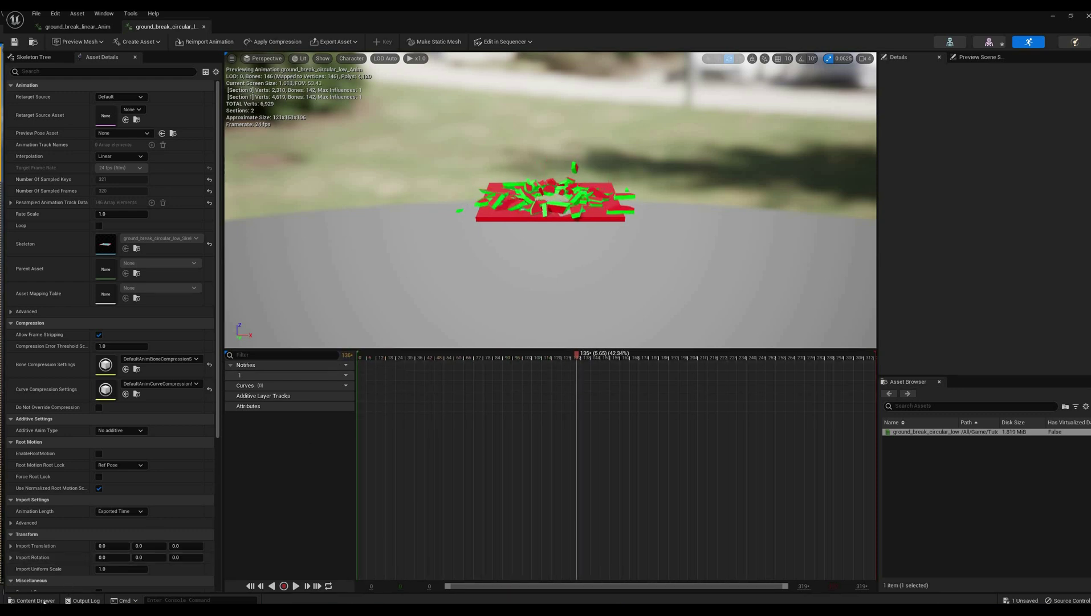
- Inspect the Inside and Outside materials in the Meshes folder, and close the animation editor
key(ctrl+space)
click(662, 450)
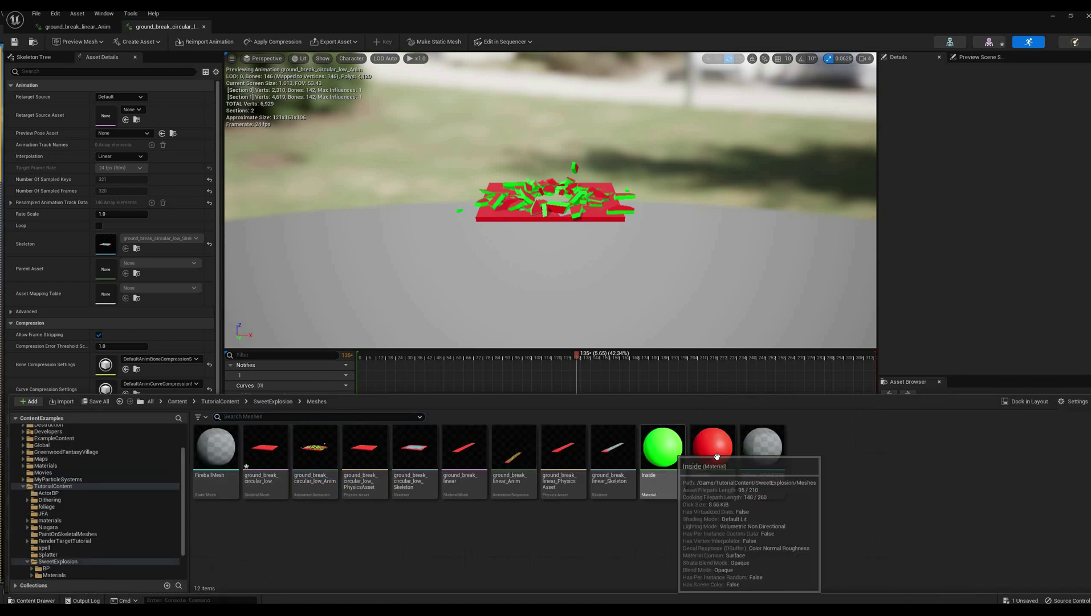
click(204, 27)
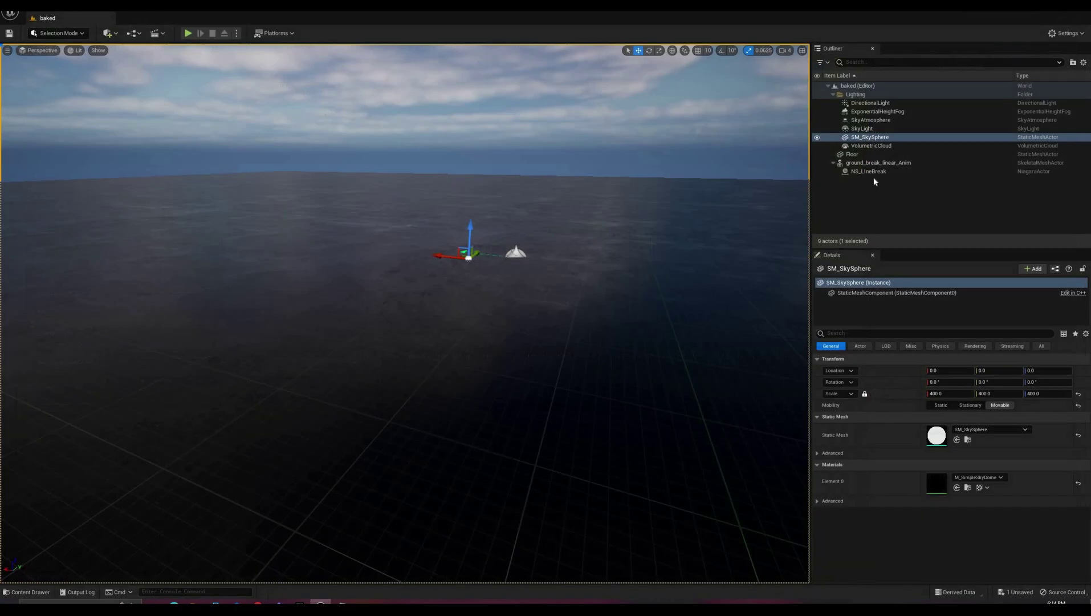
- Examine the material slots on the skeletal mesh component of the ground_break_linear_Anim actor
click(881, 163)
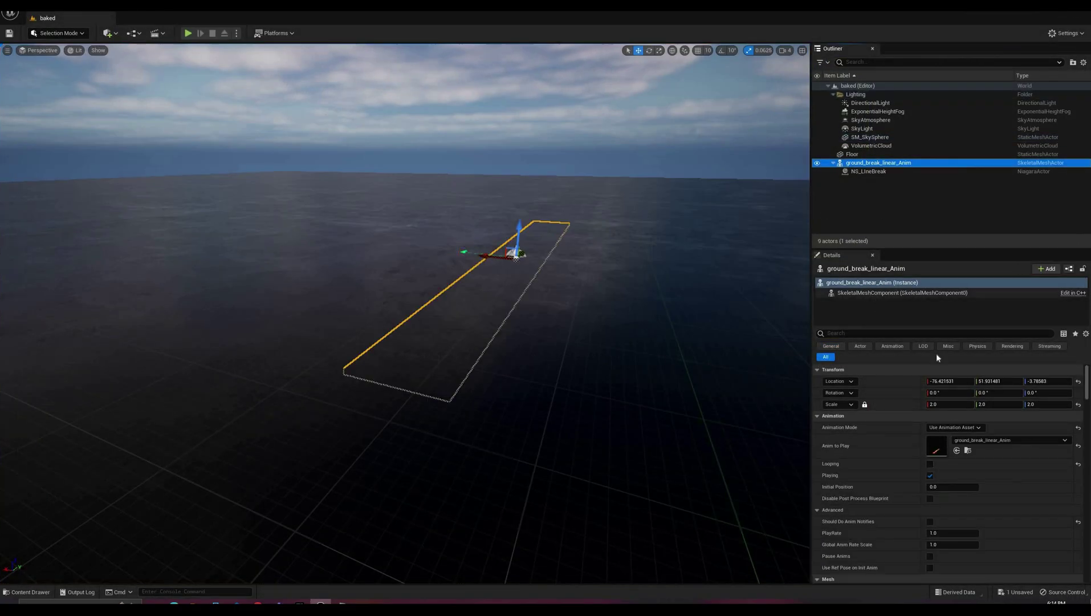
click(903, 292)
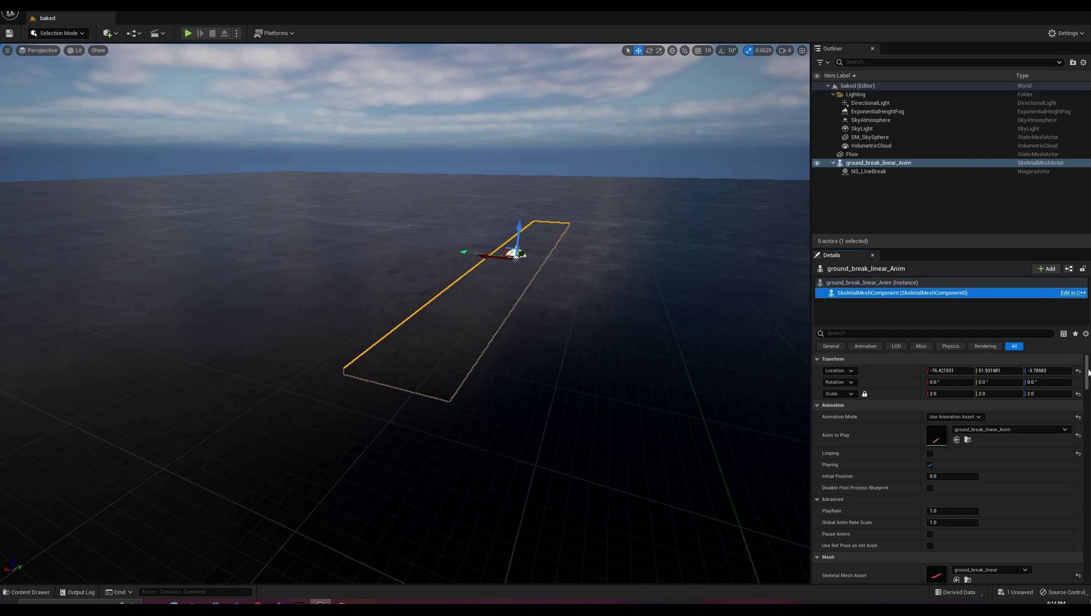
scroll(1087, 396, down, 10)
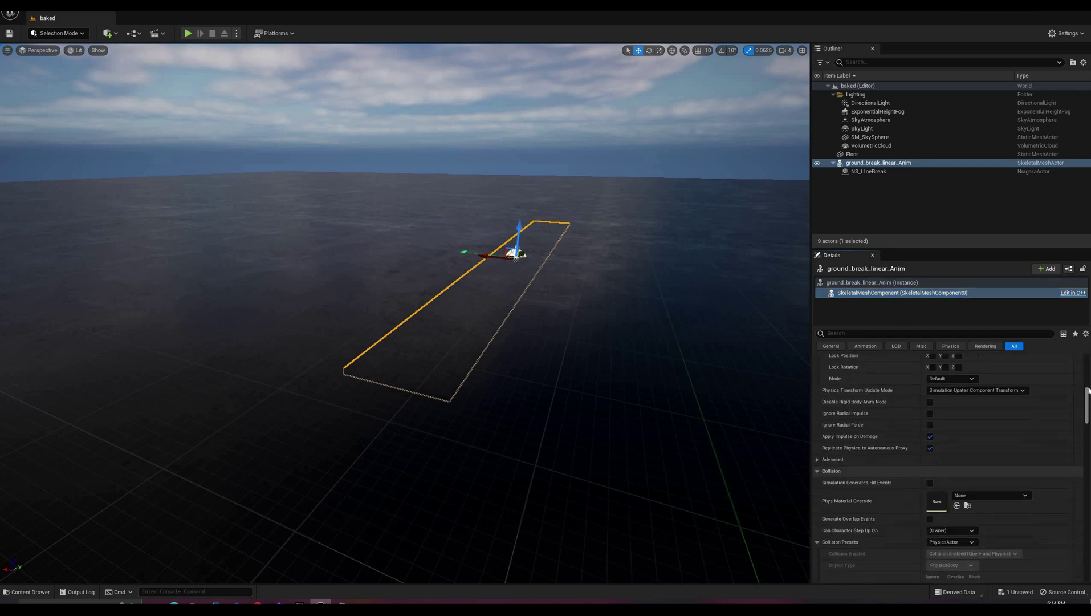
scroll(1004, 439, up, 3)
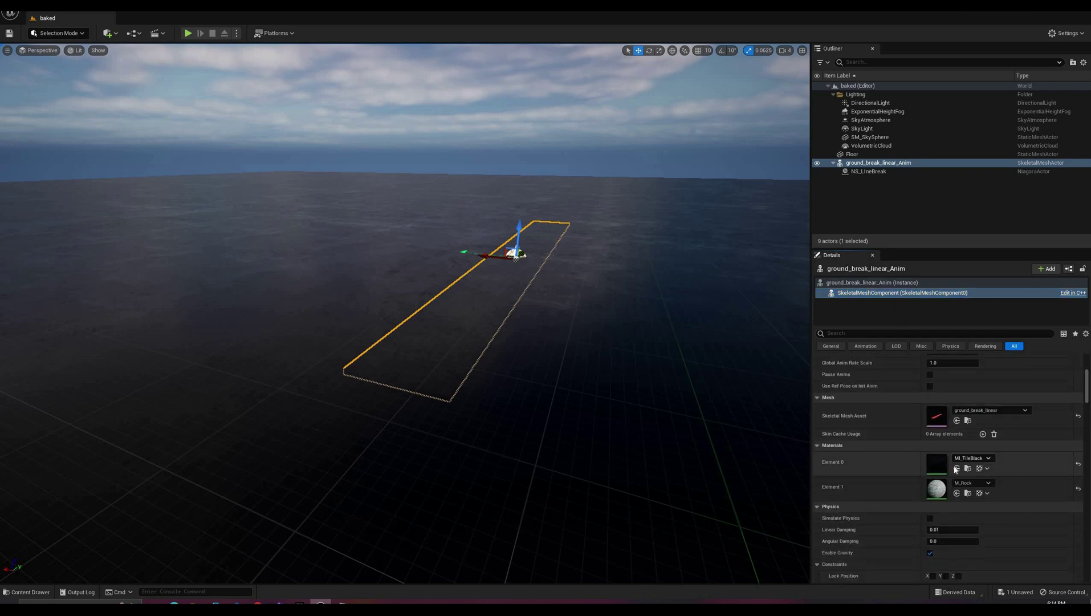
- Play the level, pause it mid-fracture, detach from the player to inspect the debris up close, and stop the simulation
click(187, 34)
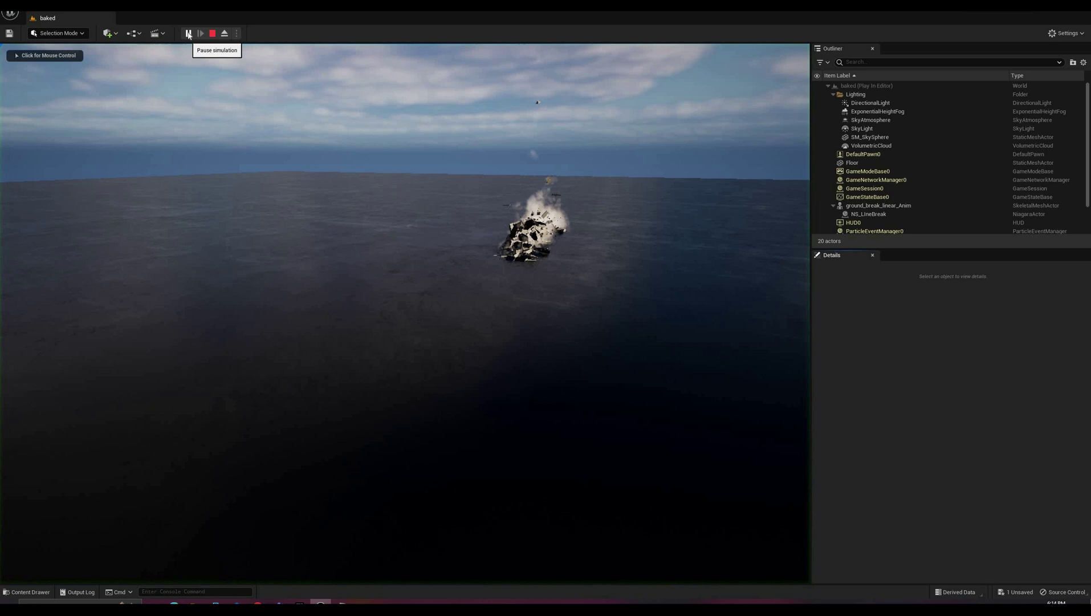
click(189, 33)
key(F8)
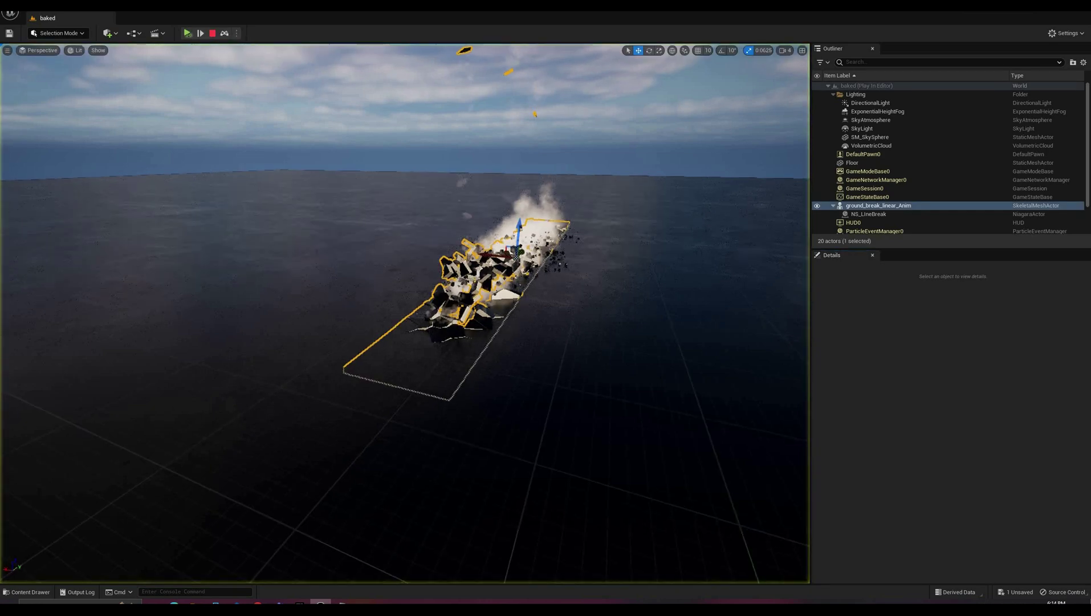
right_drag(405, 313, 433, 320)
key(w)
key(w)
key(d)
key(w)
key(s)
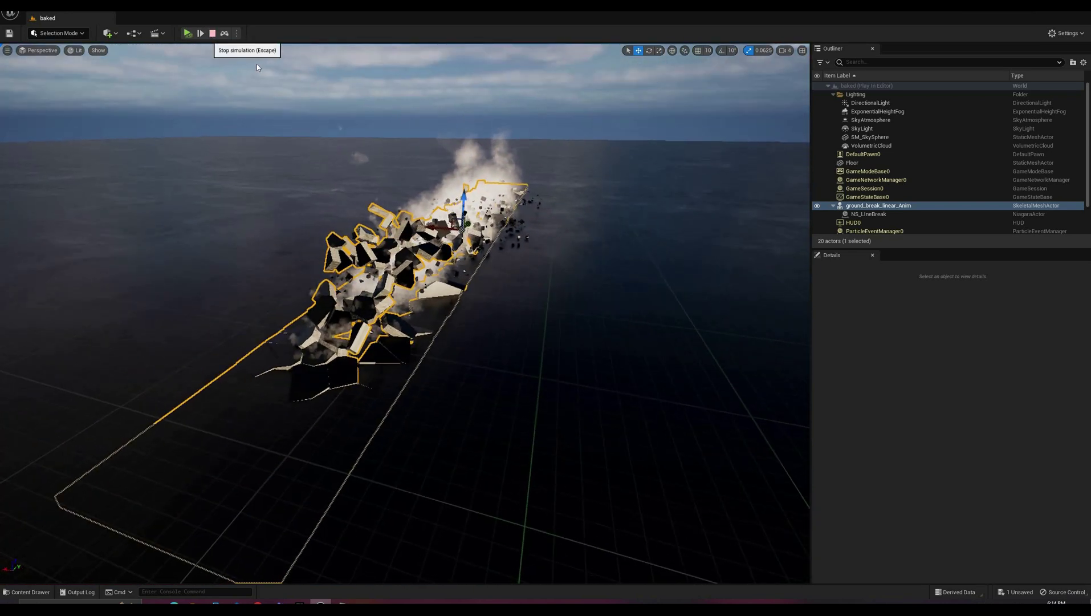
key(Escape)
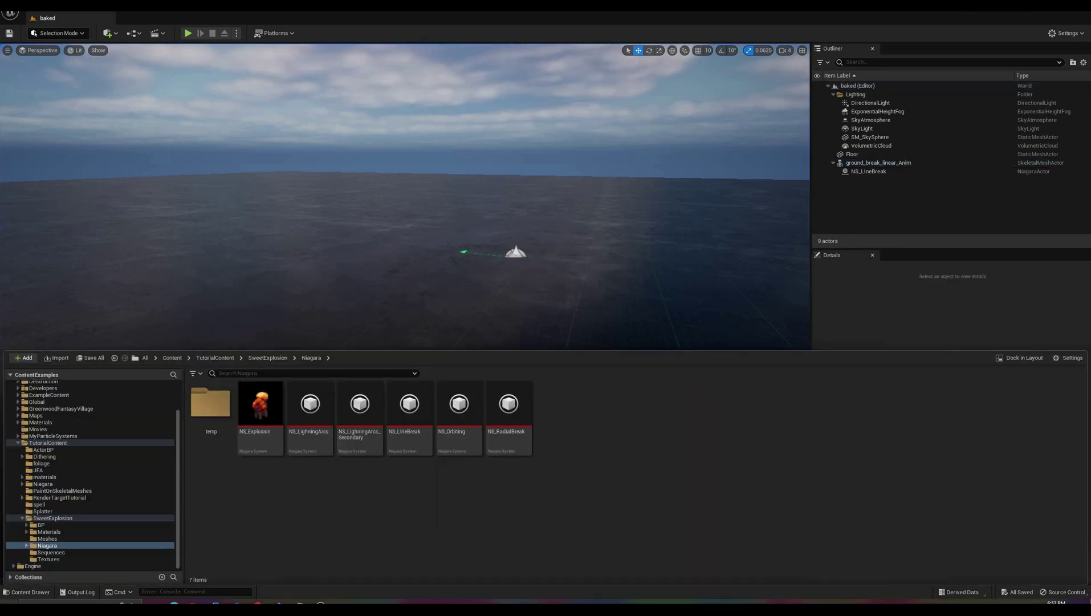
- Bring ground_break_linear.fbx from the Ground_Break folder into the Niagara folder to review its skeletal mesh import options, and cancel the import
key(alt+Tab)
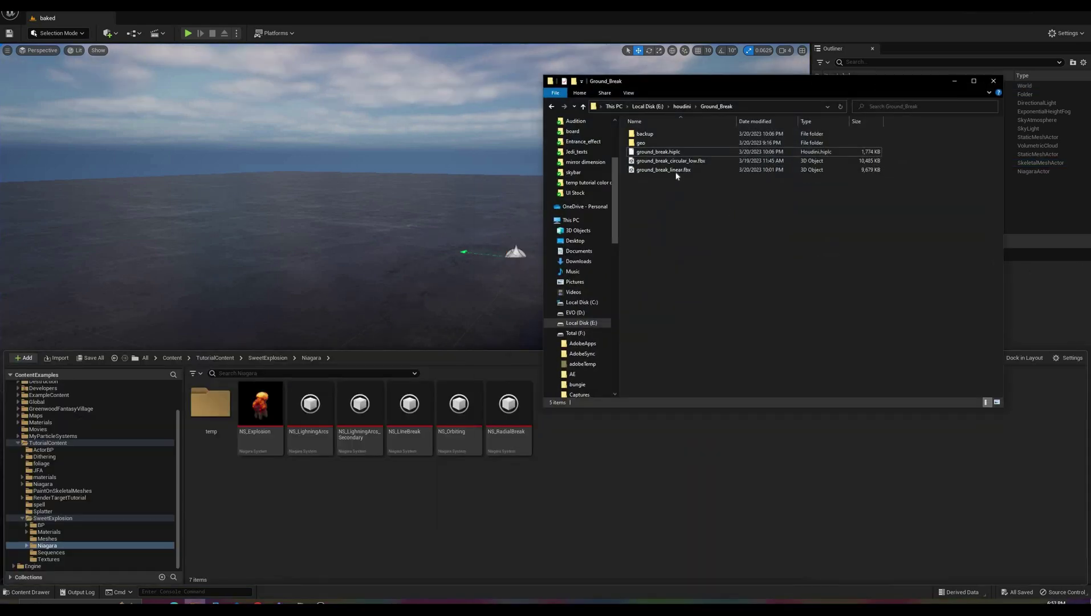
drag(674, 171, 258, 512)
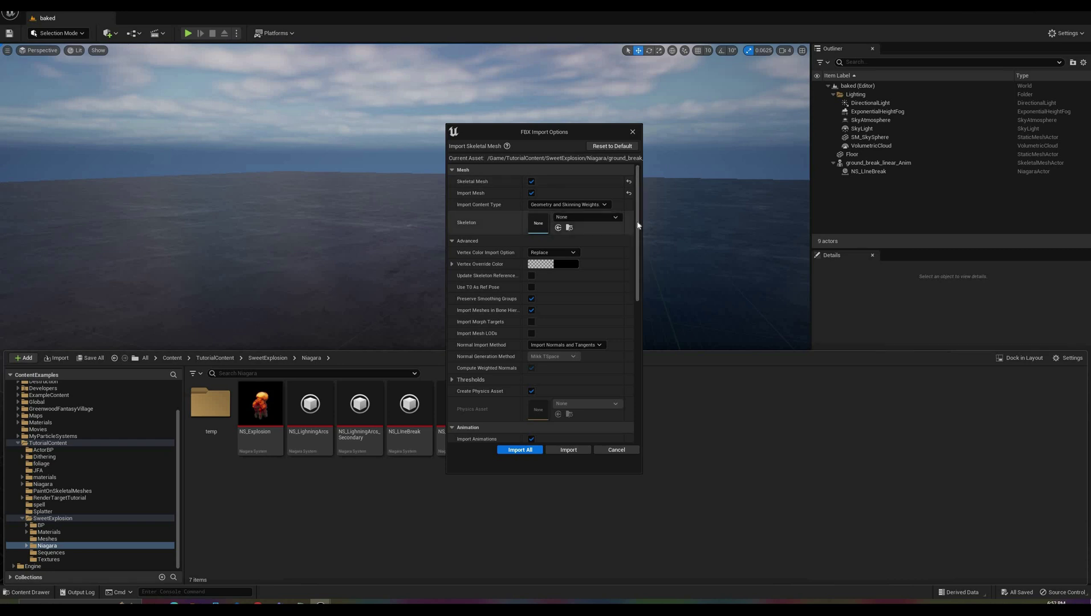
scroll(637, 234, down, 2)
scroll(616, 270, down, 4)
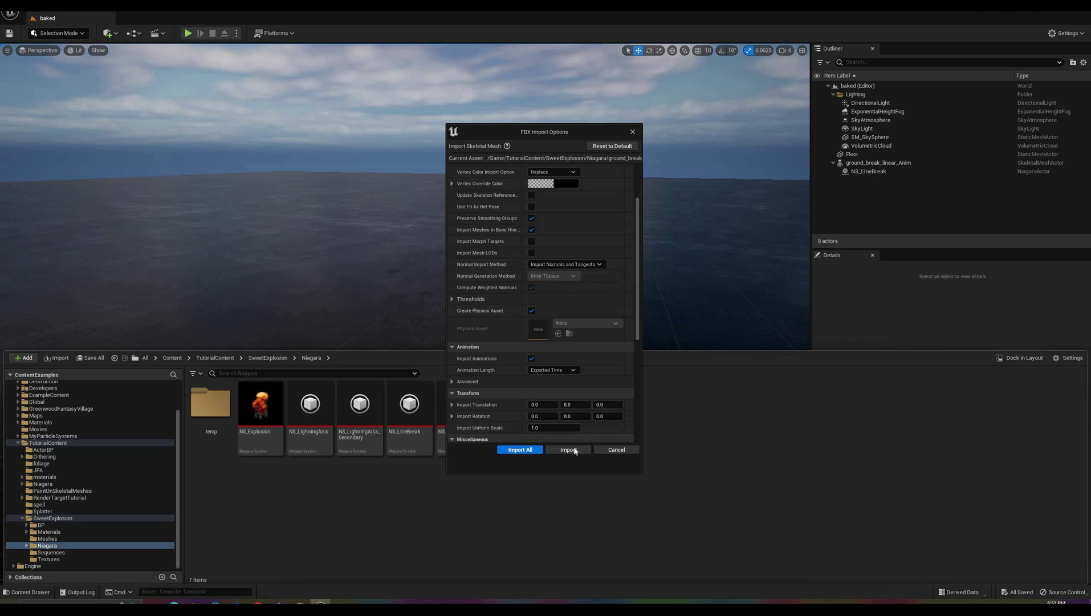
click(628, 449)
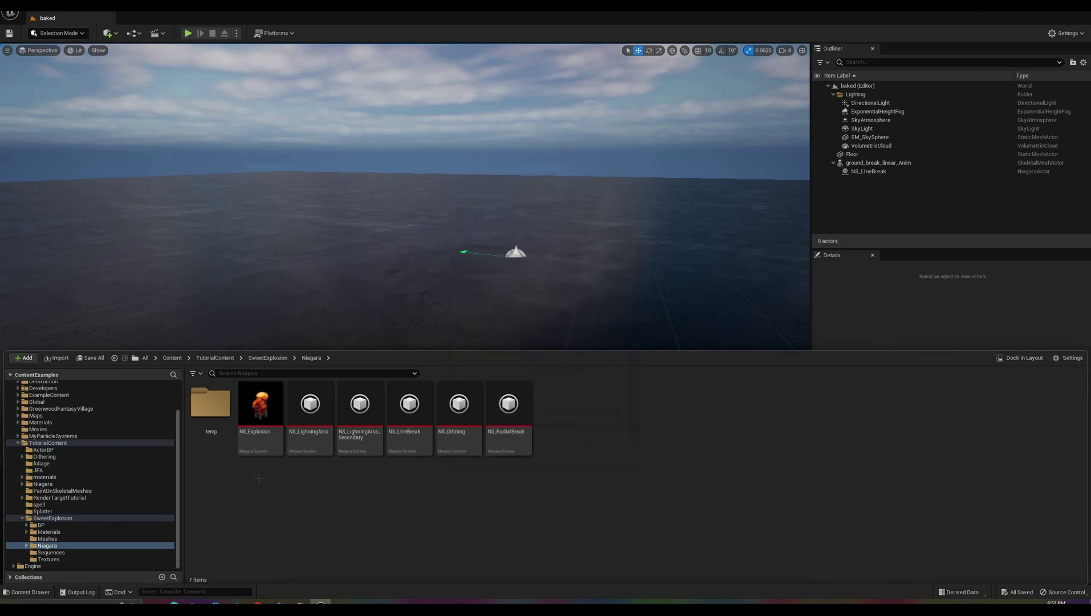
- Place the ground_break_circular_low_Anim animation from the SweetExplosion Meshes folder on the floor beside the linear ground break
click(106, 527)
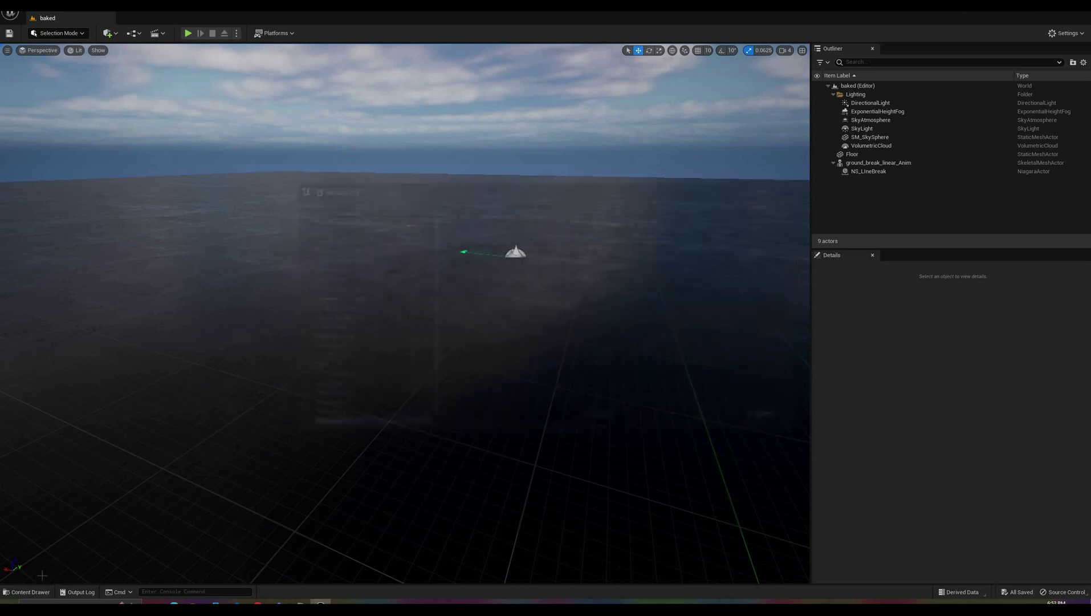
click(27, 591)
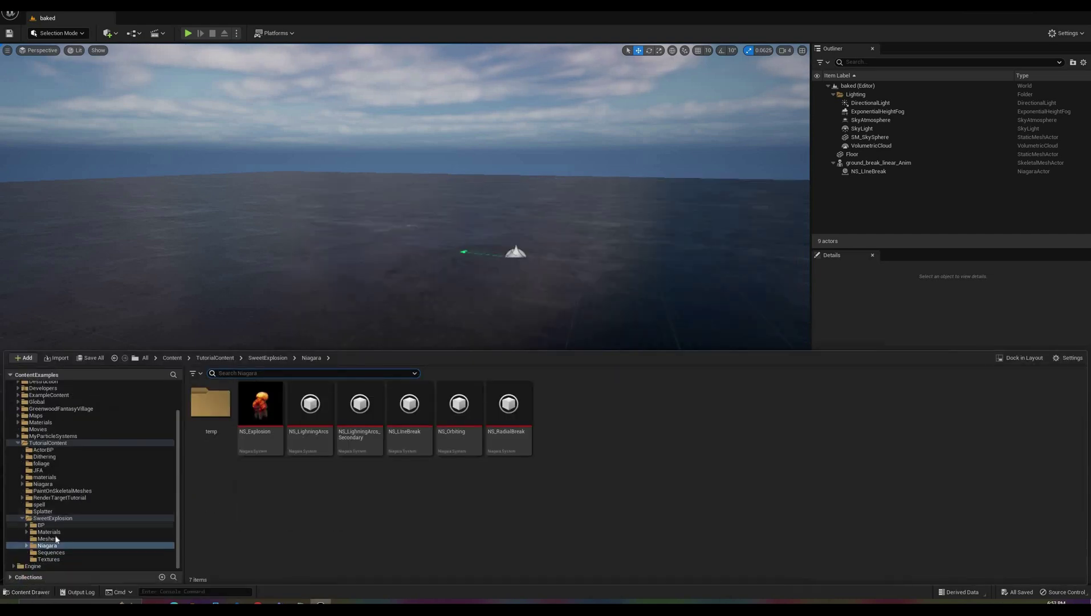
click(47, 538)
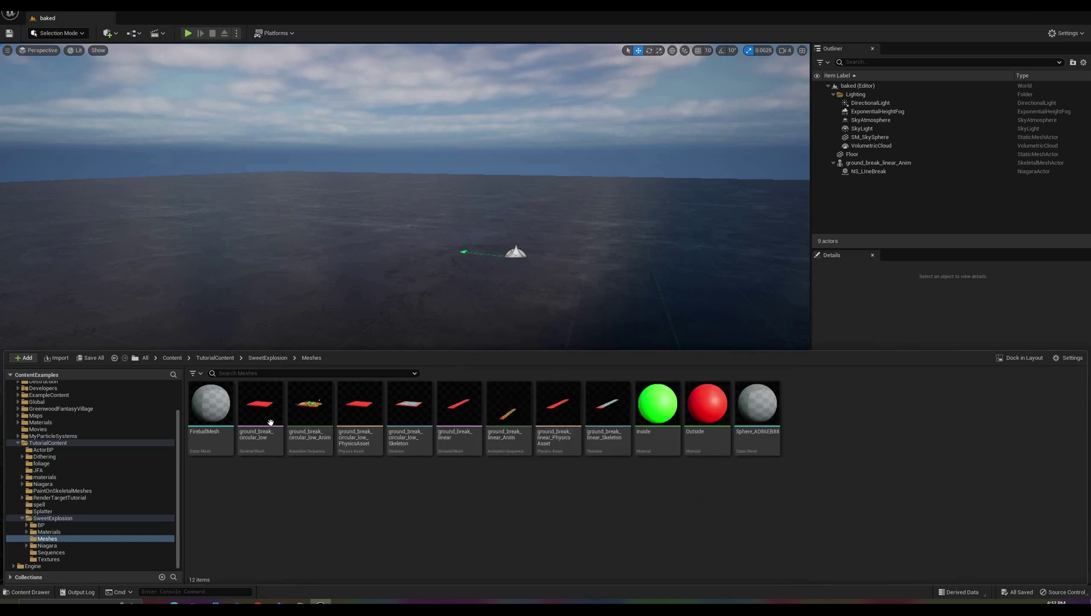
mouse_move(266, 418)
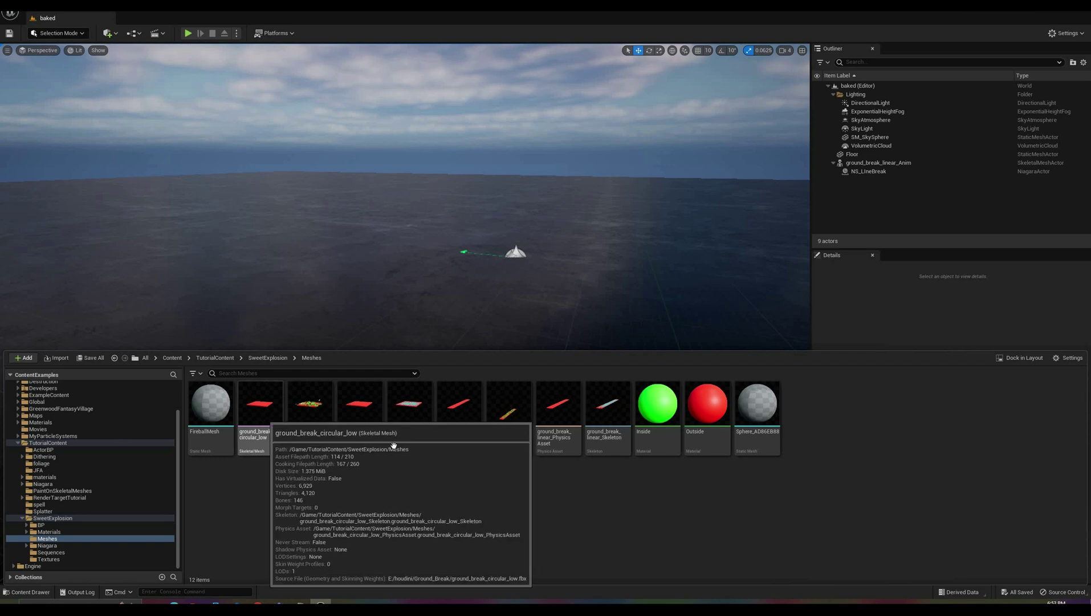
click(310, 412)
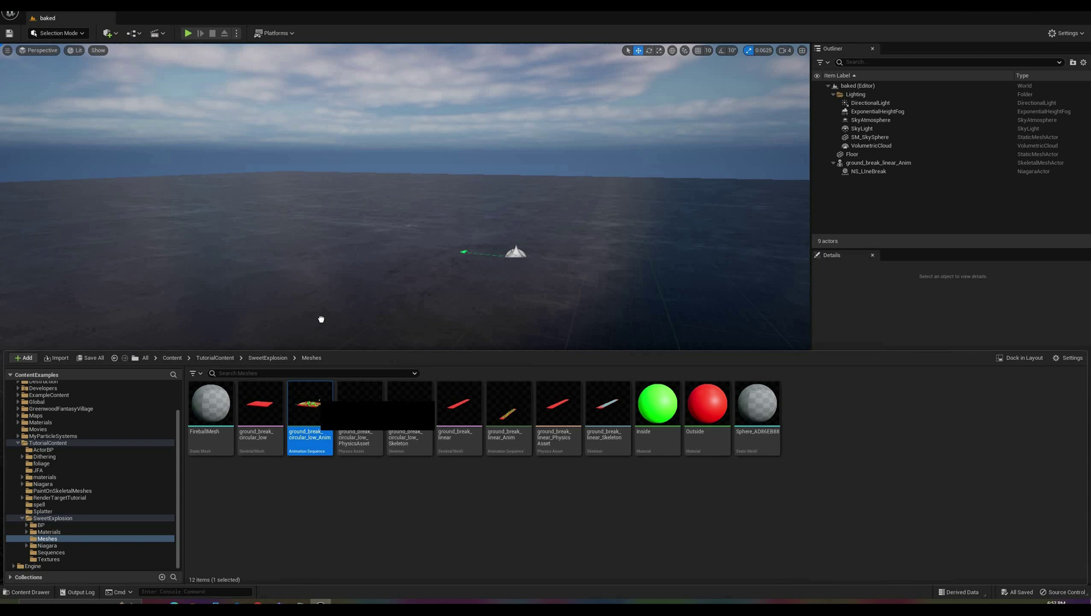
drag(321, 330, 321, 330)
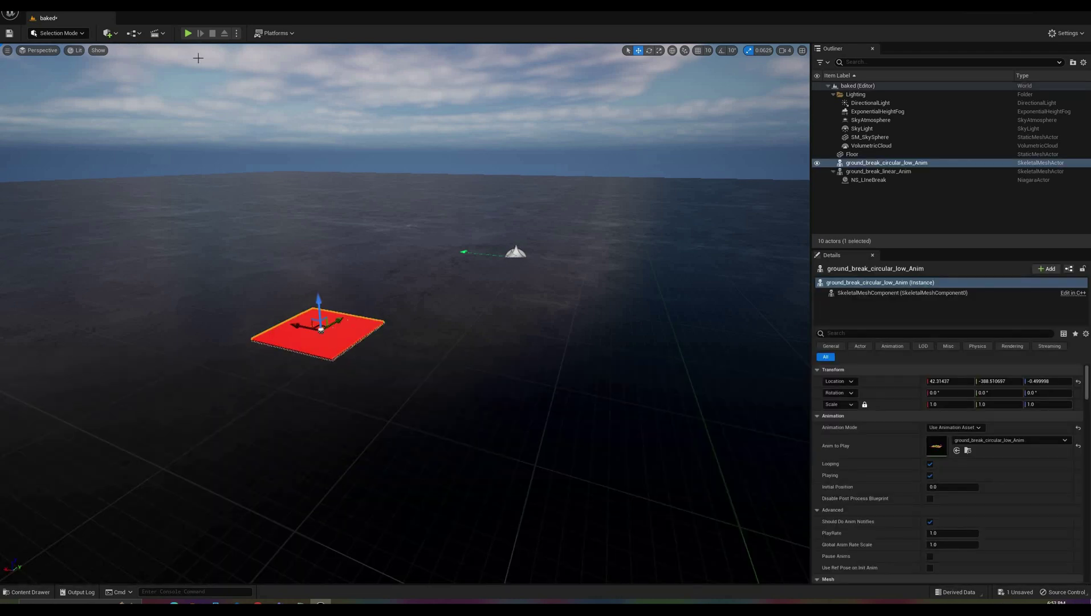
- Run the level twice to preview the circular and linear ground-break animations together, stopping the simulation each time
click(200, 34)
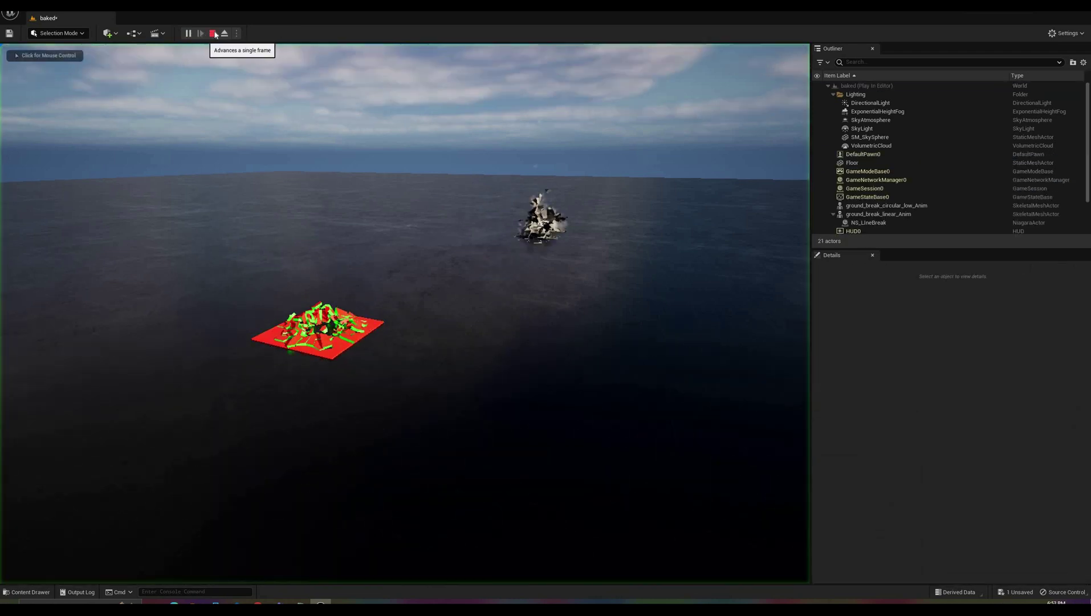
click(212, 33)
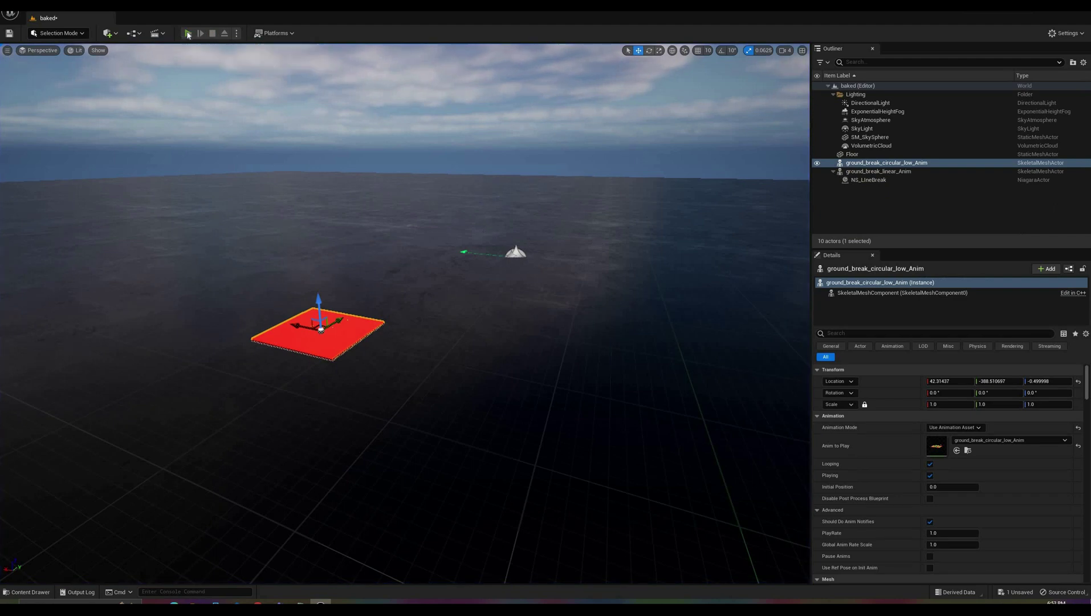
click(188, 34)
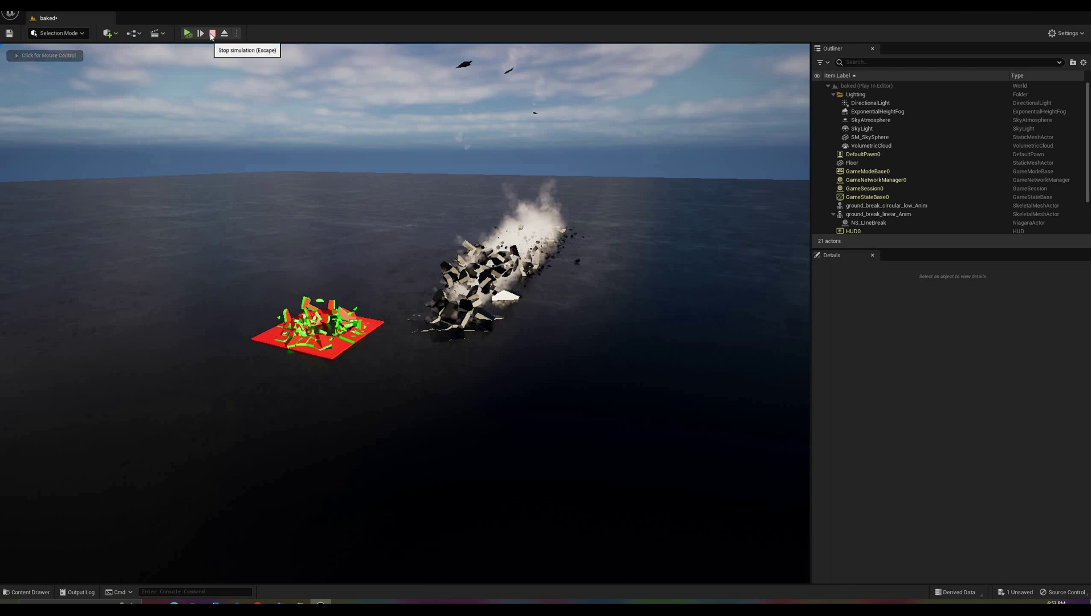
click(212, 34)
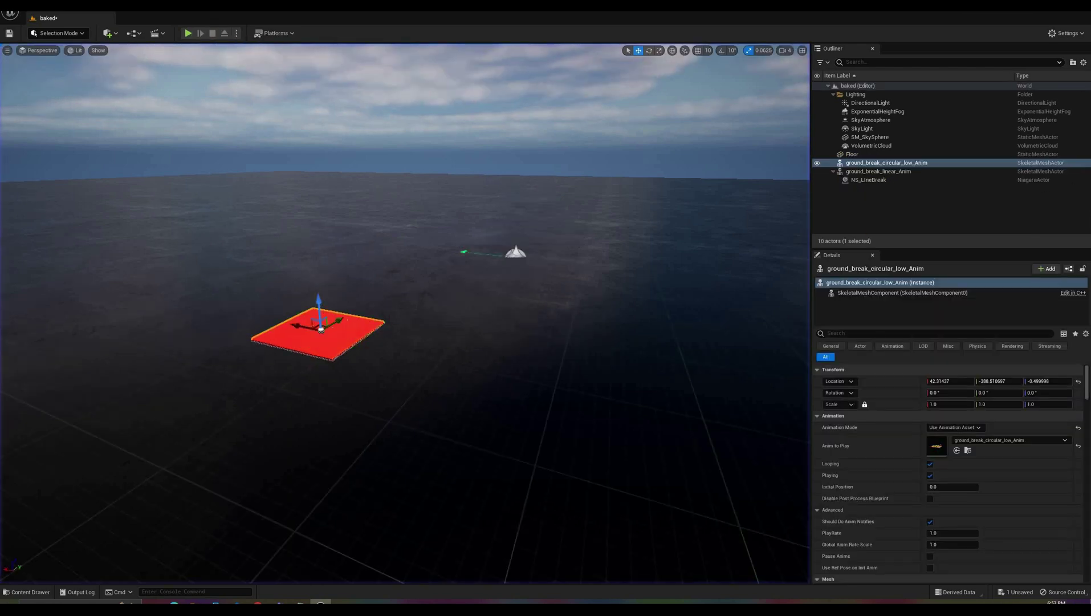
- Raise the circular ground-break actor above the floor, reposition it, and play the level briefly to check its animation
drag(318, 311, 307, 296)
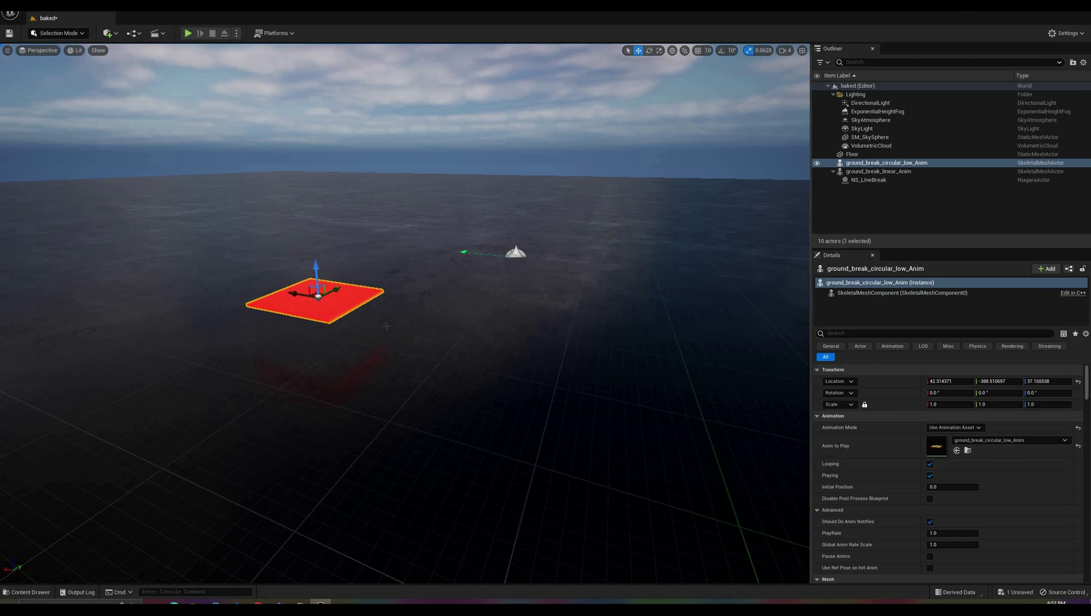
drag(317, 291, 377, 268)
click(188, 34)
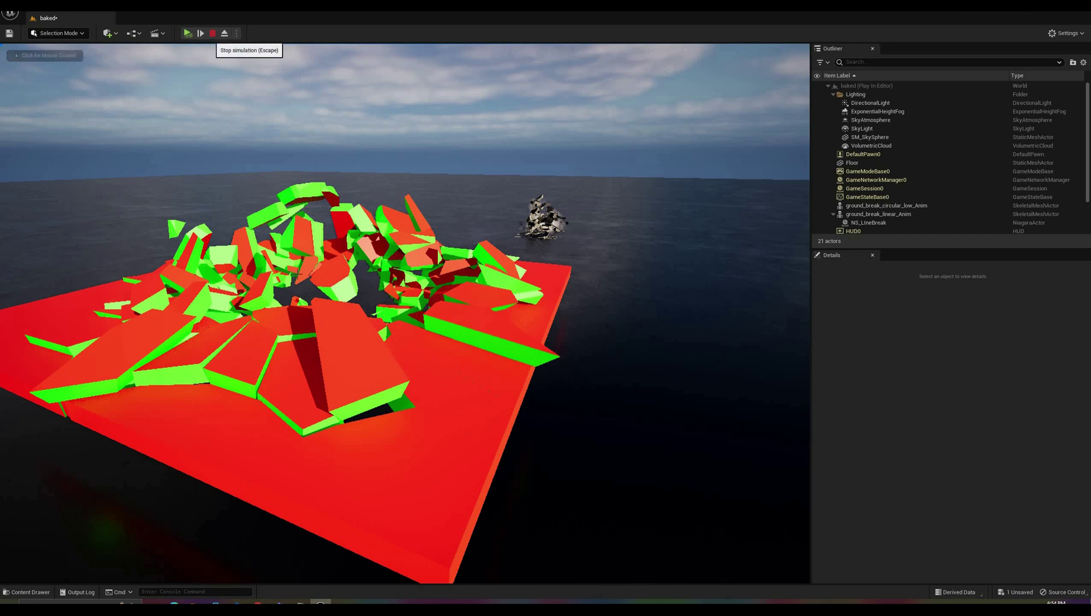
click(212, 34)
drag(318, 296, 239, 331)
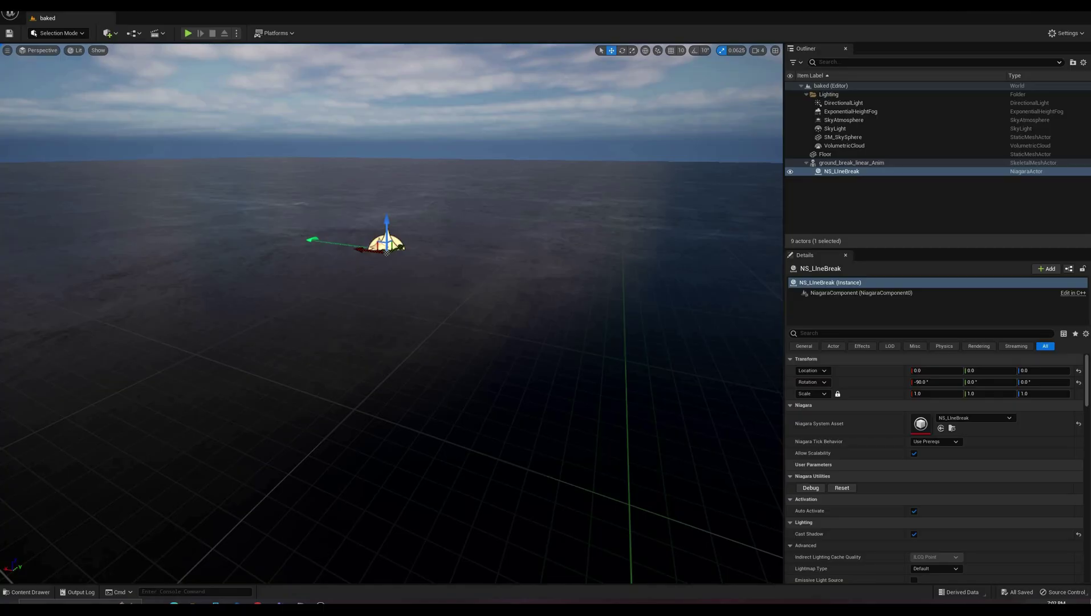
- Select the ground_break_linear_Anim actor and view its outline along its length
click(850, 162)
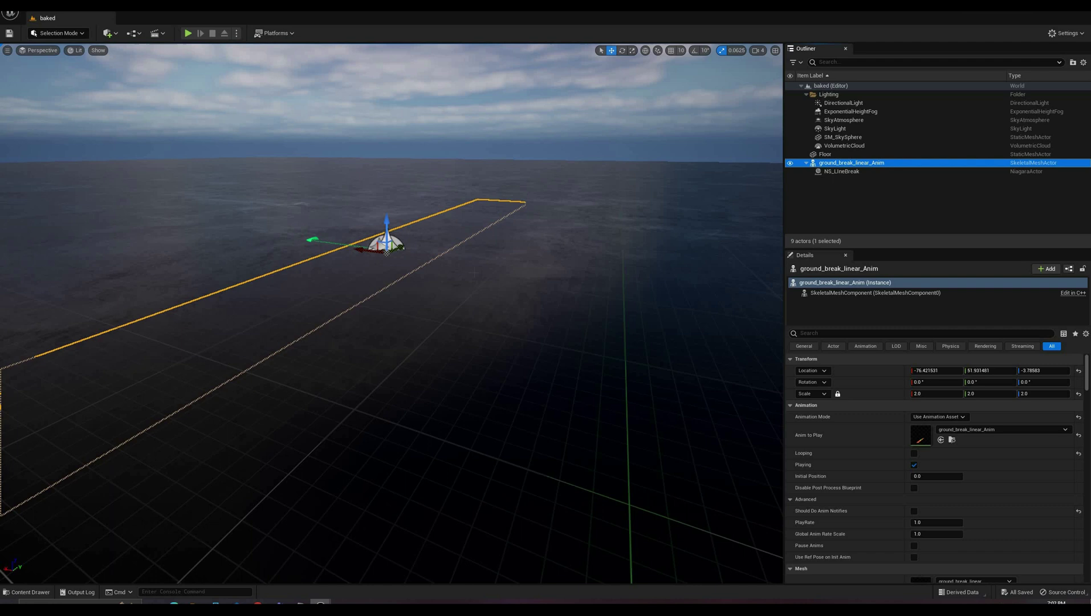
right_drag(448, 233, 538, 221)
key(a)
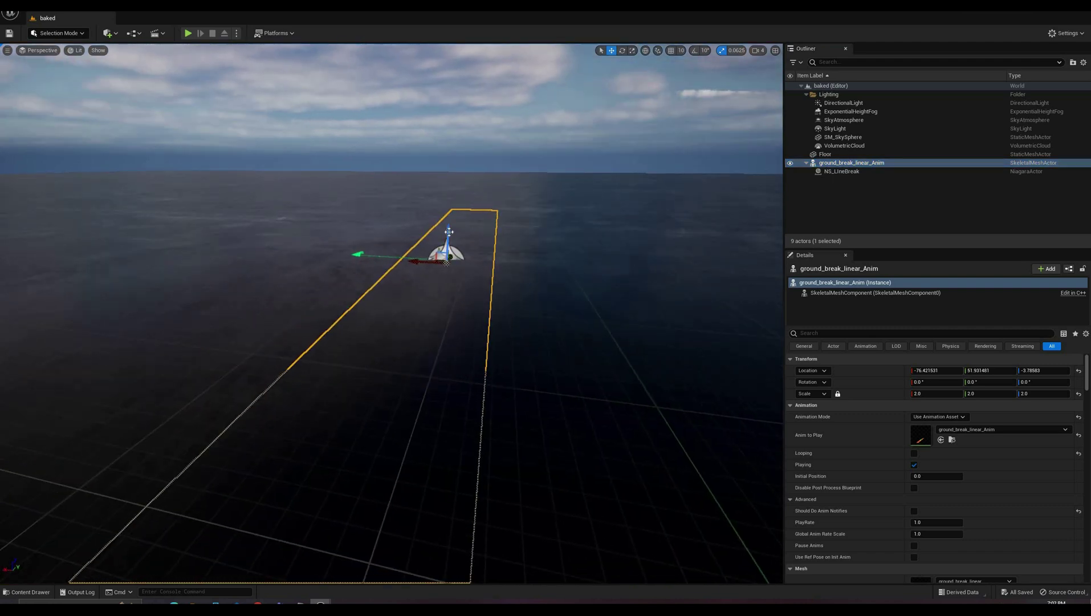
- Try shifting the ground_break_linear_Anim actor vertically relative to the floor, and undo the move
drag(447, 262, 449, 231)
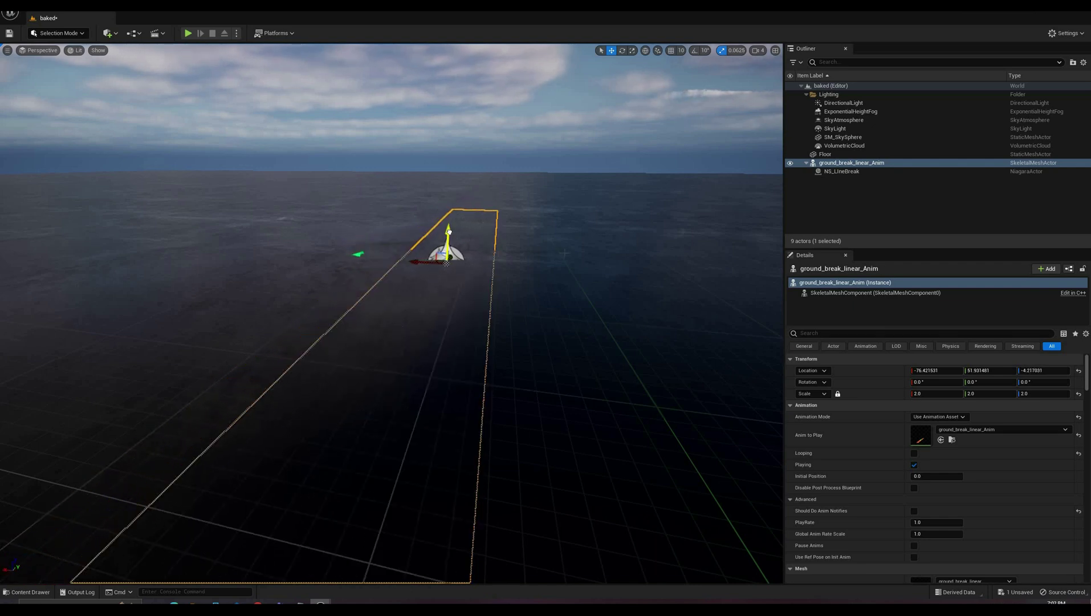
key(ctrl+z)
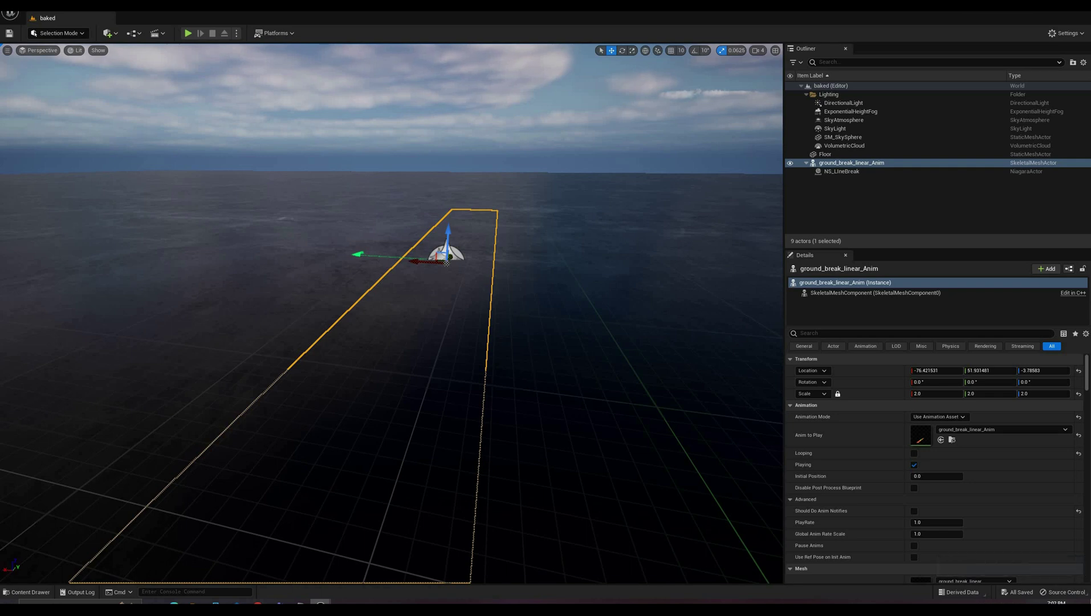
key(d)
right_drag(391, 313, 342, 325)
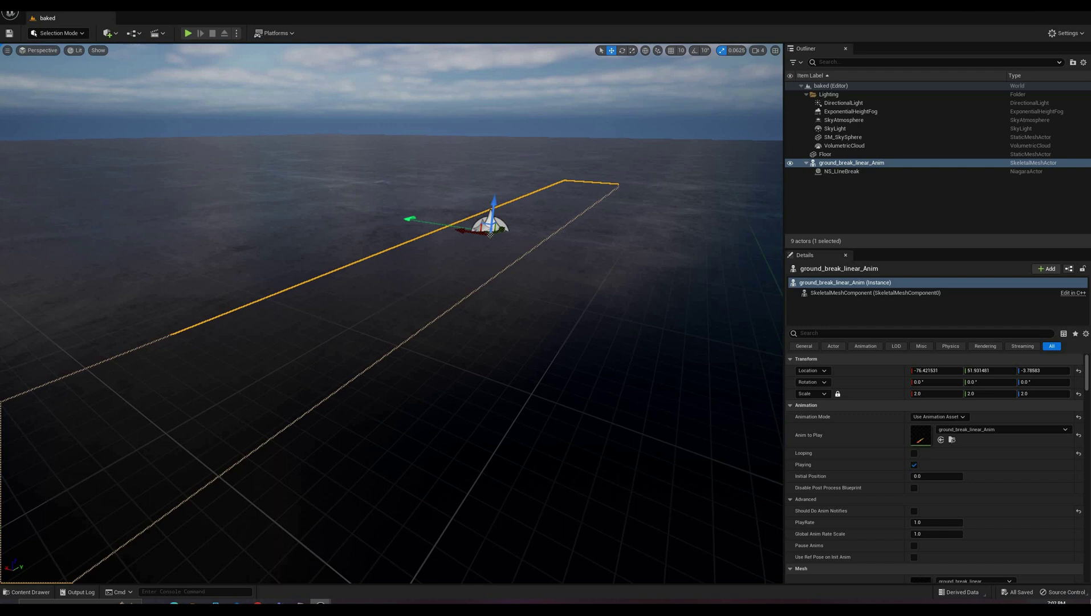
- Open the NS_LineBreak Niagara system from its actor in the level and enable the Dust emitter
click(838, 172)
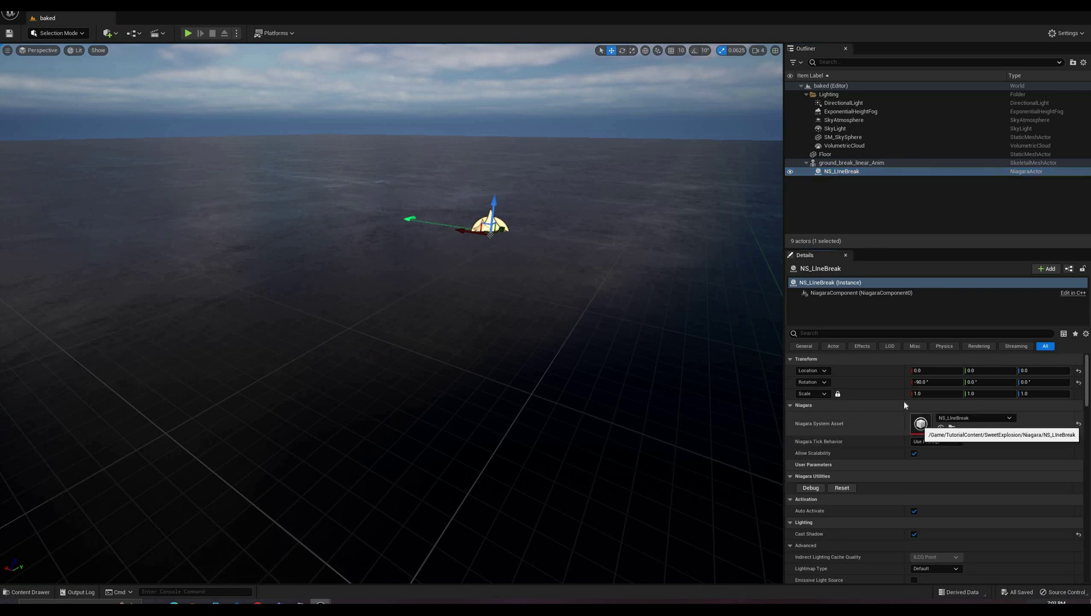
double_click(920, 424)
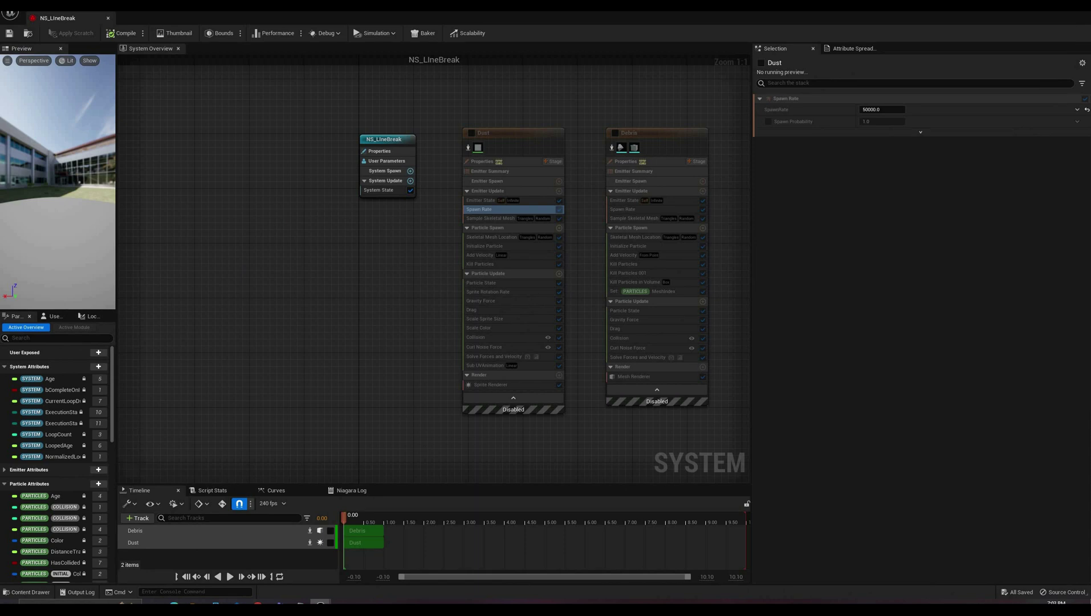
click(488, 451)
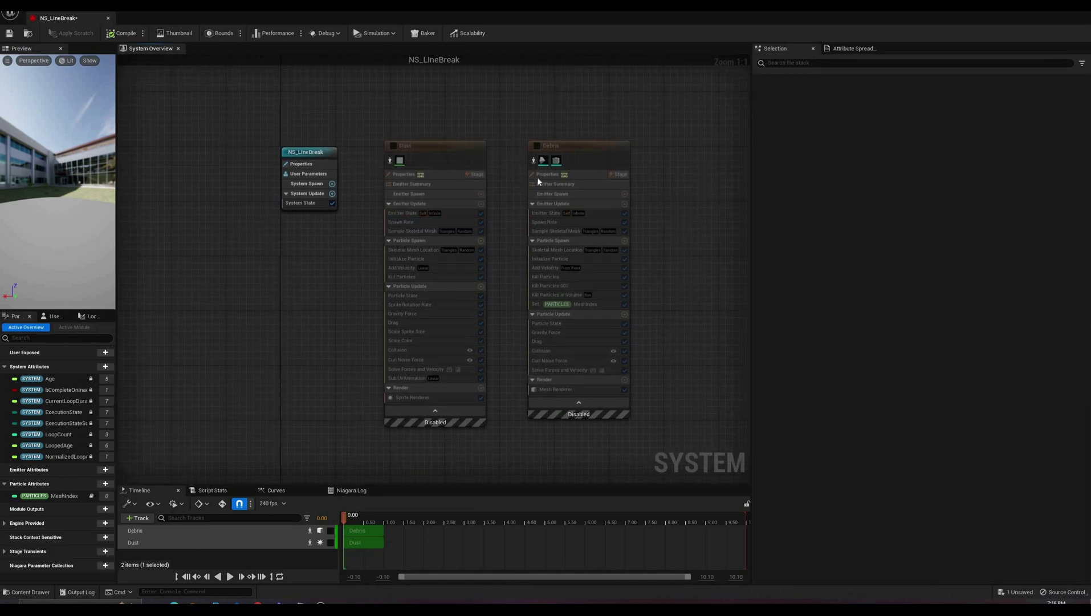
click(393, 145)
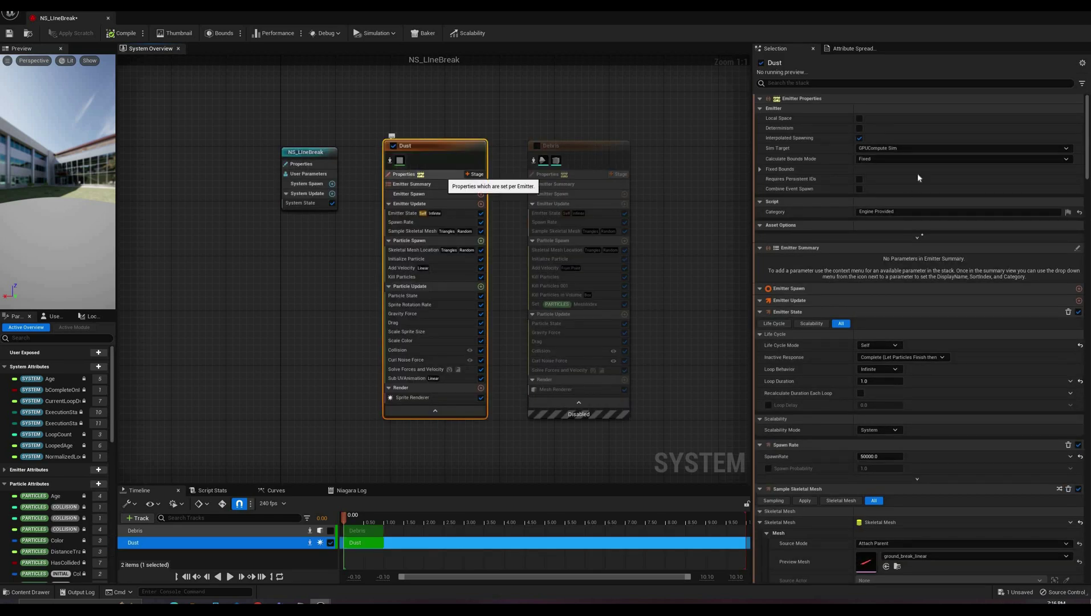
- Review the Dust emitter's Properties, Emitter State, Spawn Rate and Sample Skeletal Mesh settings
click(443, 175)
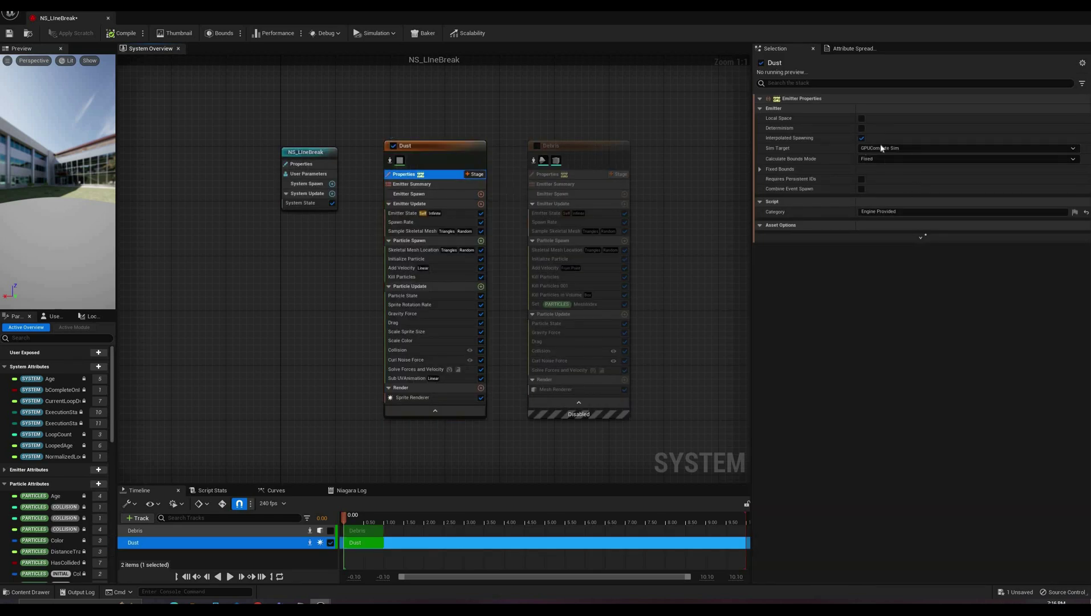
click(446, 212)
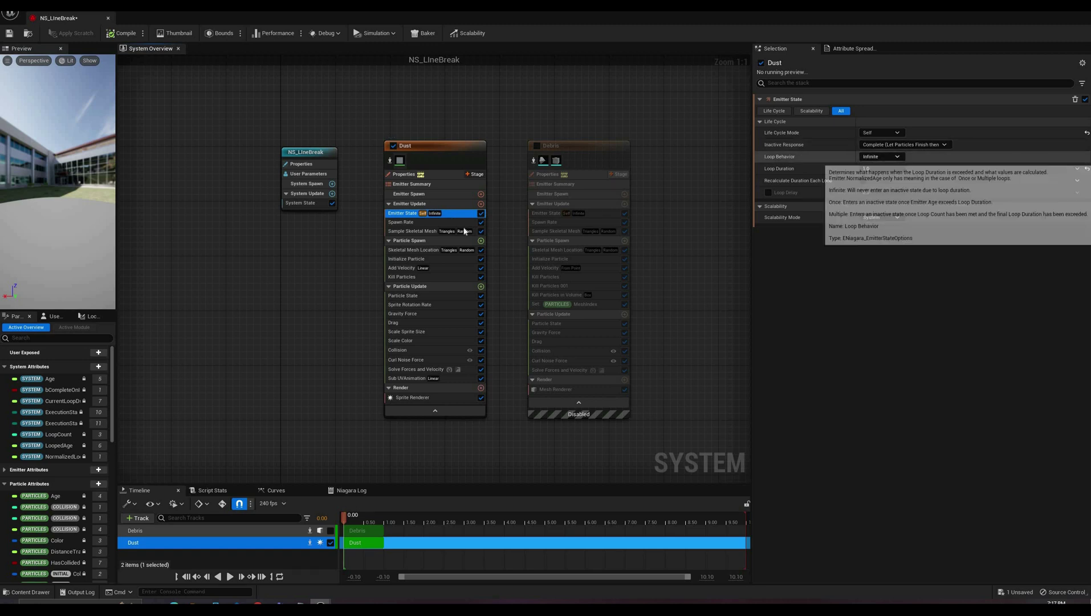
click(433, 222)
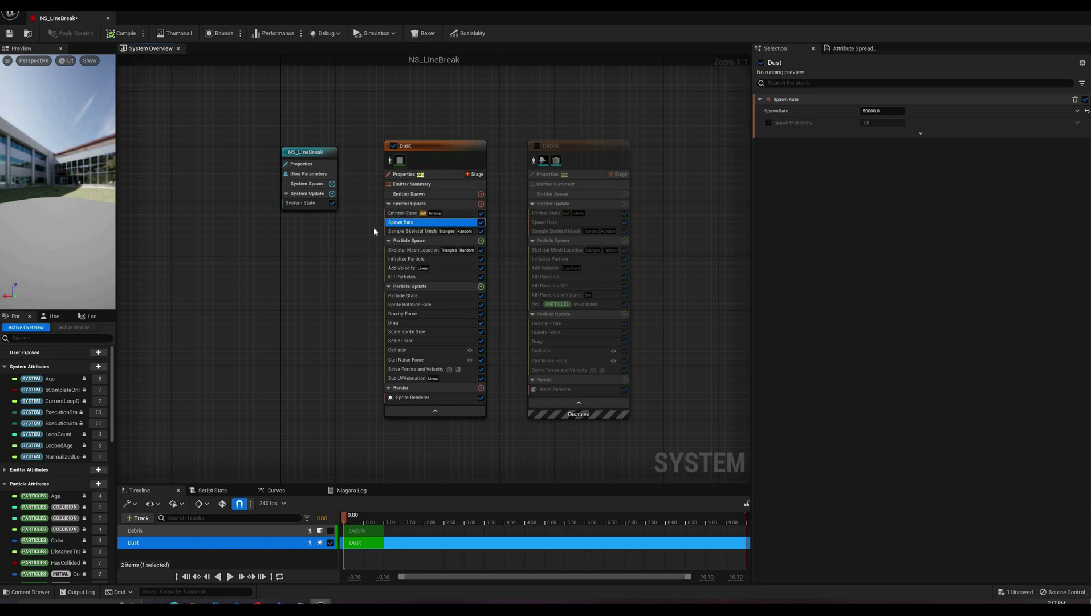
click(412, 231)
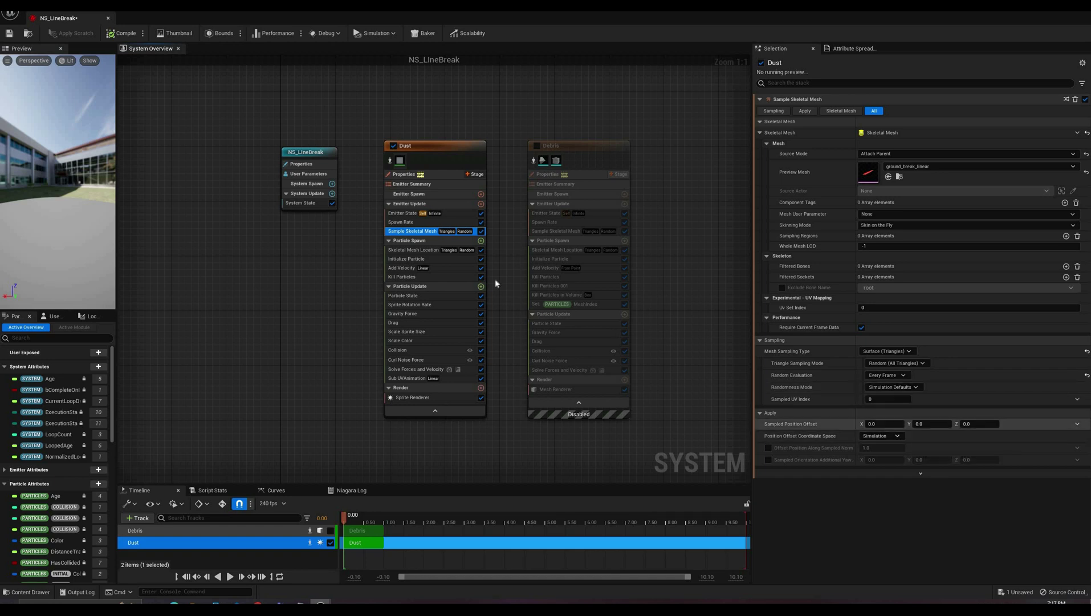
- Examine the Dust emitter's Skeletal Mesh Location and Initialize Particle settings, including inherited velocity and the sprite size curve
click(413, 250)
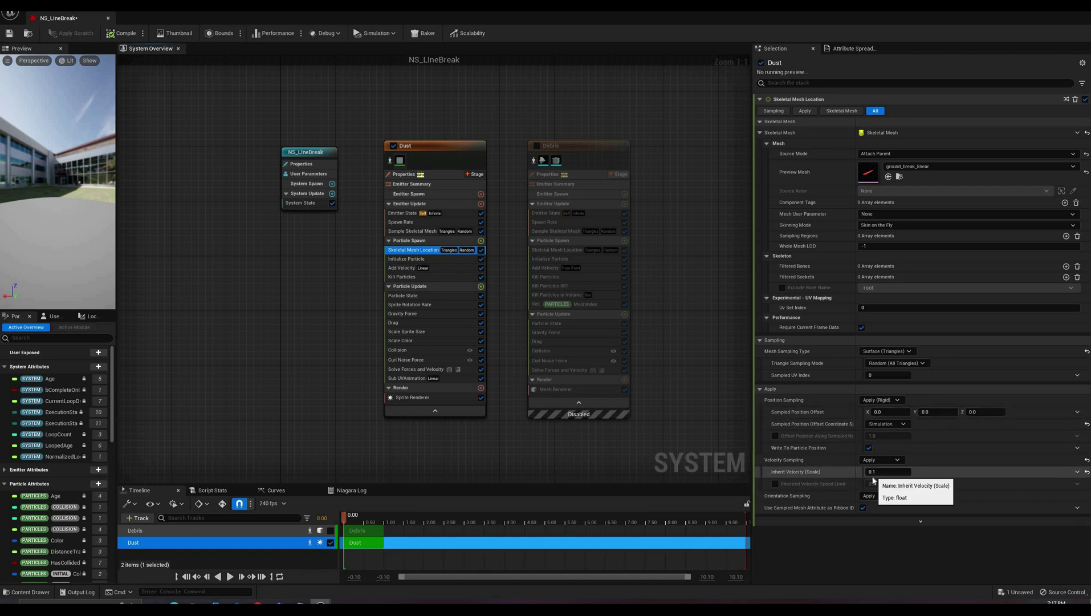
click(416, 260)
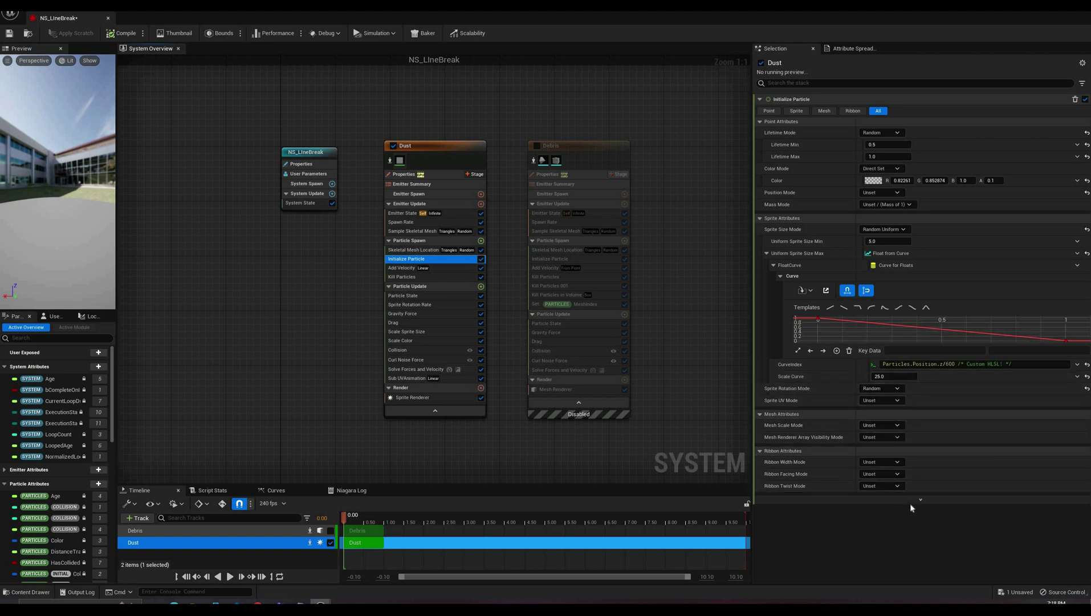
click(871, 401)
click(901, 402)
- Return to the baked level, play it detached from the player to view the dust along the linear break, and stop the simulation
drag(408, 13, 585, 127)
click(392, 69)
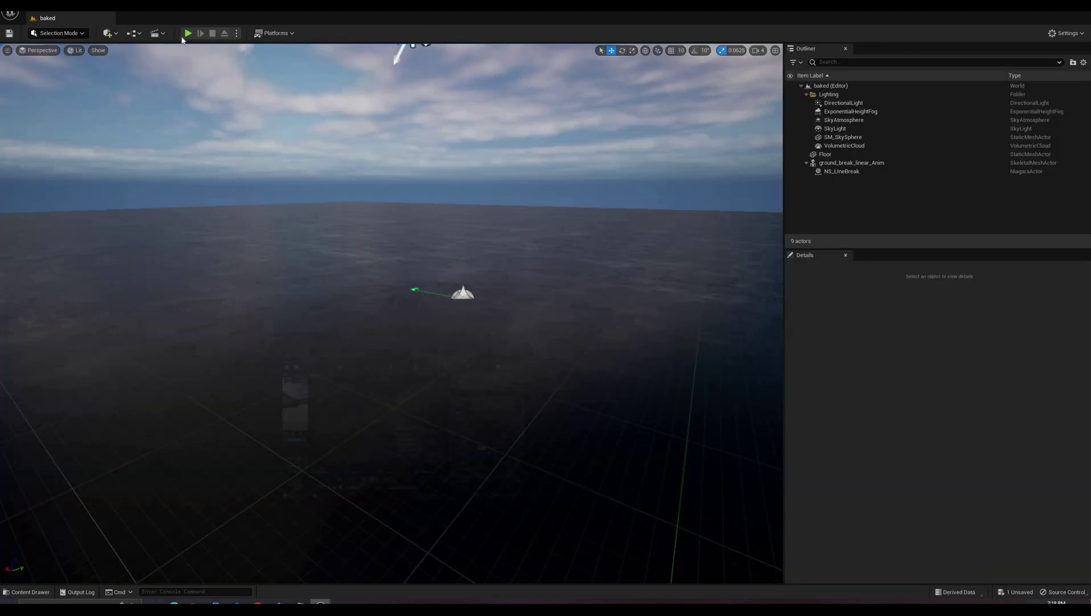
click(189, 34)
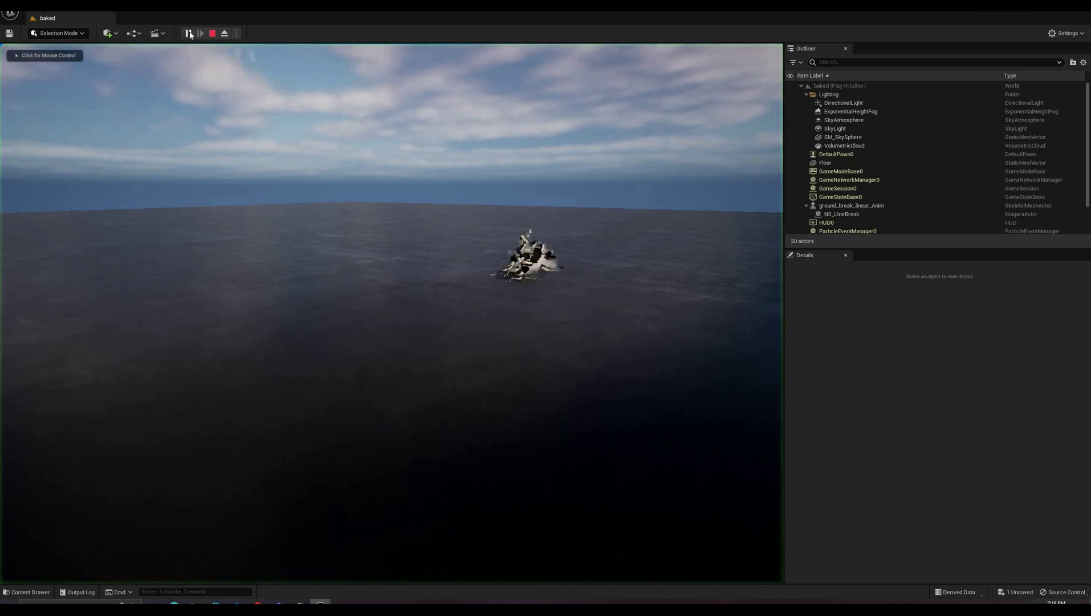
key(F8)
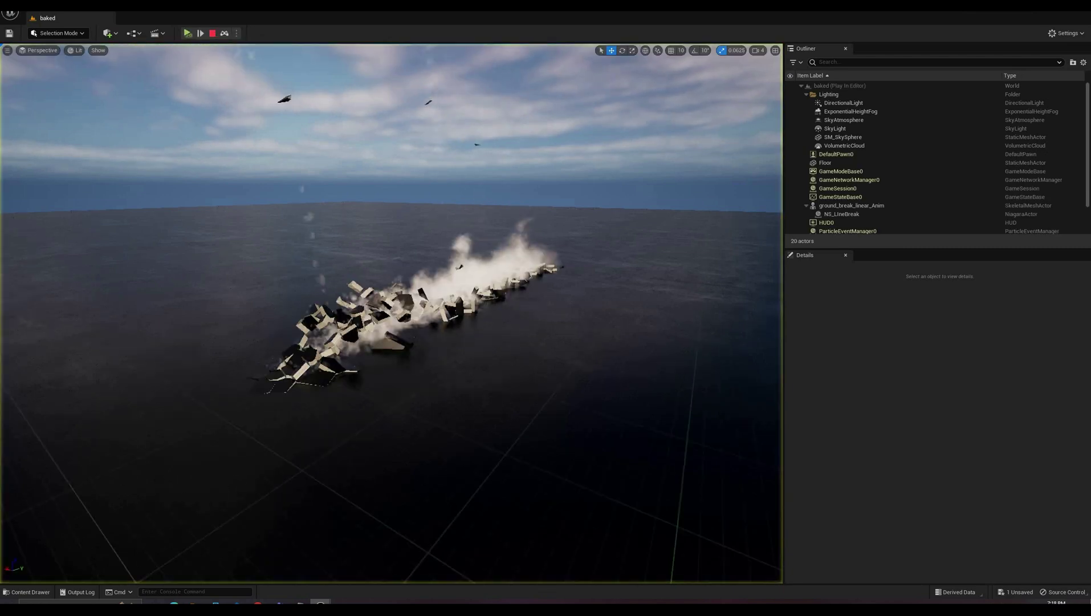
right_drag(447, 224, 447, 78)
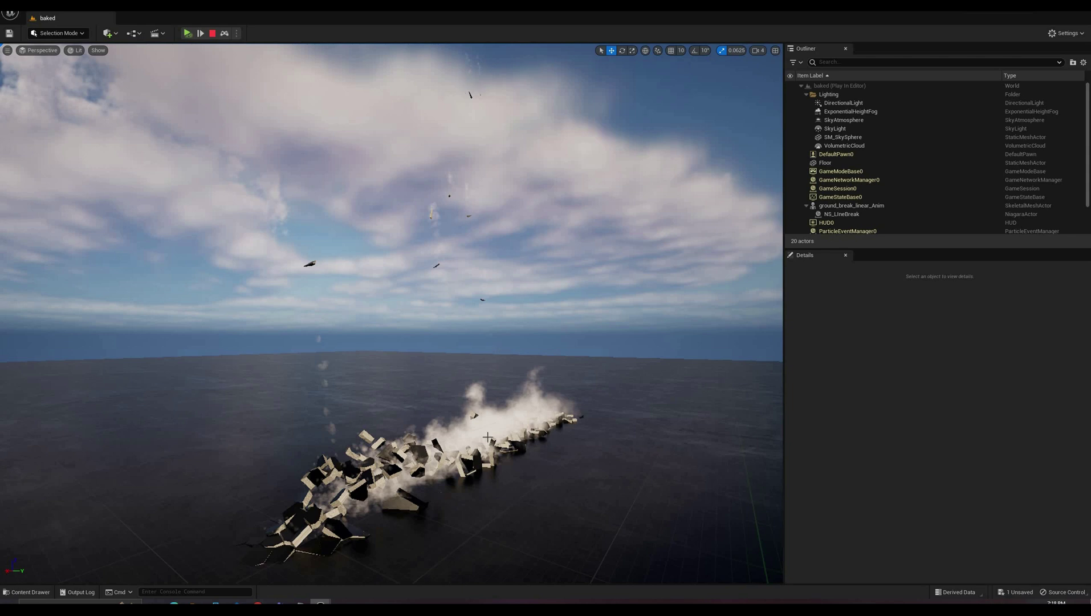
click(212, 33)
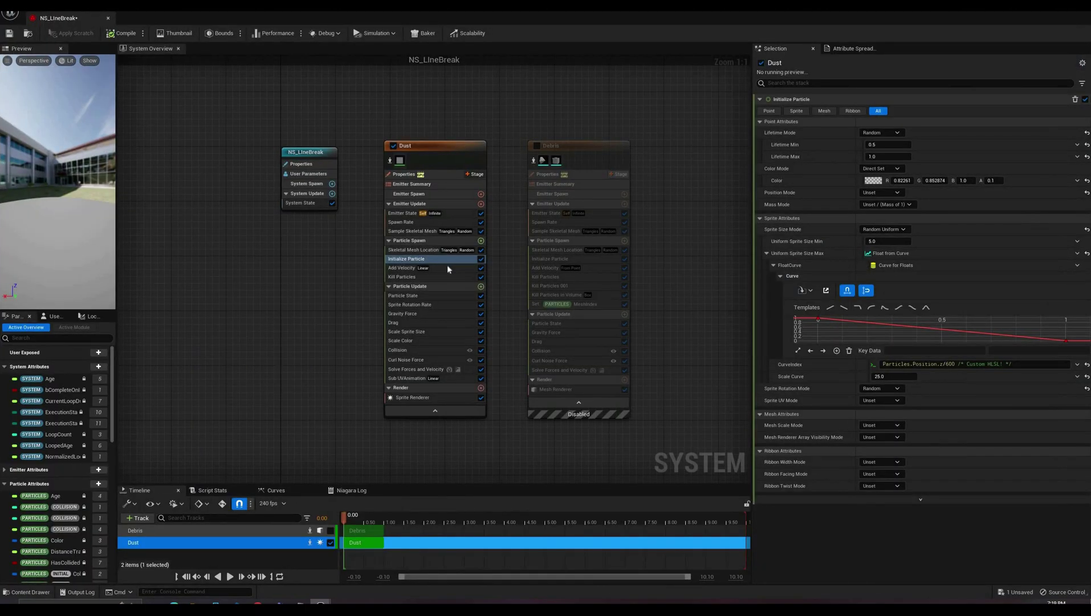
- Review the Dust emitter's Add Velocity module and the velocity condition in its Kill Particles module
click(441, 267)
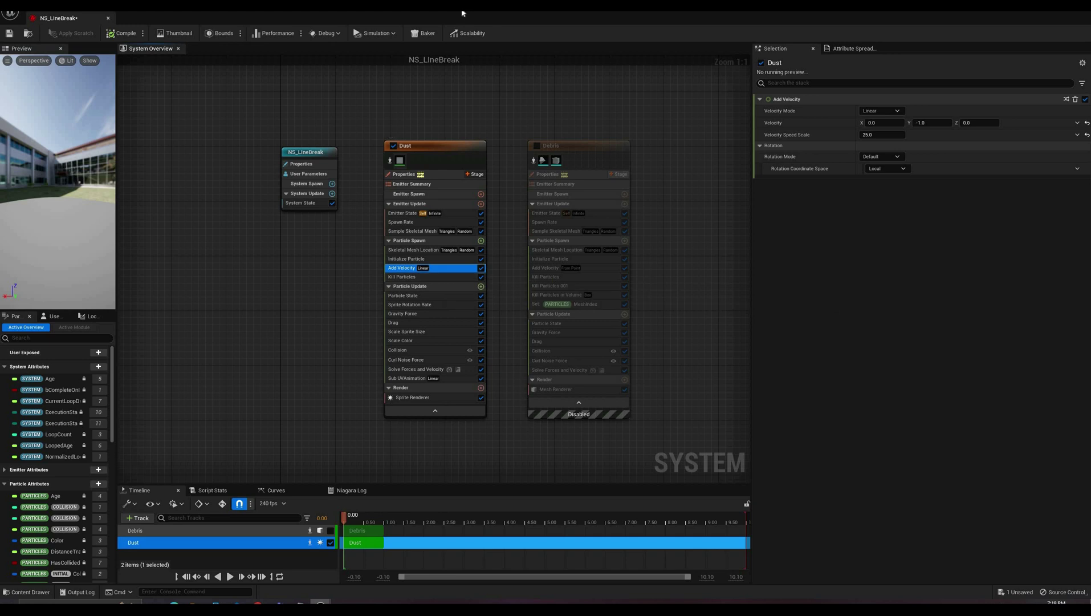
drag(492, 130, 595, 119)
mouse_move(808, 112)
mouse_down()
mouse_move(795, 109)
mouse_move(809, 108)
mouse_up()
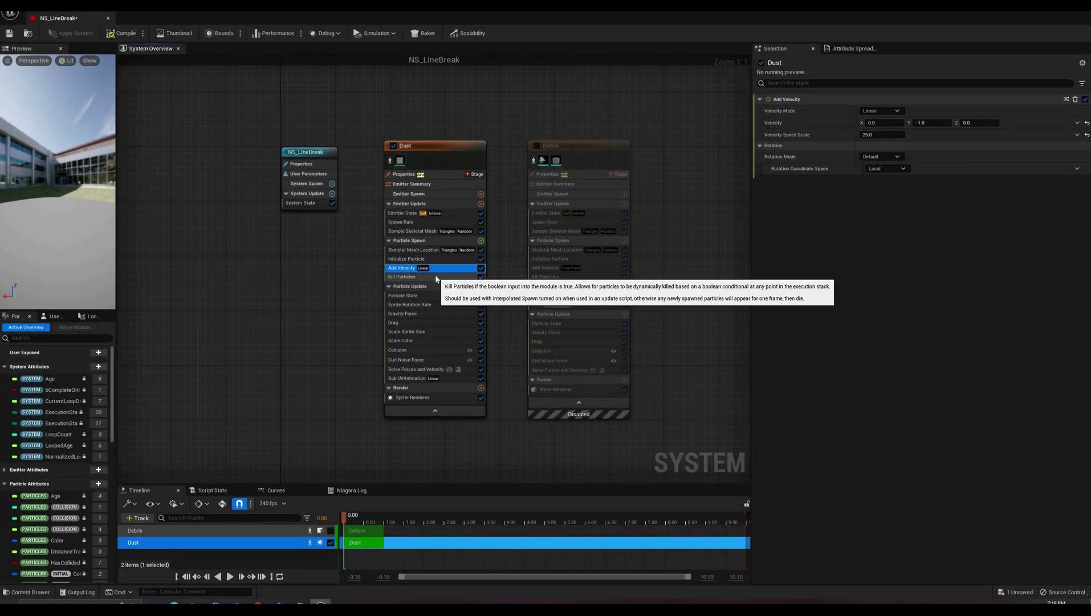
click(396, 278)
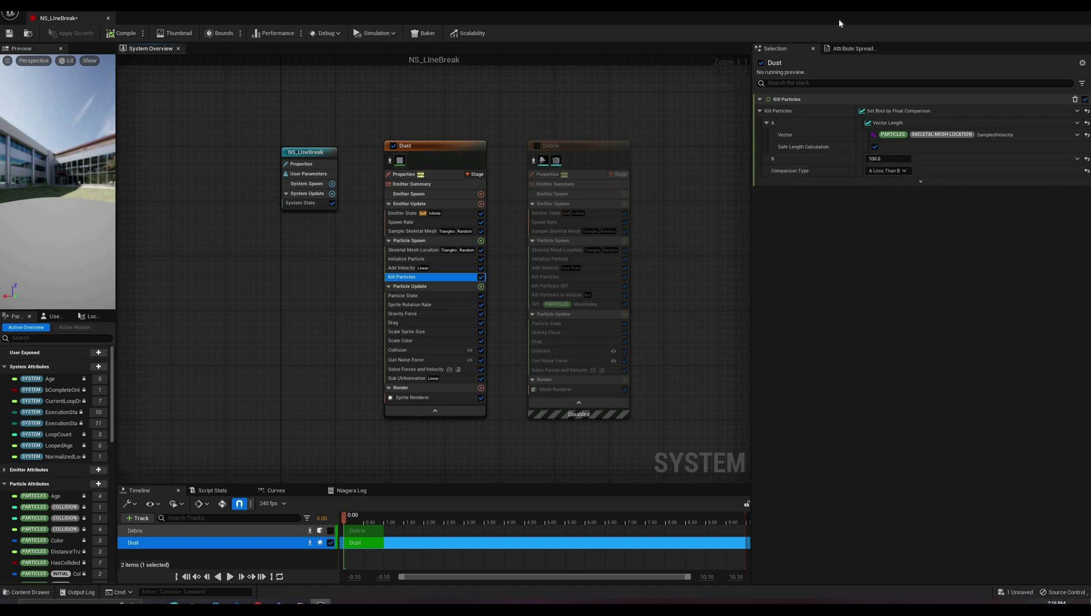
drag(789, 91, 921, 88)
- Review Dust's Particle Update modules for sprite rotation rate, gravity, drag, sprite size scaling and color scaling with its alpha curve
click(445, 299)
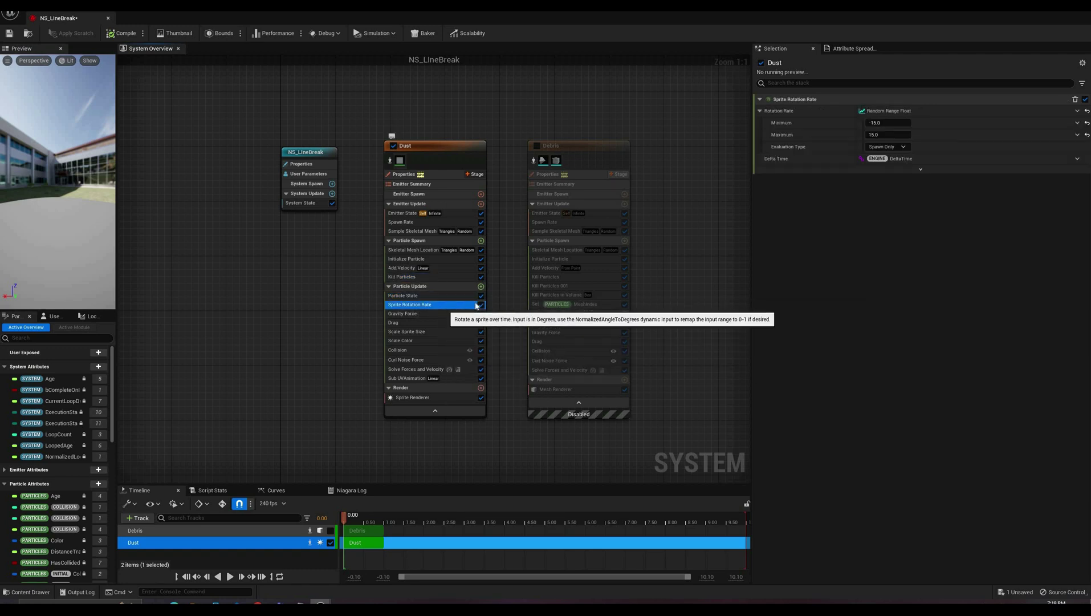
click(436, 313)
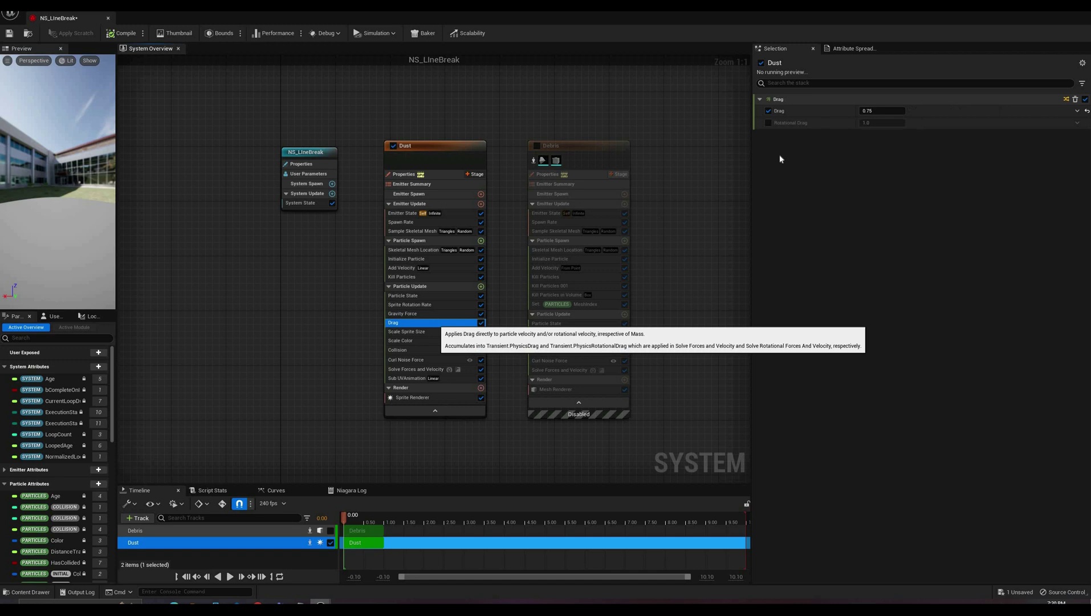
click(435, 323)
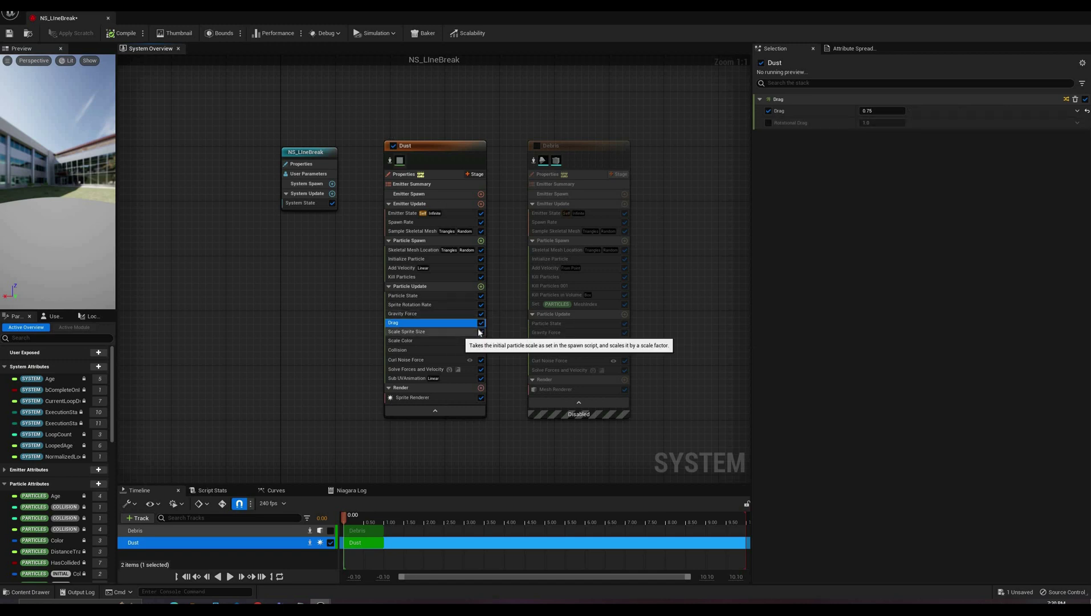
click(460, 333)
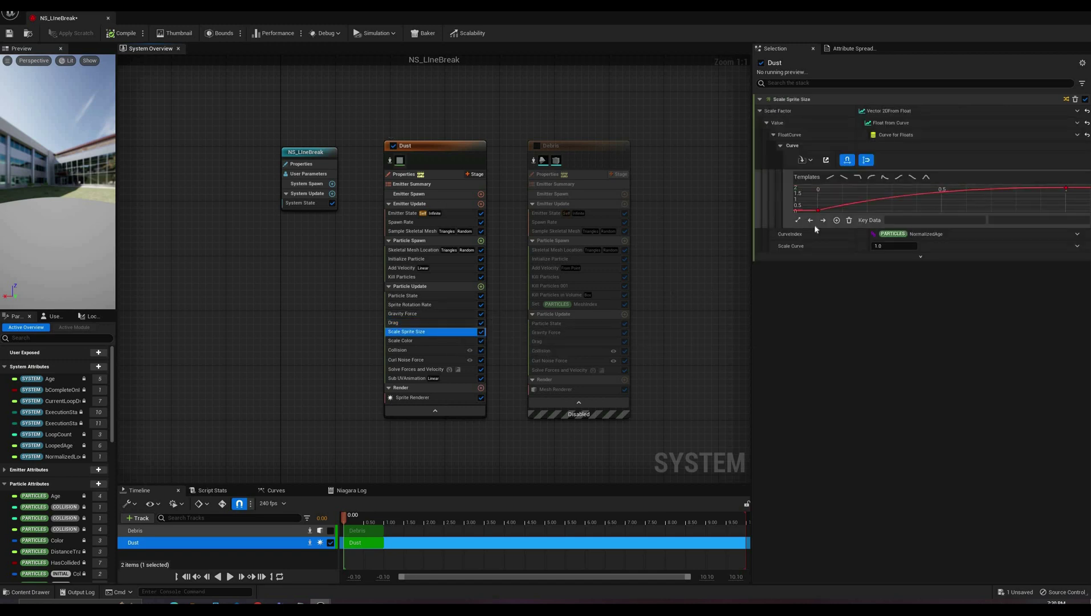
click(446, 341)
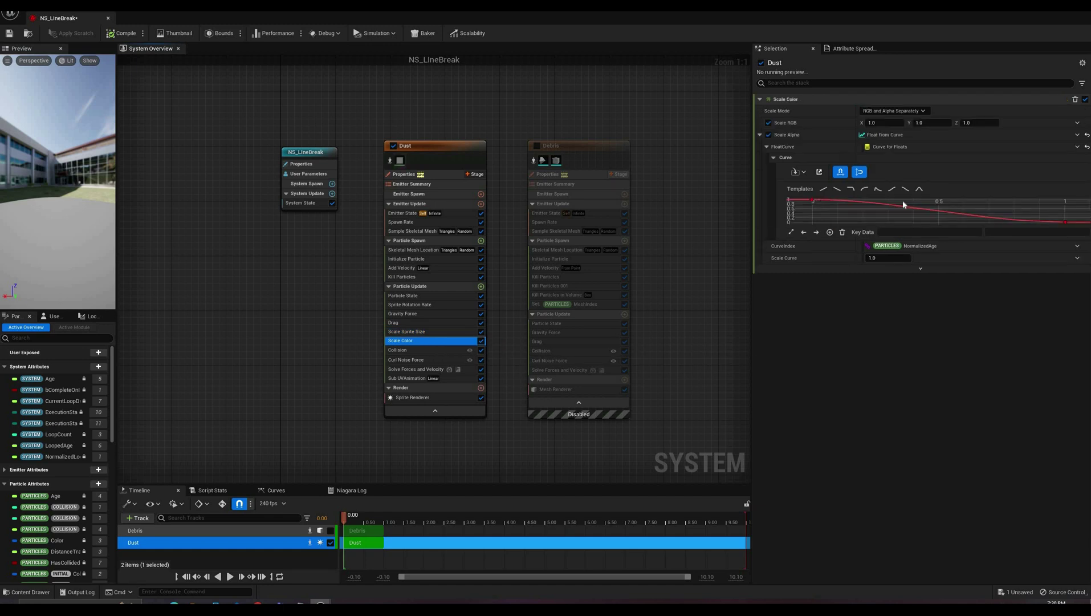
click(798, 137)
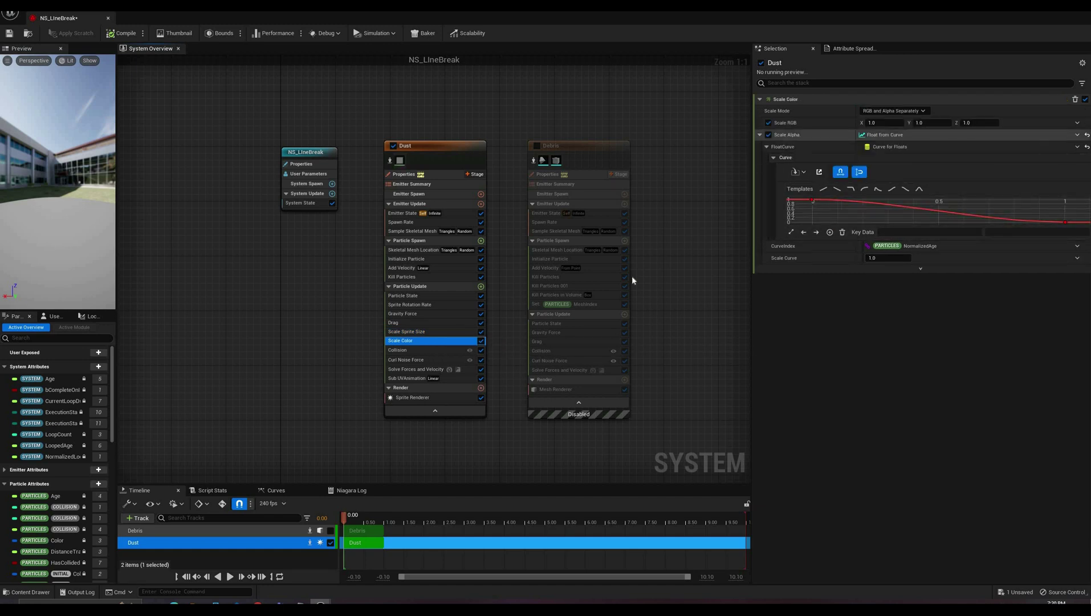
- Examine the Dust emitter's Collision, Curl Noise Force, Solve Forces and Velocity, and Sub UVAnimation modules
click(428, 350)
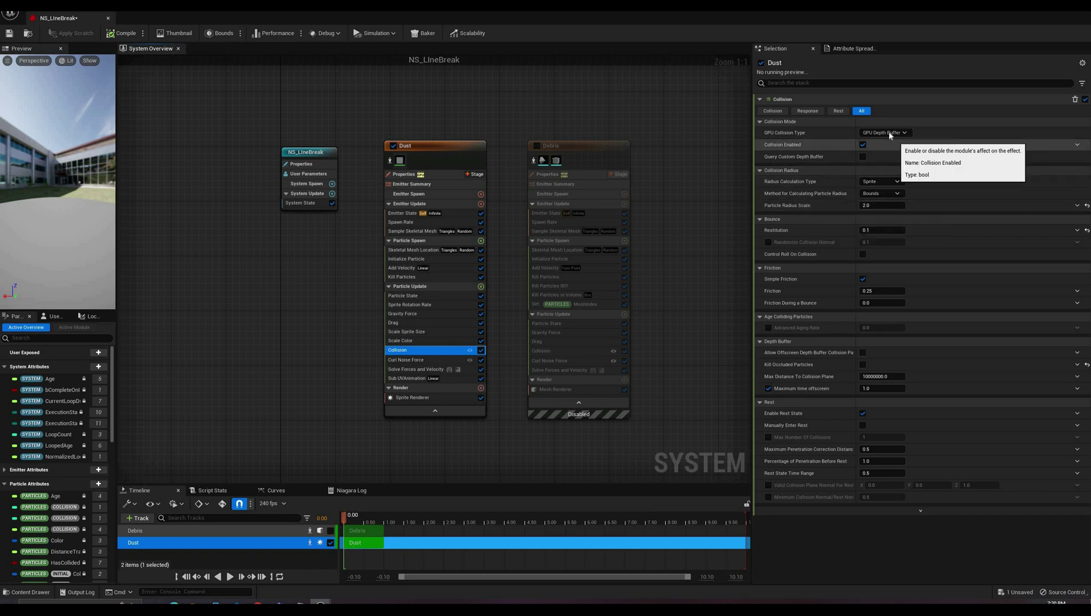
click(438, 360)
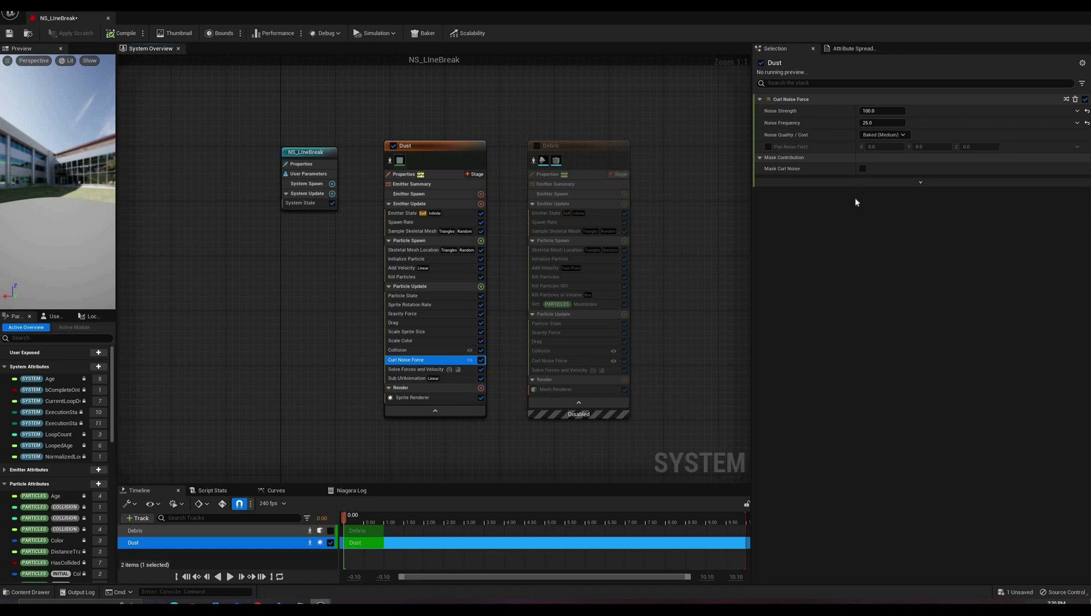
click(411, 371)
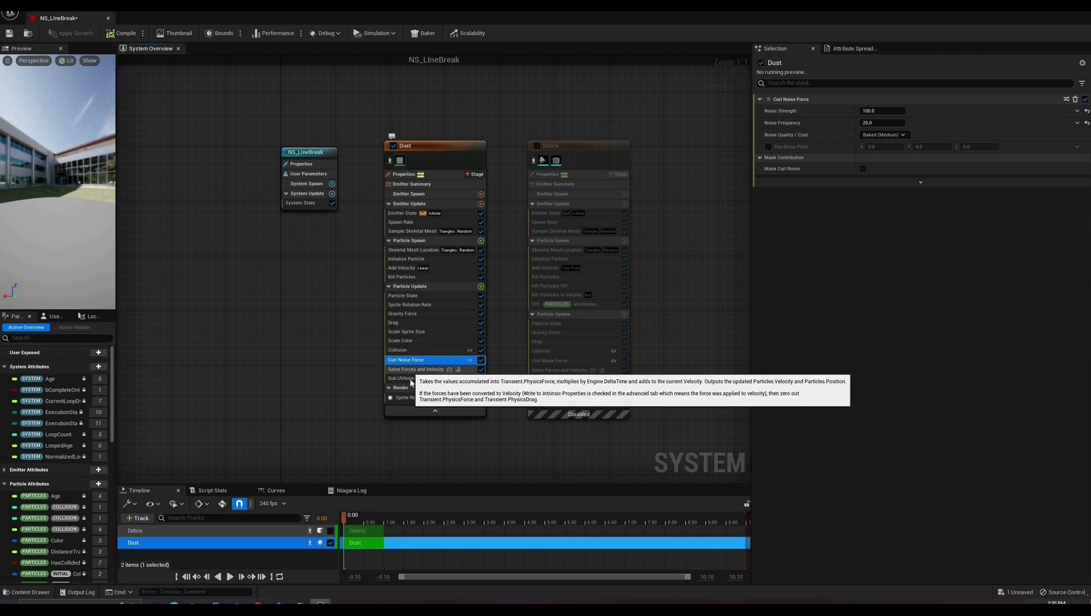
click(408, 379)
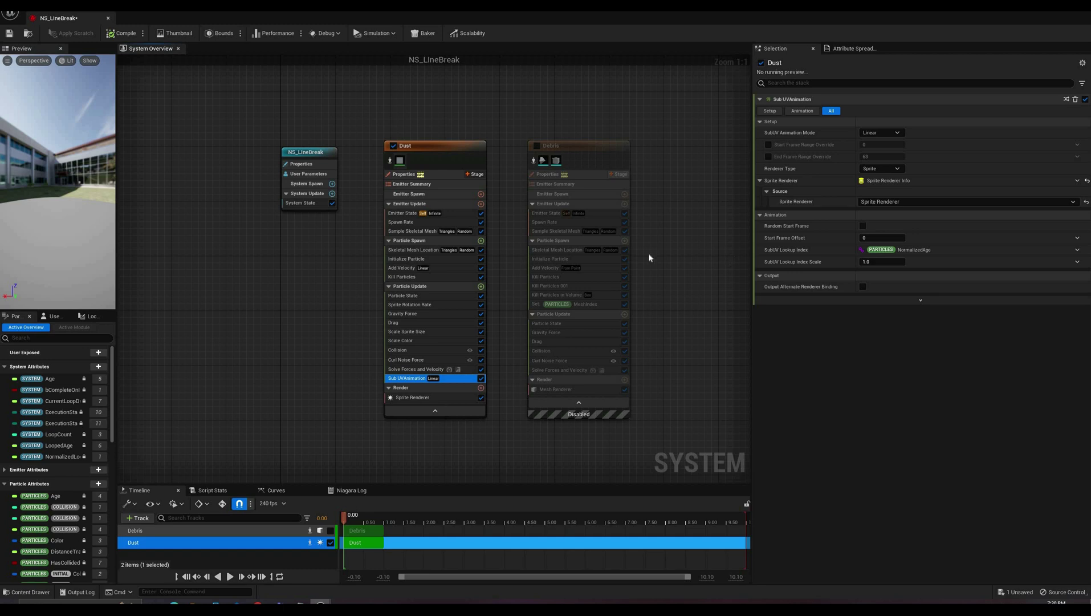
- Open the M_dust_subUV material from Dust's Sprite Renderer and inspect it on a plane preview mesh
click(427, 396)
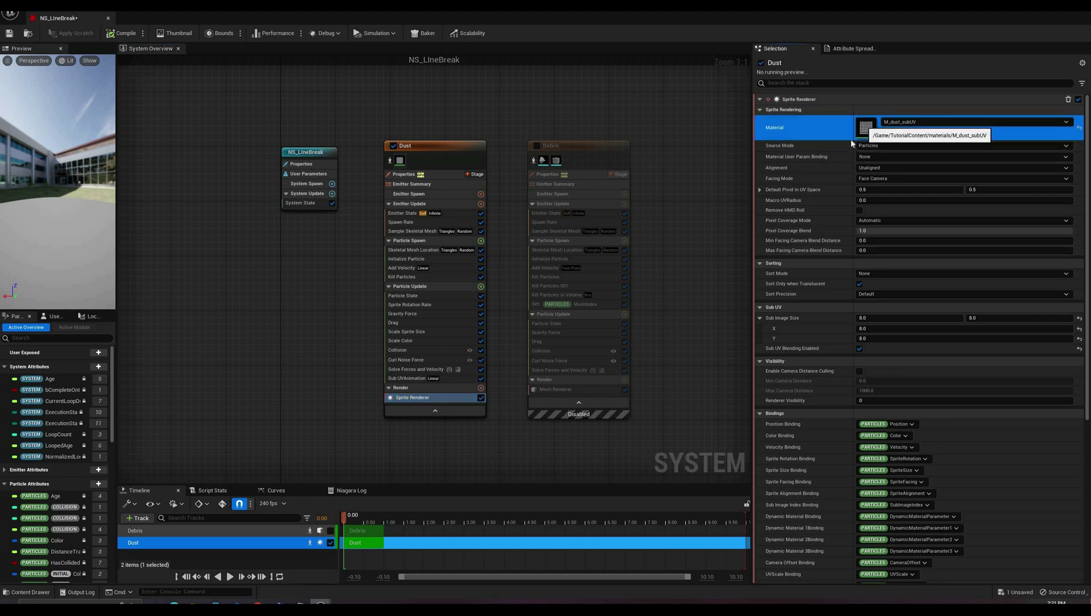
double_click(865, 128)
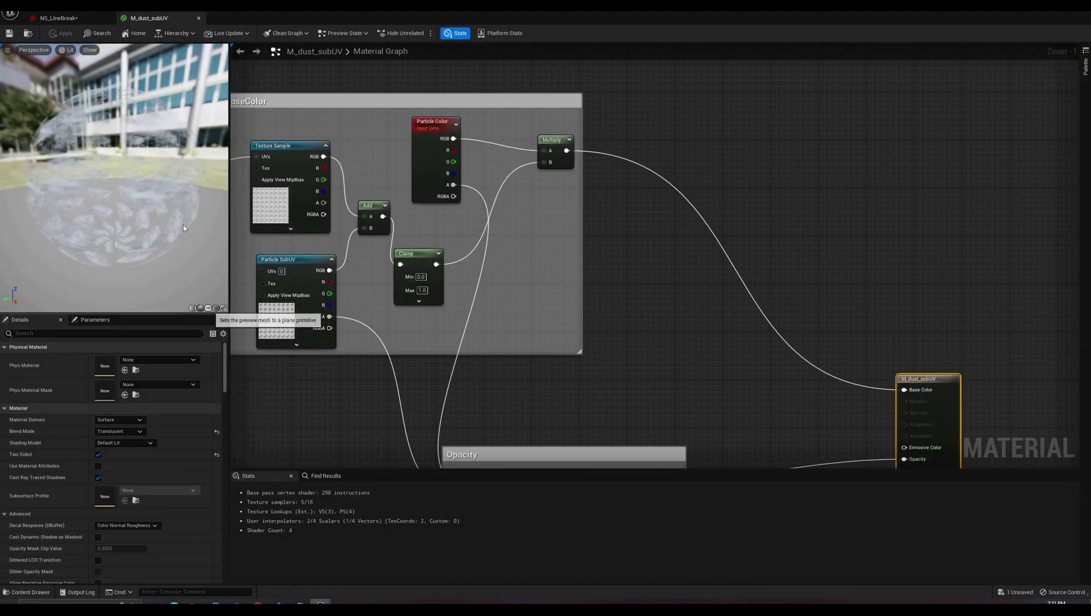
click(216, 309)
drag(114, 177, 94, 199)
click(209, 308)
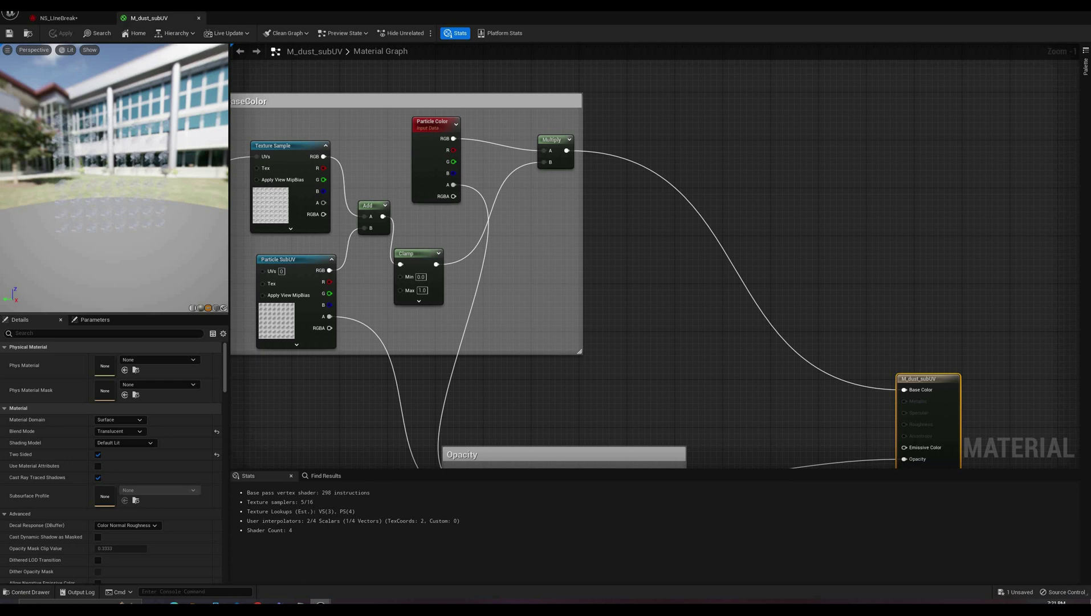
drag(14, 270, 24, 268)
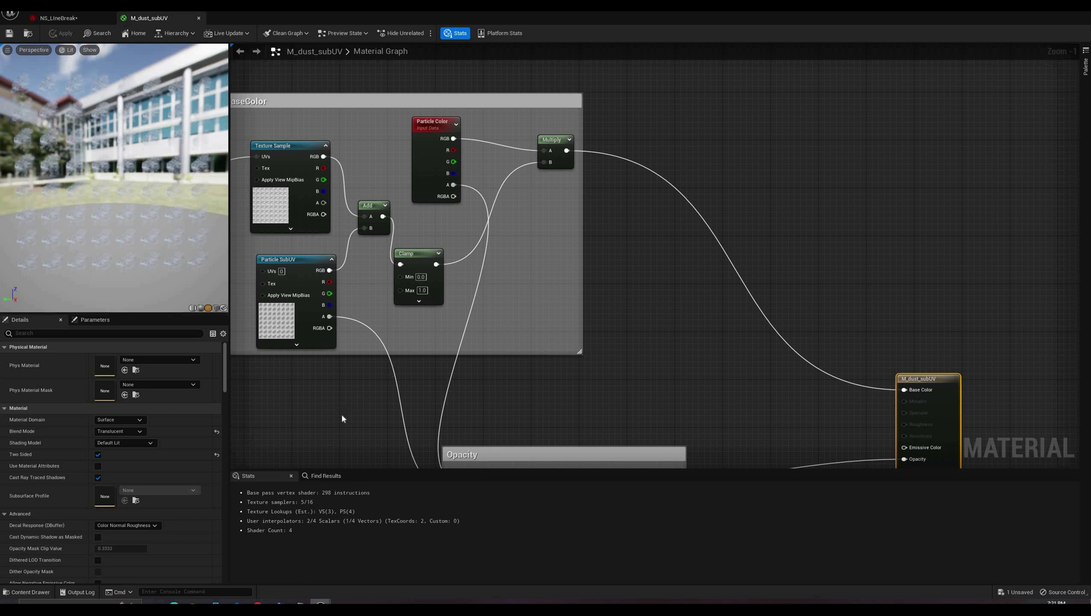
- Look over the M_dust_subUV material graph's BaseColor and Opacity node groups and their connections to the output node
scroll(342, 414, down, 1)
right_drag(342, 414, 448, 284)
scroll(434, 302, down, 1)
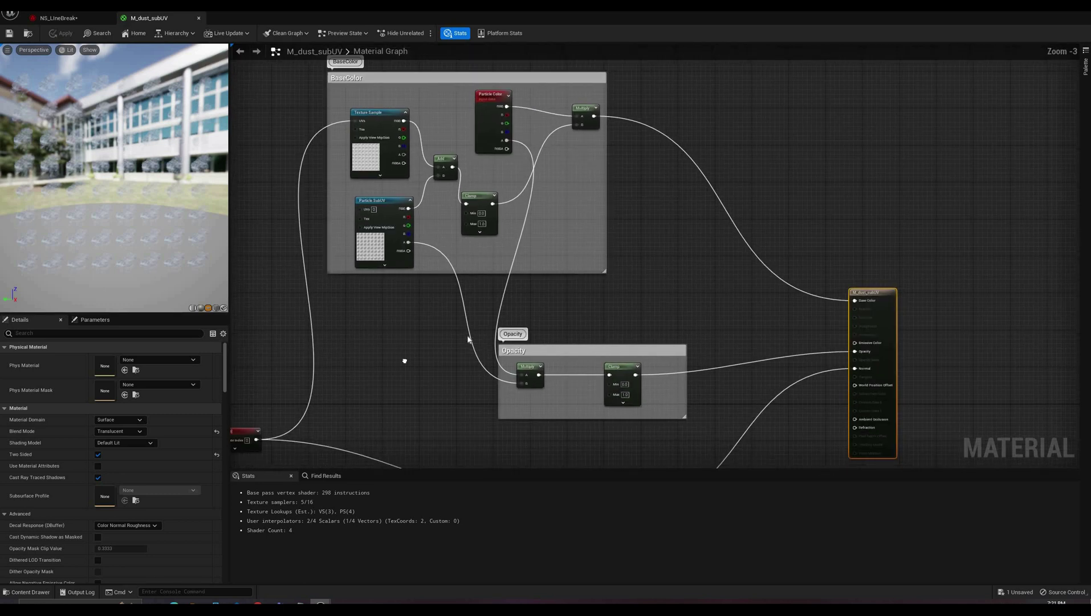
right_drag(405, 361, 485, 315)
scroll(468, 338, down, 1)
scroll(473, 318, down, 1)
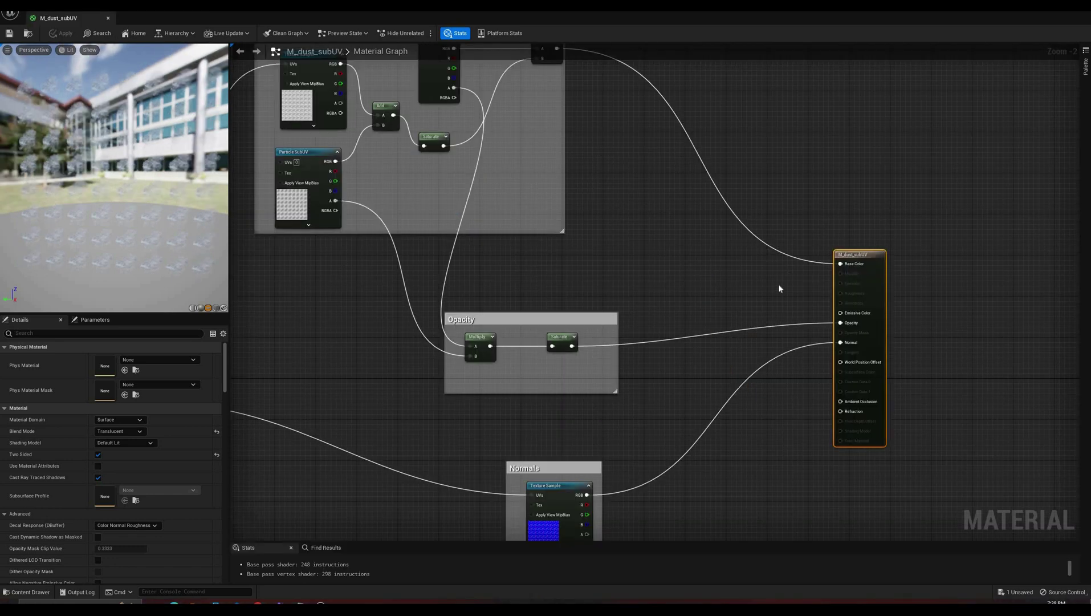
- Review the material's translucency and usage settings, searching its details for "spheric" to check Generate Spherical Particle Normals
scroll(682, 246, up, 2)
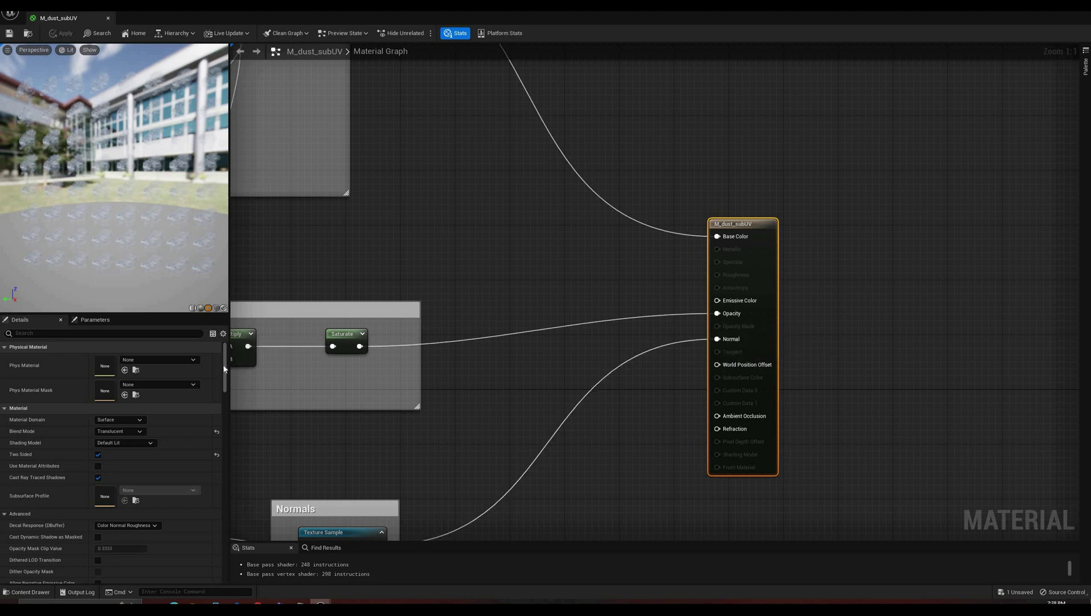
drag(223, 385, 217, 459)
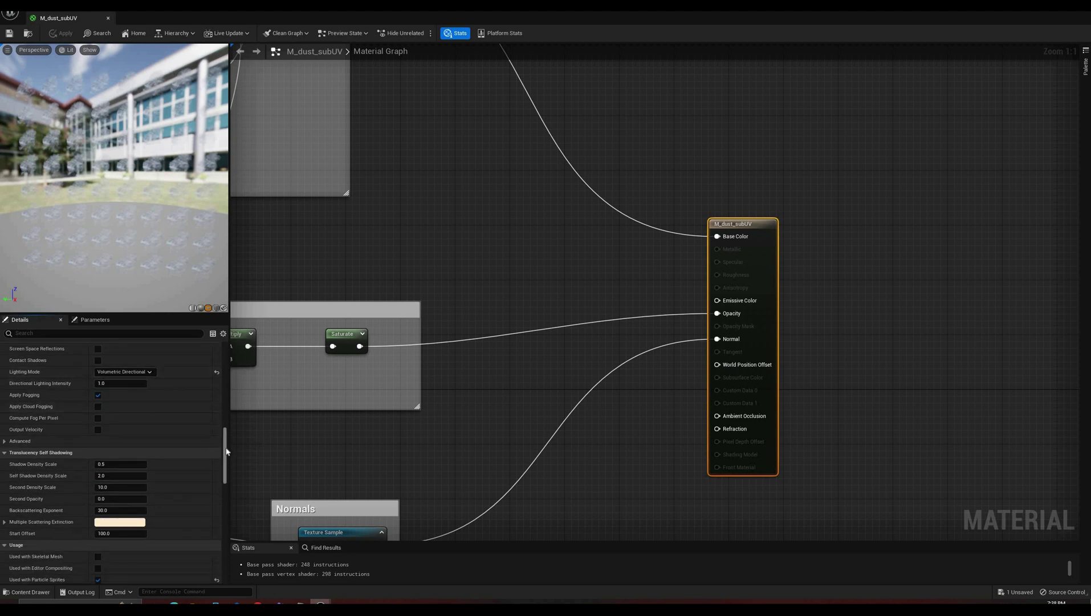
scroll(69, 428, up, 3)
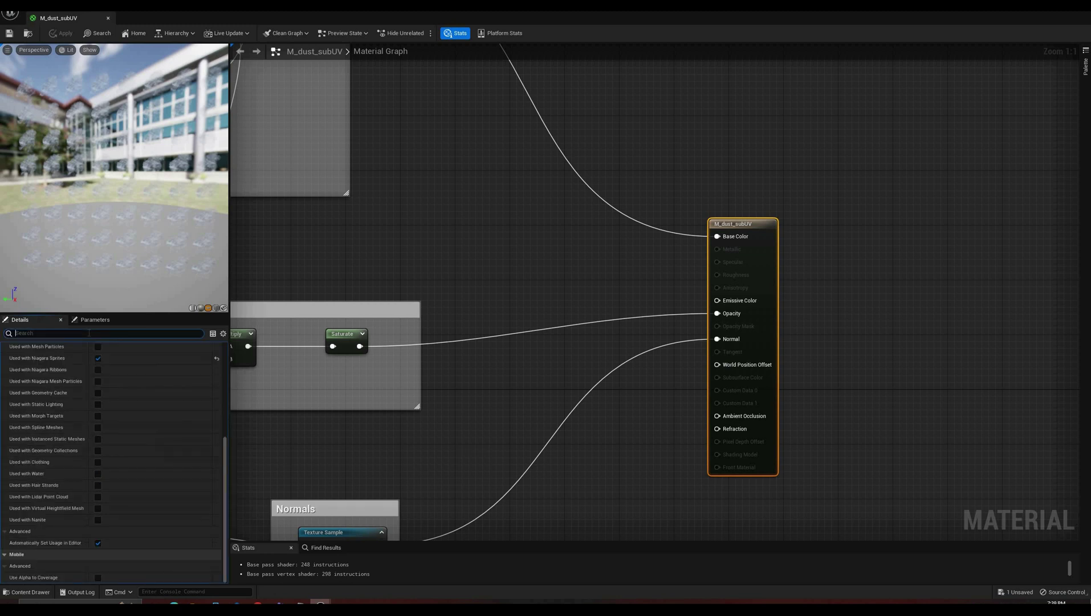
text(heric)
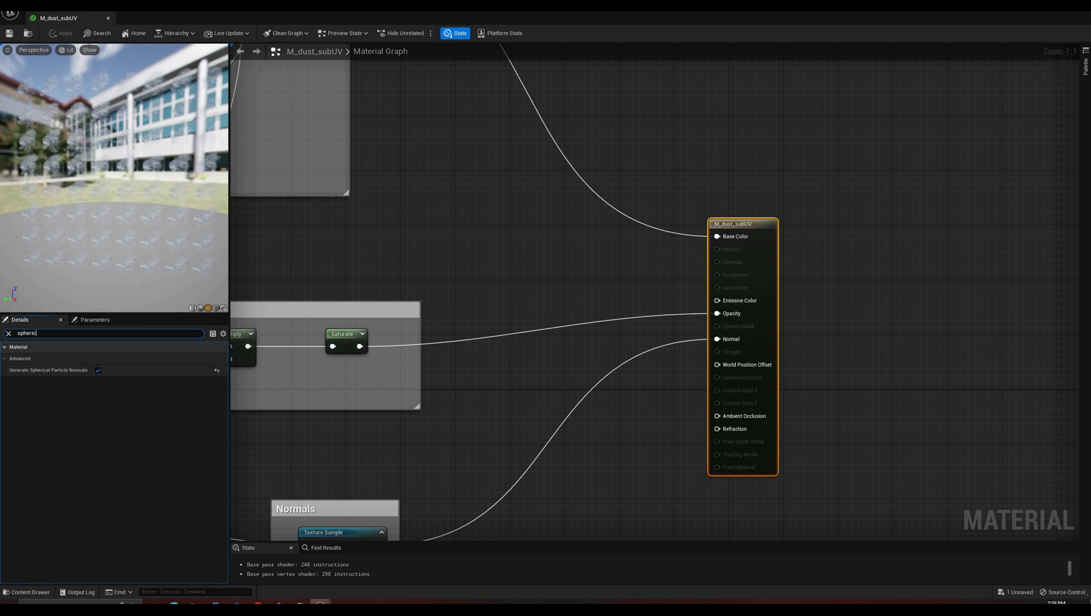
click(300, 263)
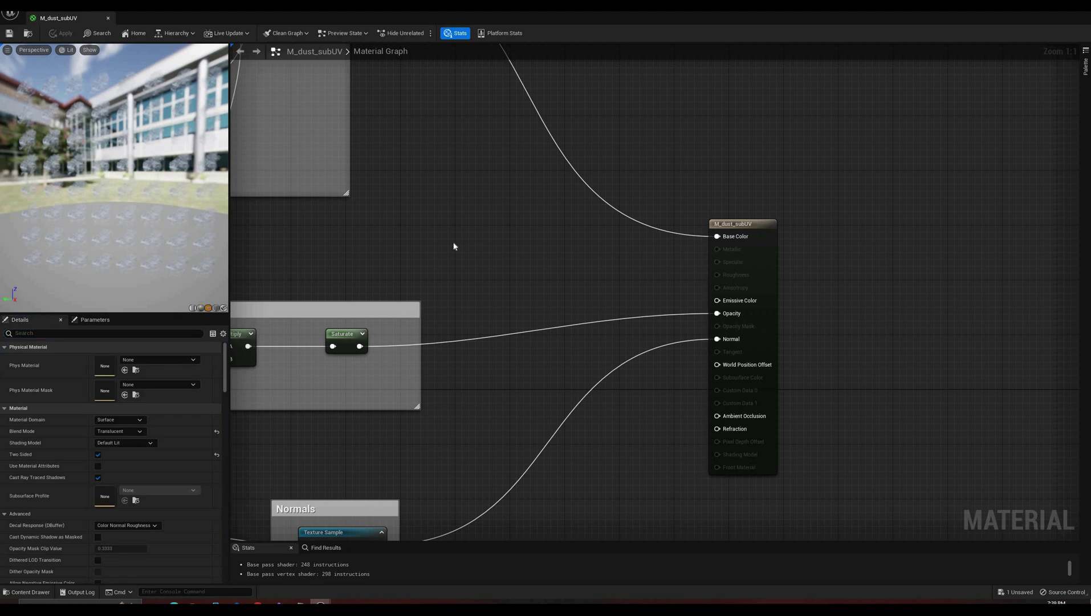
scroll(454, 244, down, 1)
right_drag(454, 243, 545, 254)
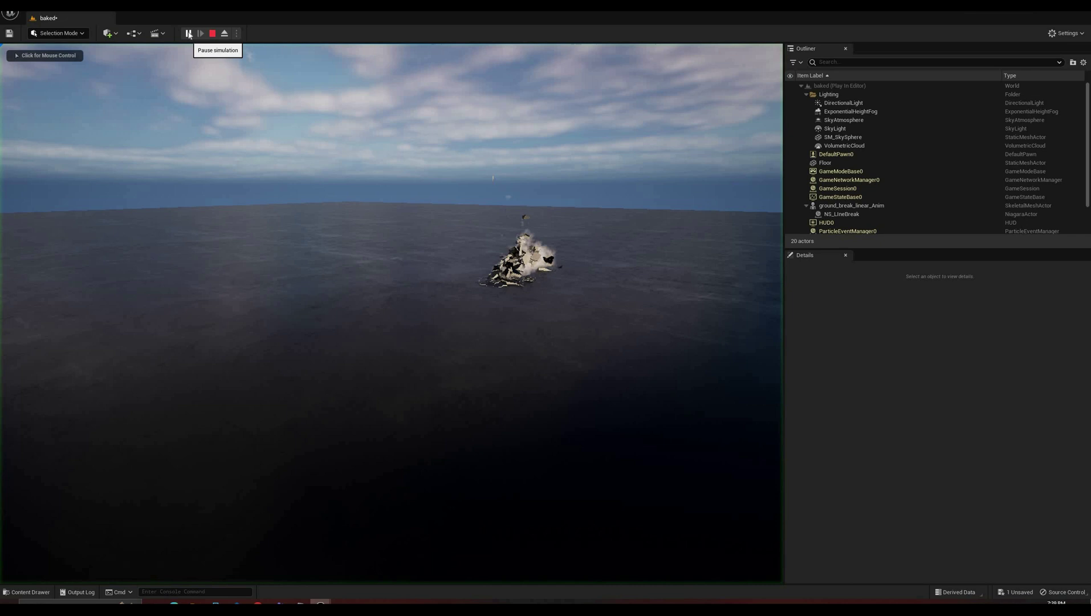
- Stop the play session, add a point light to the level and raise it above the floor to a height of about 54
click(212, 33)
click(107, 33)
mouse_move(143, 103)
click(228, 141)
drag(391, 280, 391, 230)
- Set the point light's color to magenta, its intensity to 50 cd and its attenuation radius to 150
click(935, 439)
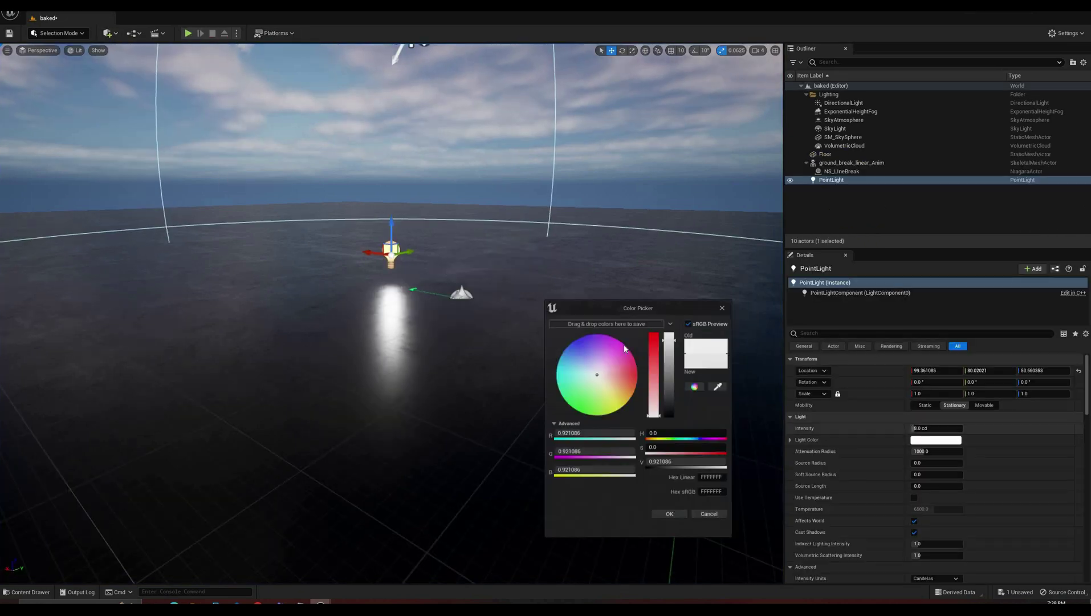
click(624, 349)
click(670, 513)
click(937, 427)
text(50)
key(Return)
click(937, 450)
text(150)
key(Return)
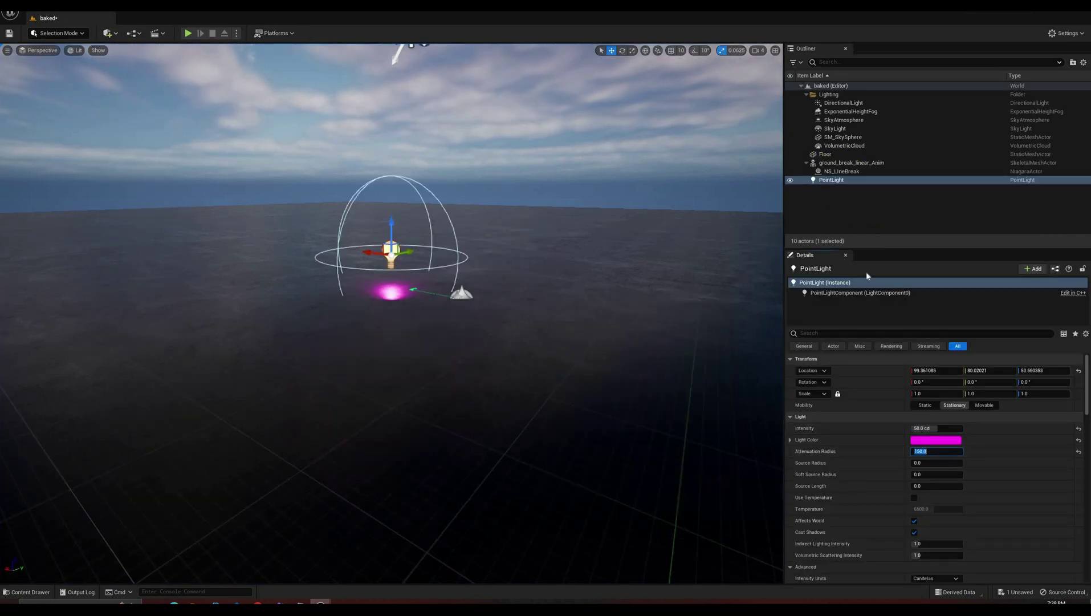
- Play the level, pause the simulation during the ground break and eject from the player camera
click(187, 33)
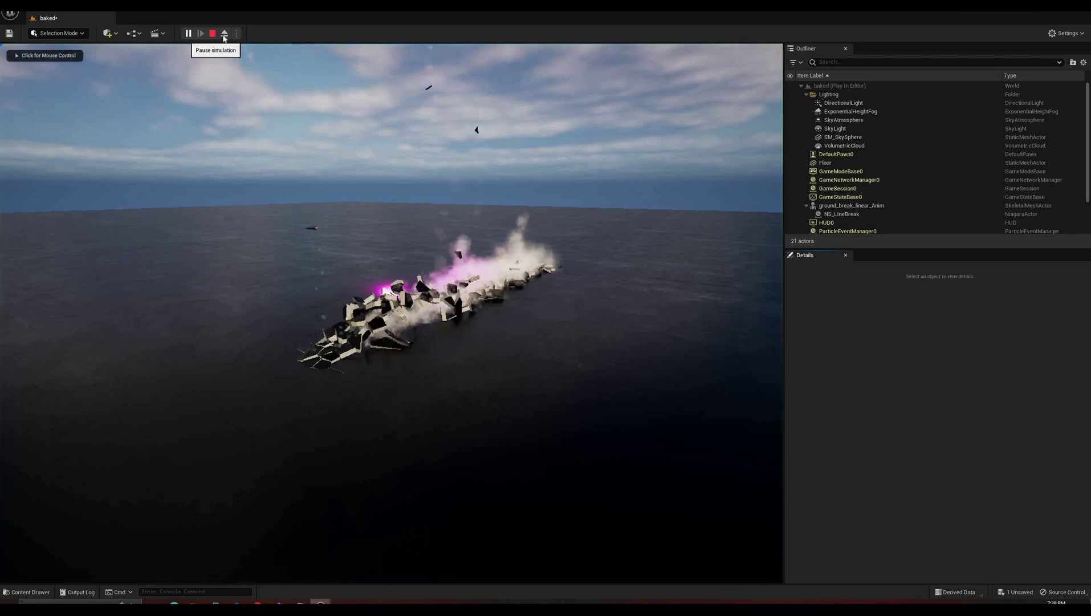
click(187, 33)
click(224, 34)
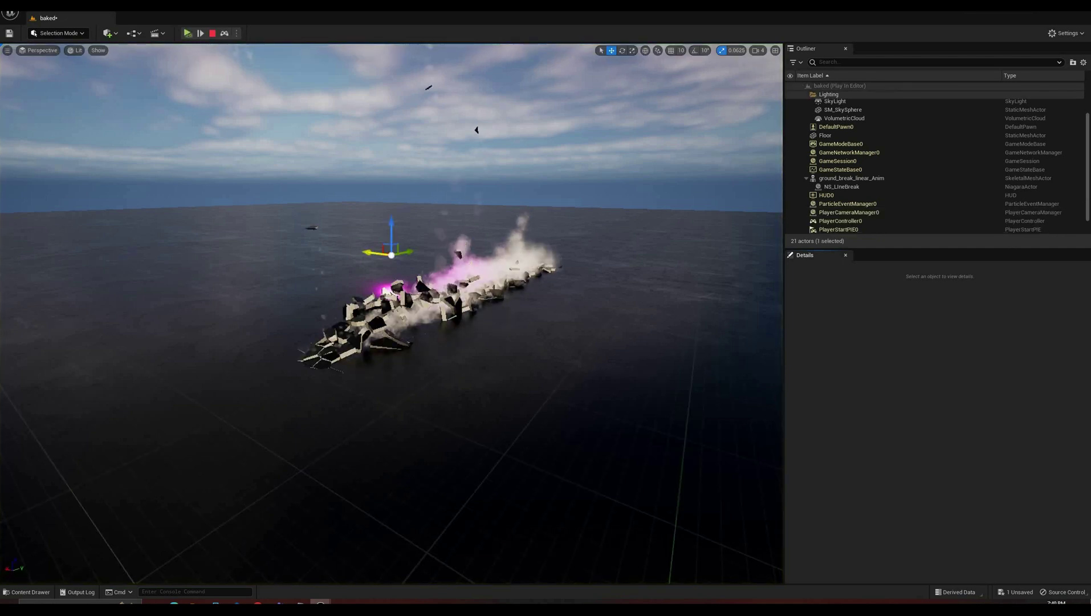
- Move the point light around within the paused dust cloud along the ground break to inspect the dust's volumetric lighting
drag(390, 293, 420, 281)
right_drag(420, 280, 195, 207)
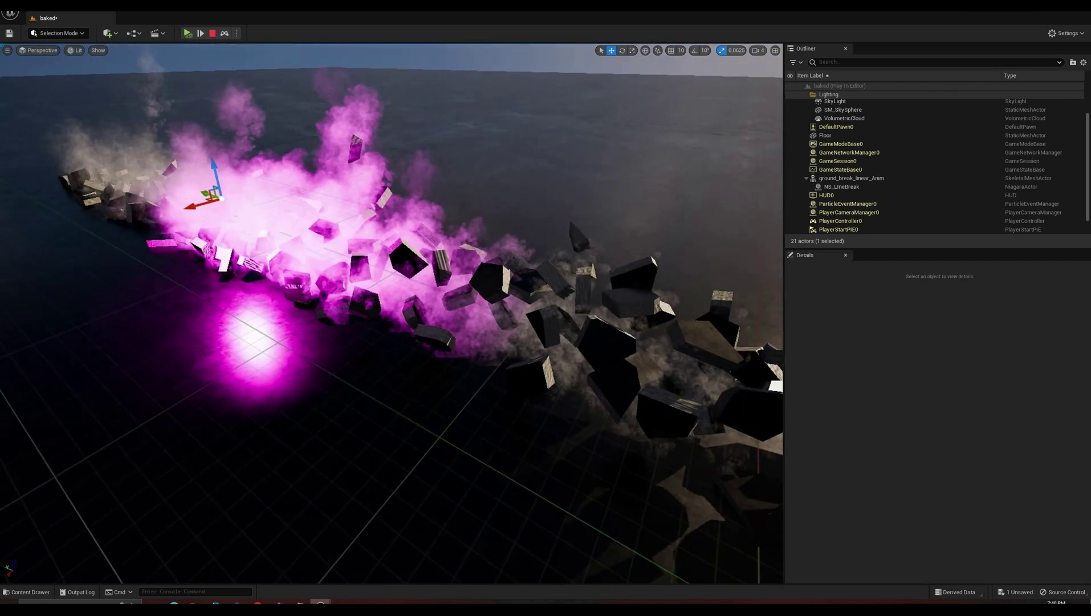
drag(193, 206, 308, 174)
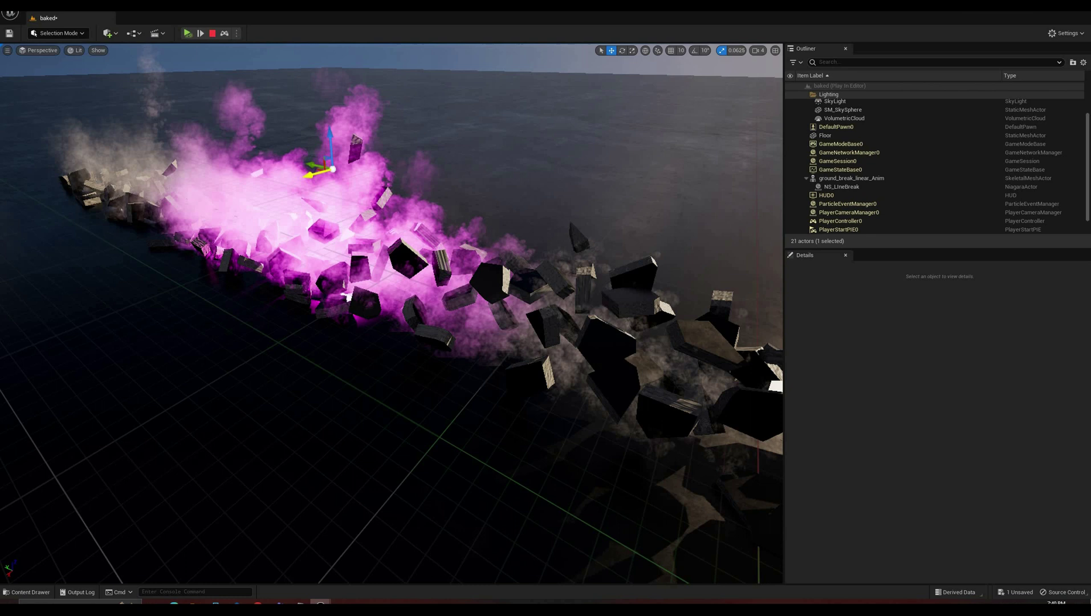
drag(329, 132, 332, 168)
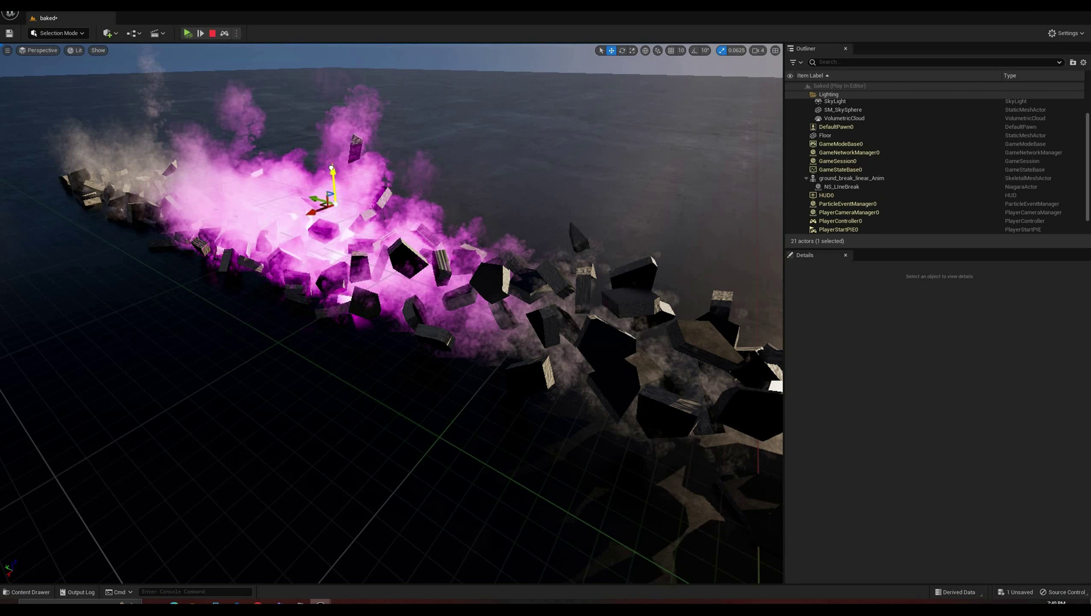
drag(311, 214, 291, 218)
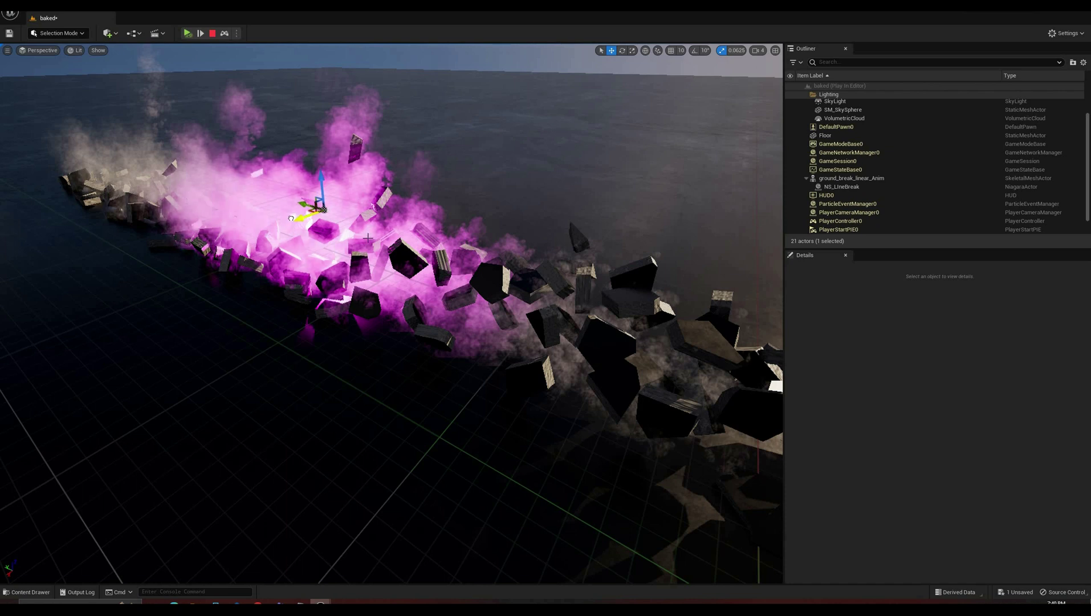
- Stop the simulation and delete the point light from the level
key(w)
right_drag(391, 313, 431, 311)
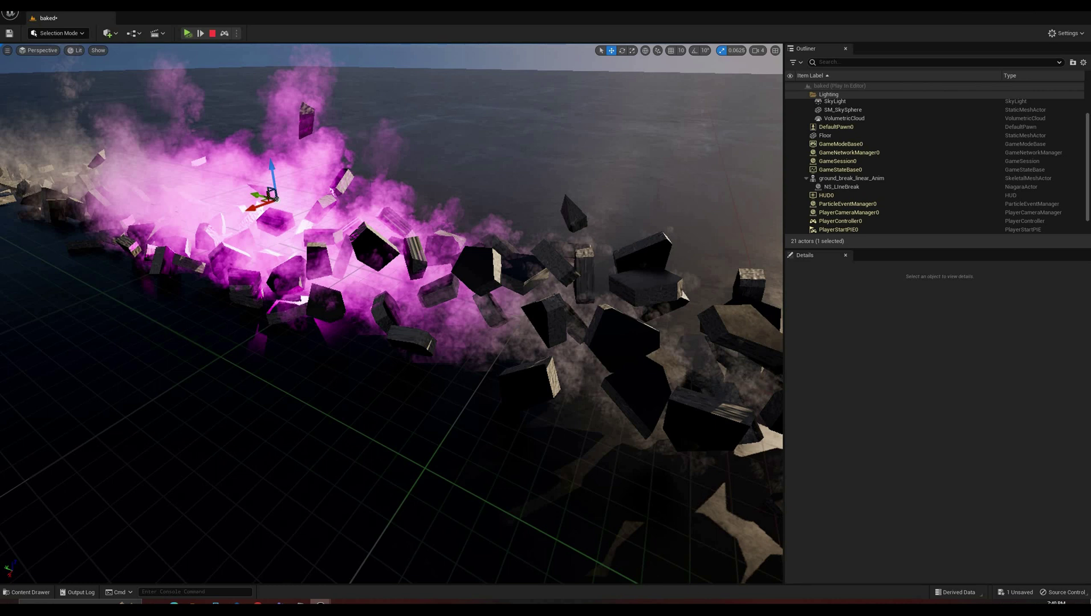
key(s)
right_drag(392, 314, 308, 308)
key(d)
click(212, 34)
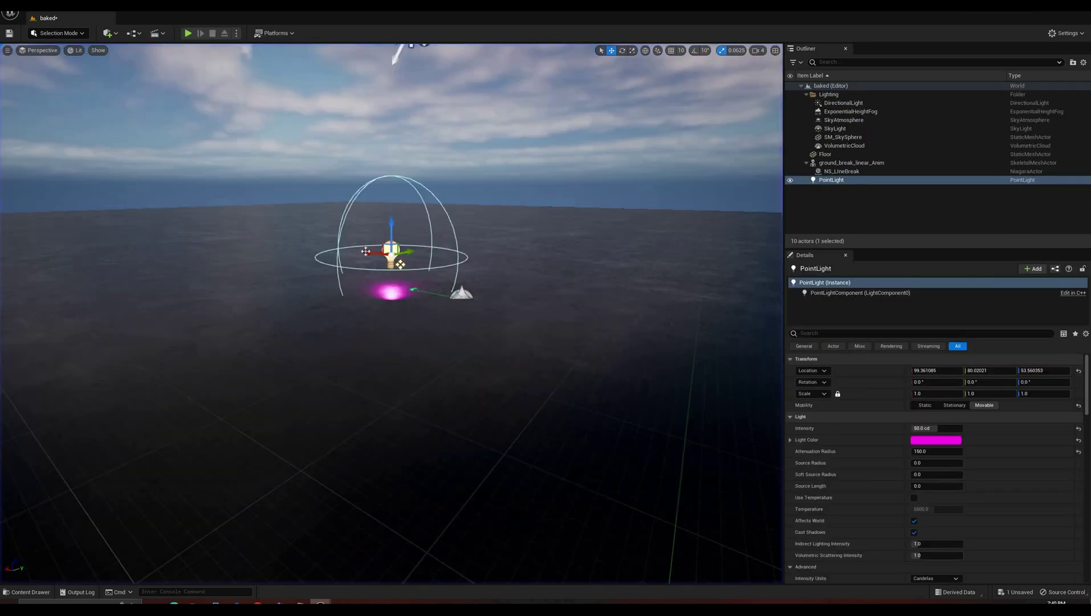
key(Delete)
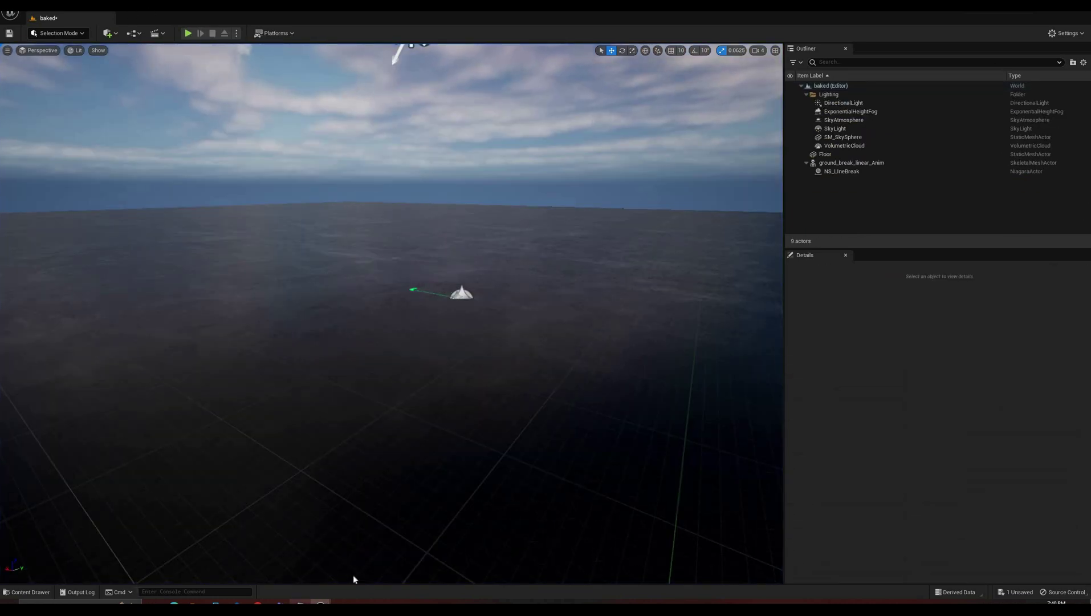
- Return to the M_dust_subUV material and select the TexCoord node to check its UV tiling
mouse_move(321, 601)
click(367, 566)
right_drag(432, 268, 380, 423)
right_drag(509, 374, 512, 365)
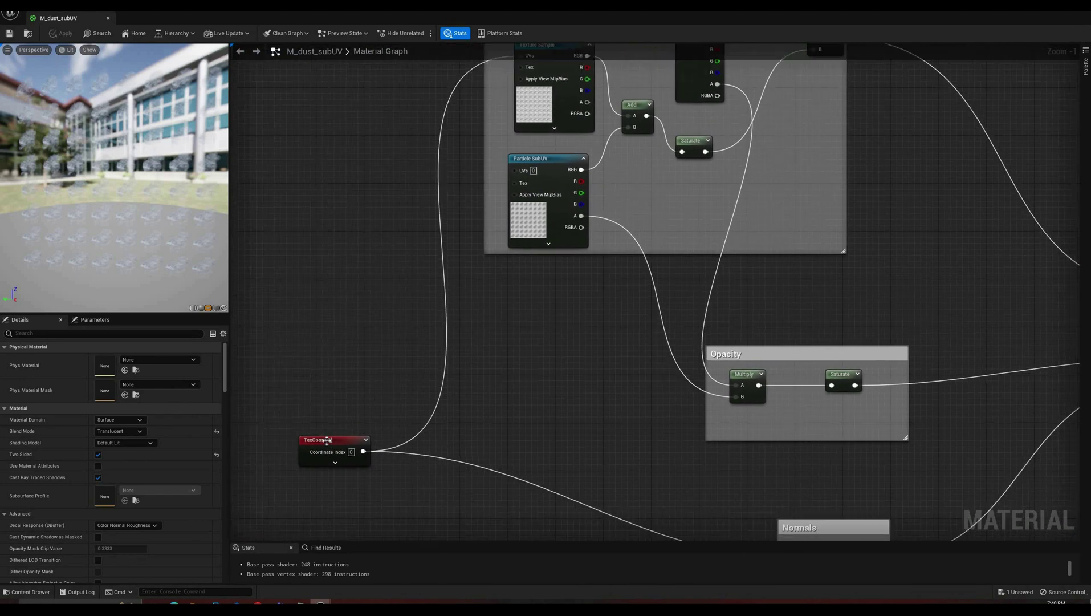
click(326, 440)
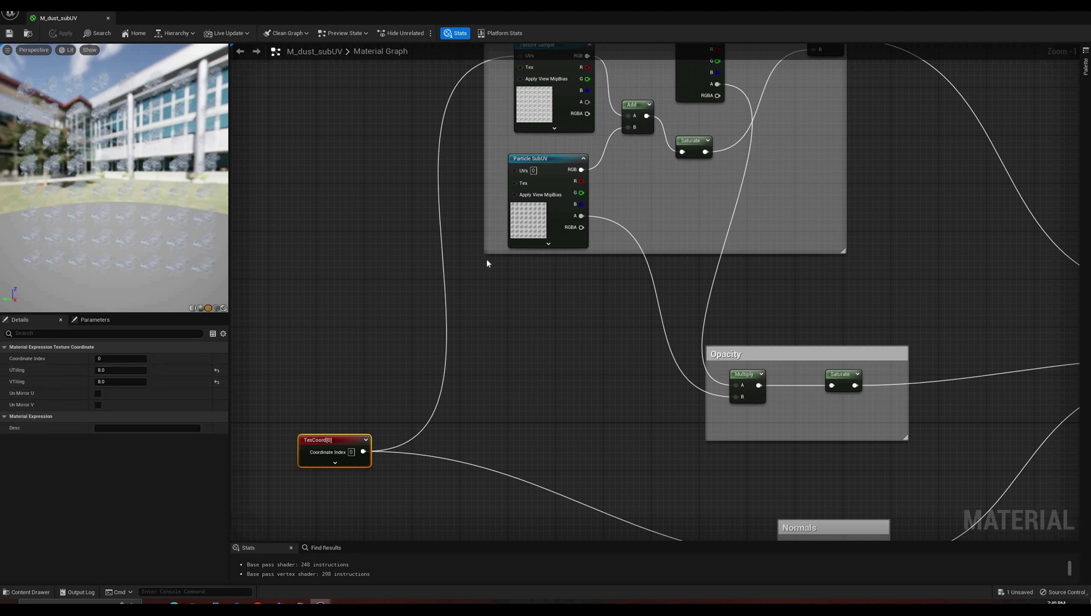
- Inspect the T_Smoke_Tiled_D texture used by the BaseColor group's Texture Sample, closing it again when done
right_drag(486, 263, 440, 347)
right_drag(699, 535, 634, 358)
right_drag(471, 227, 528, 367)
right_drag(485, 198, 493, 279)
click(496, 181)
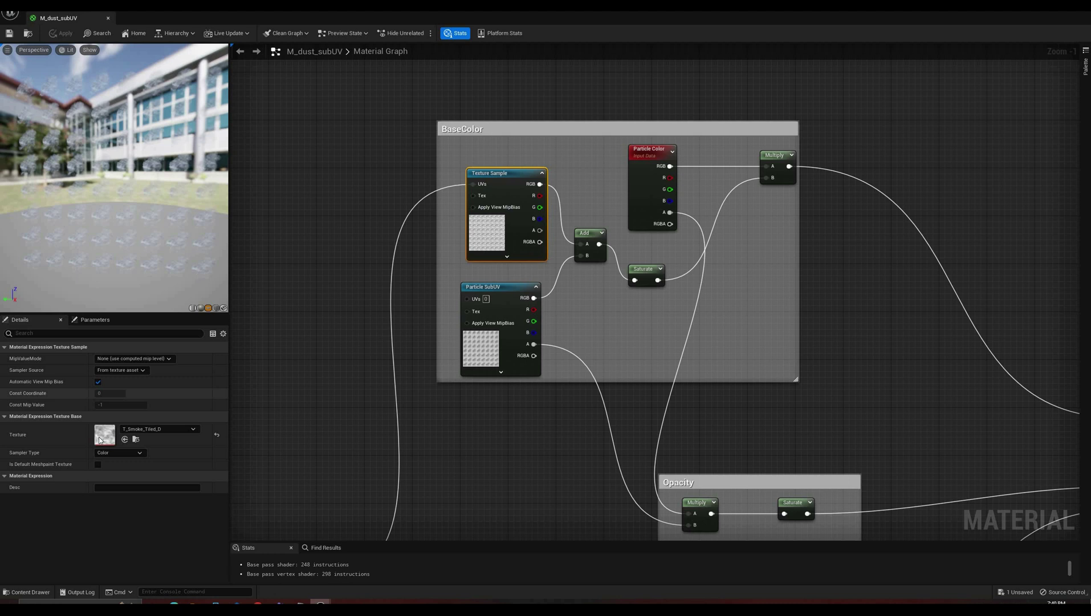
double_click(101, 441)
scroll(418, 334, up, 2)
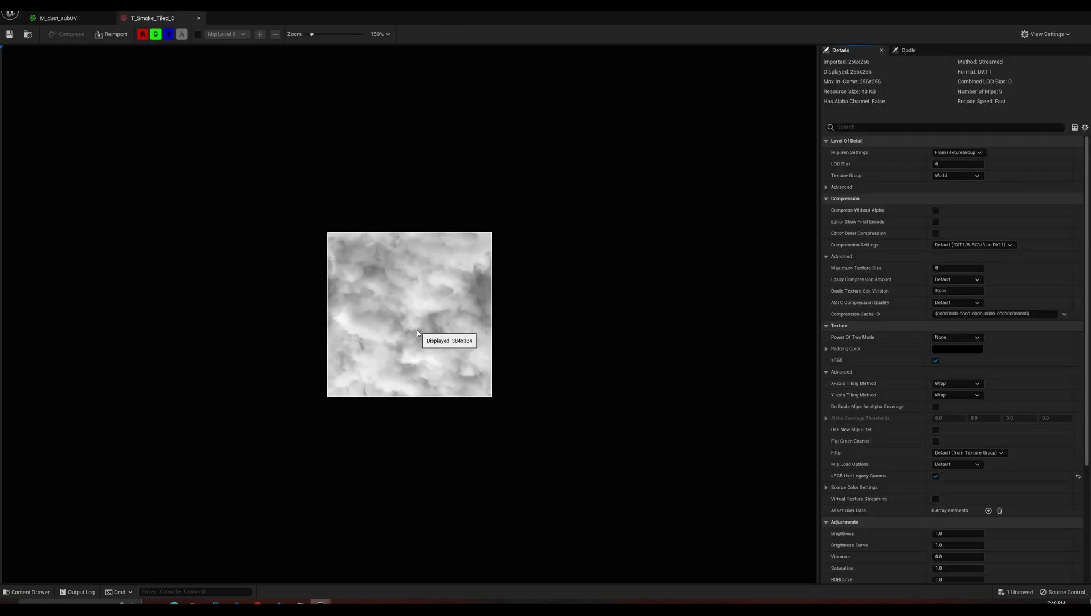
click(199, 18)
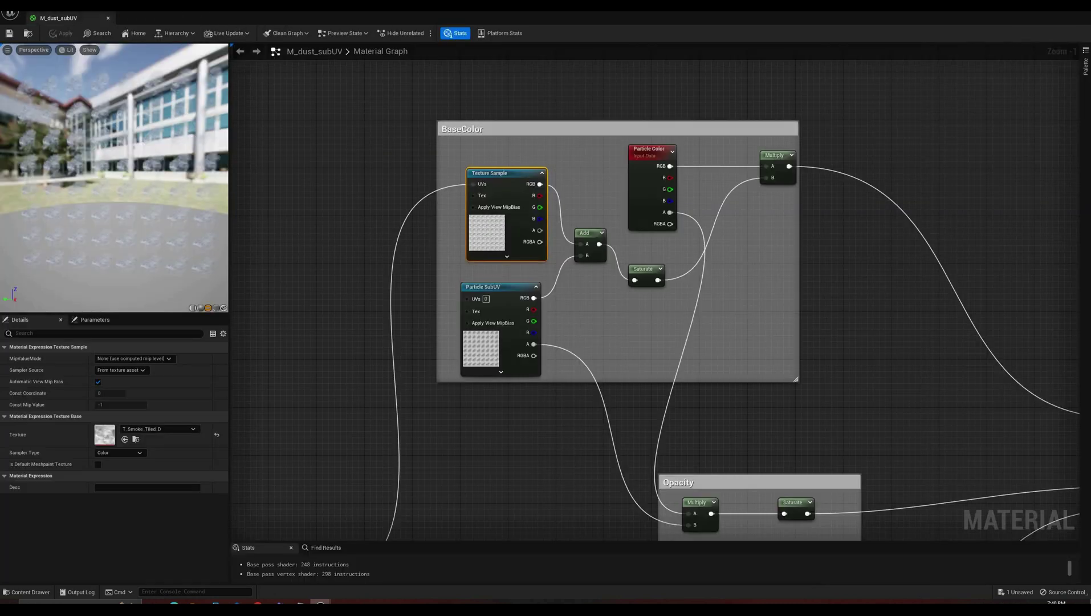
- Select the Texture Sample in the Normals group and inspect its T_SmokeTile_N normal map
right_drag(530, 469, 422, 239)
click(685, 445)
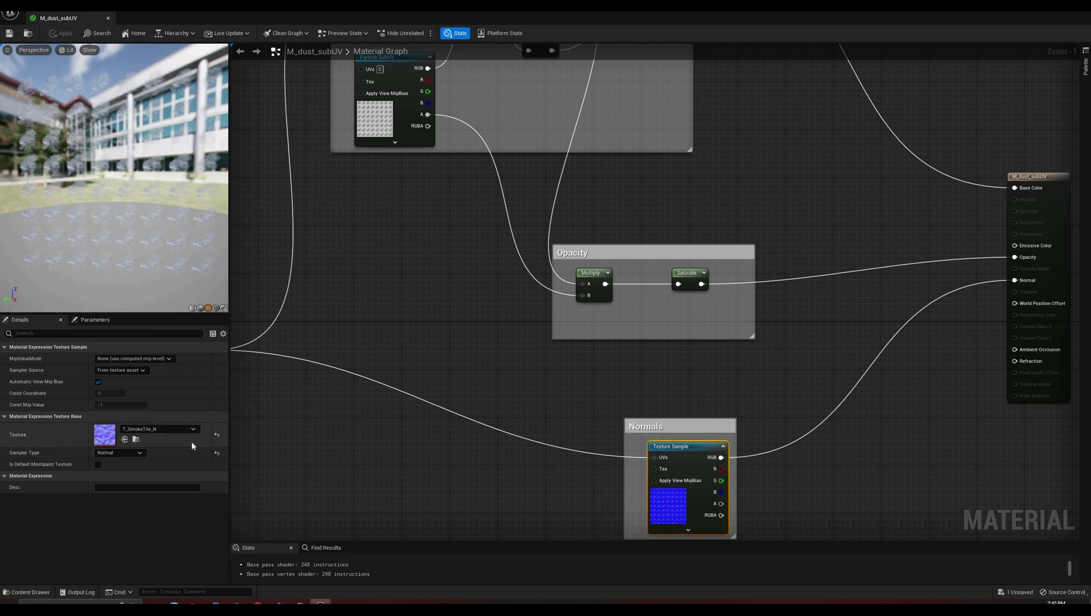
double_click(105, 434)
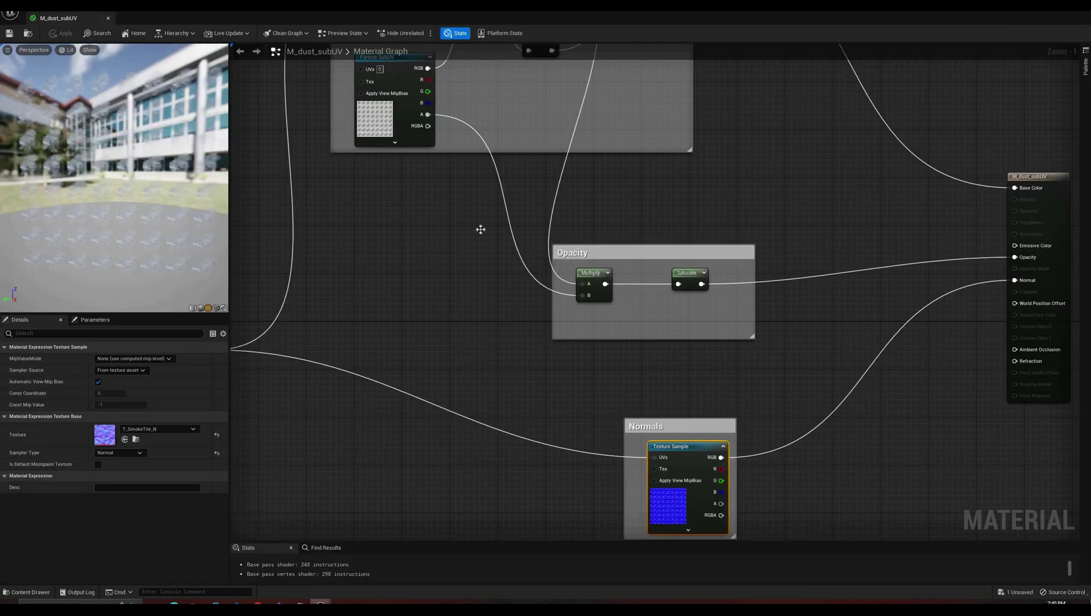
- Inspect the T_SmokeSubUV_8X8 flipbook texture used by the Particle SubUV node, closing it again when done
right_drag(480, 229, 564, 350)
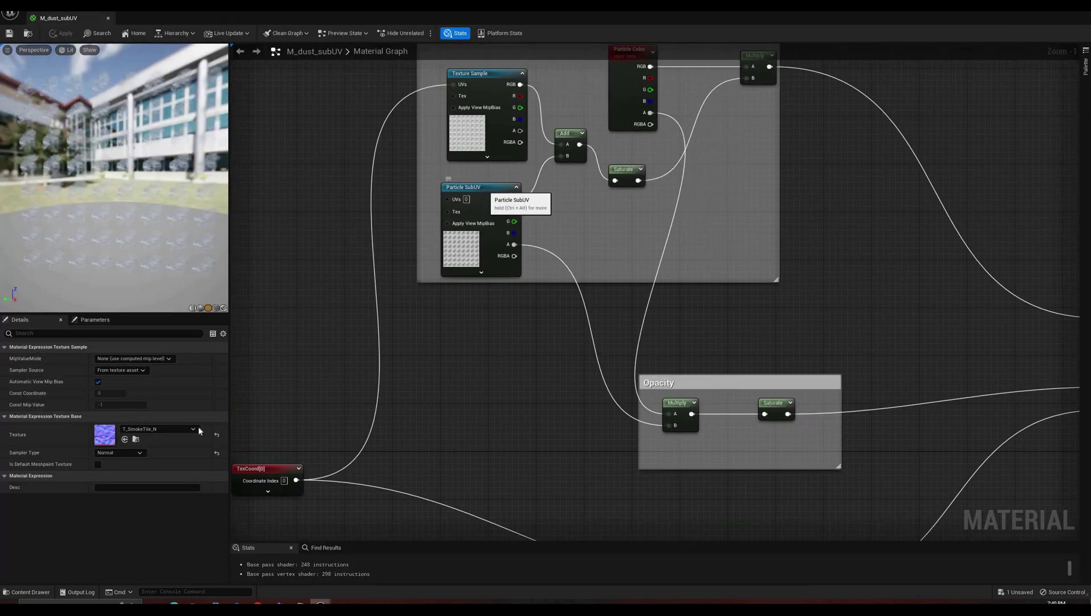
click(485, 188)
double_click(105, 457)
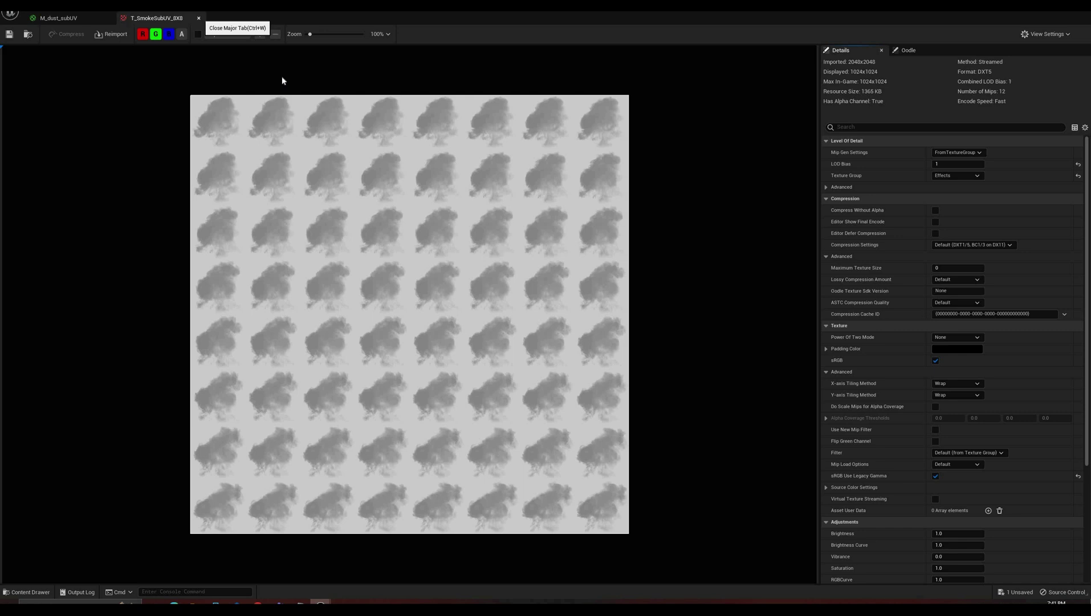
key(ctrl+w)
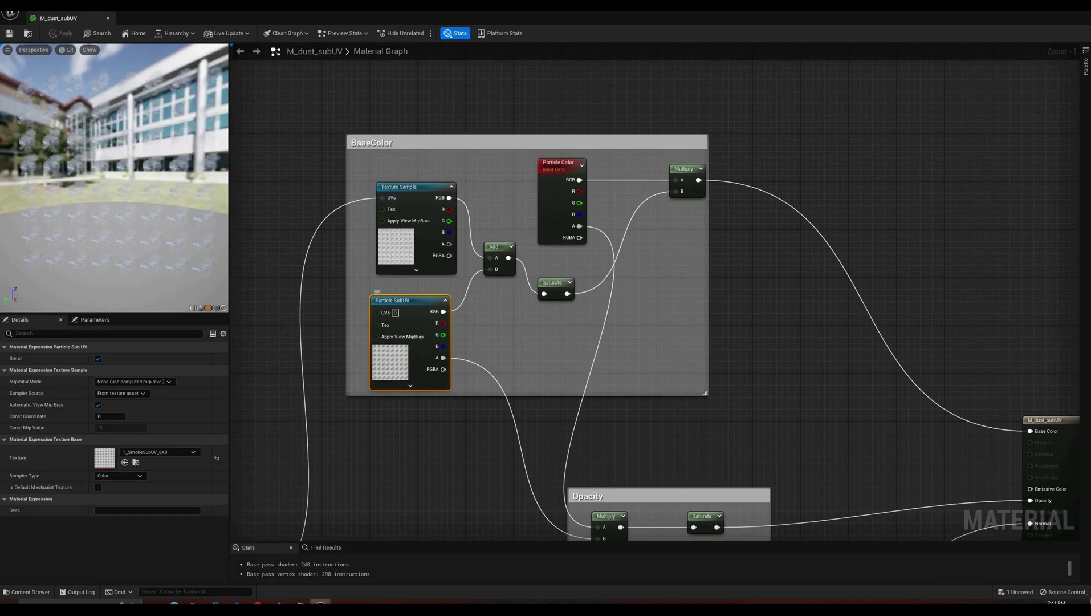
- Select the Particle Color node and trace its multiplication with the combined smoke textures into Base Color
click(443, 441)
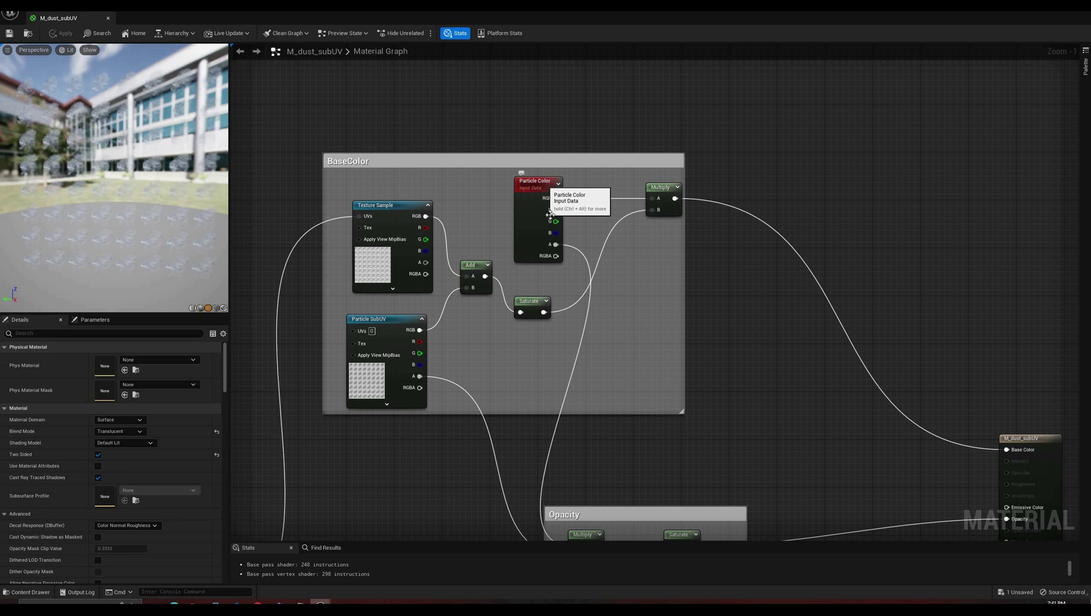
click(544, 184)
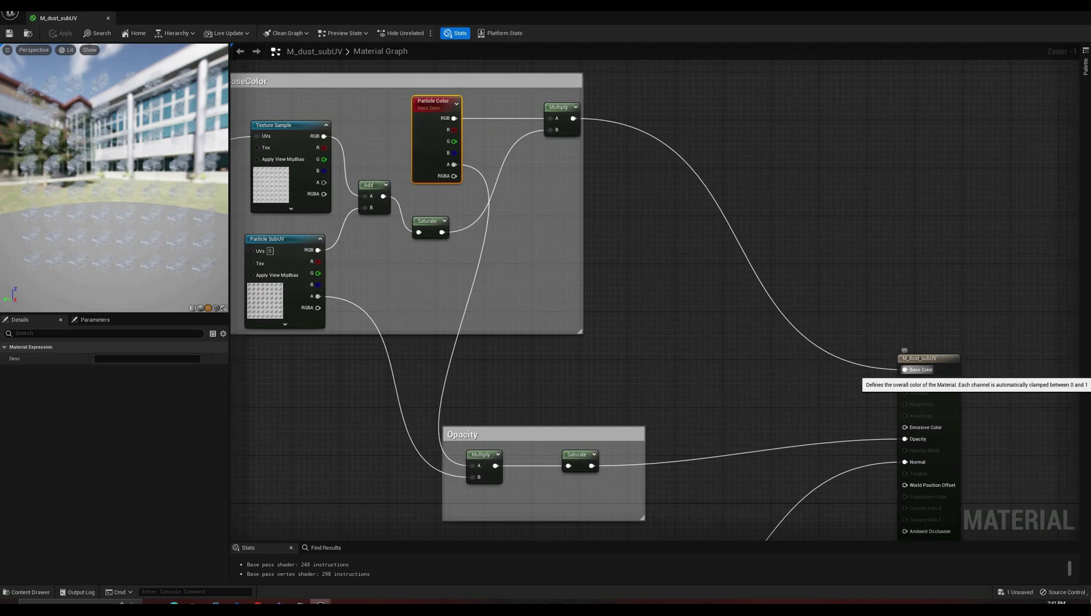
right_drag(881, 374, 838, 310)
right_drag(604, 301, 684, 332)
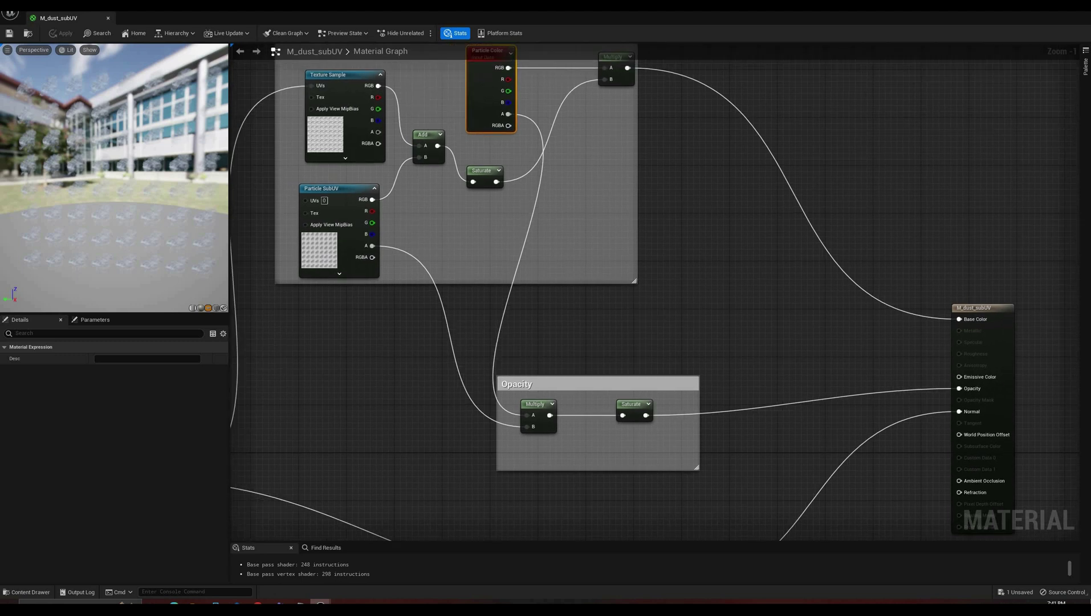
- Trace the Particle SubUV alpha through the Opacity group and the Normals texture into the material output node
right_drag(355, 339, 371, 354)
click(356, 204)
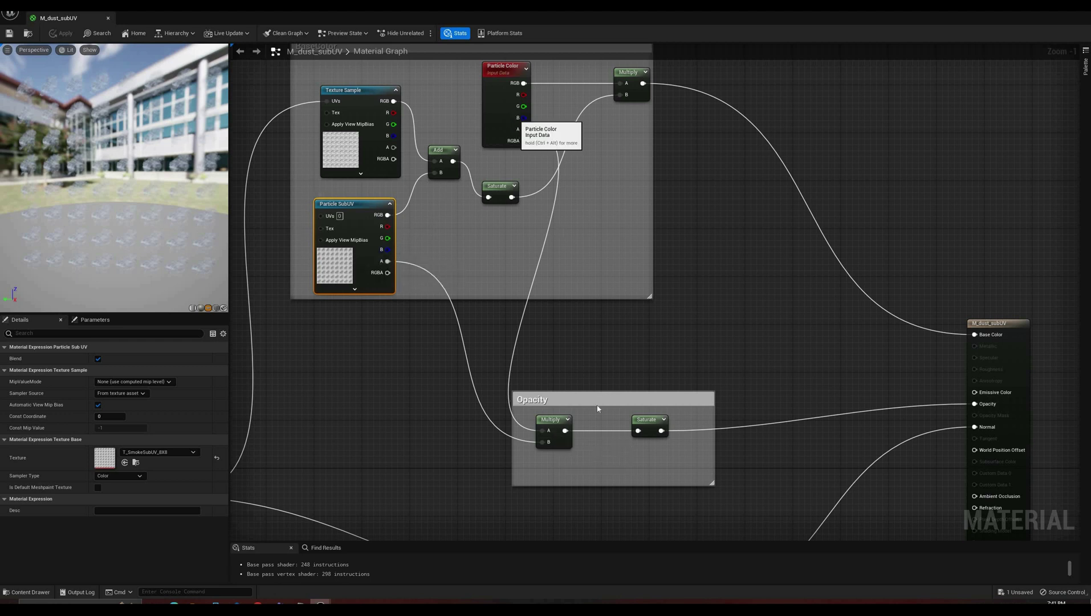
right_drag(663, 347, 559, 298)
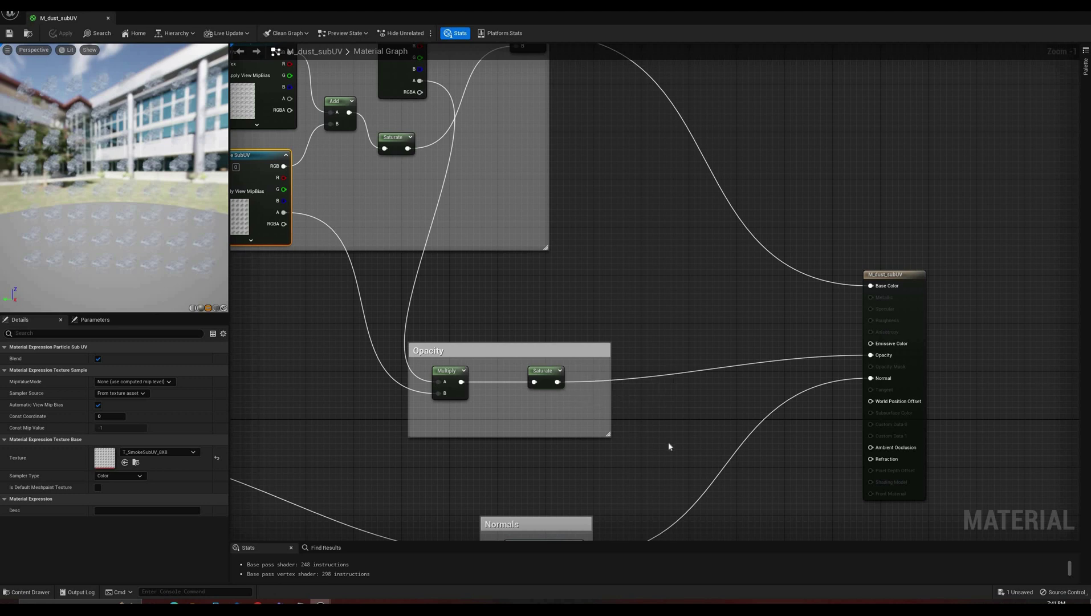
right_drag(668, 359, 655, 253)
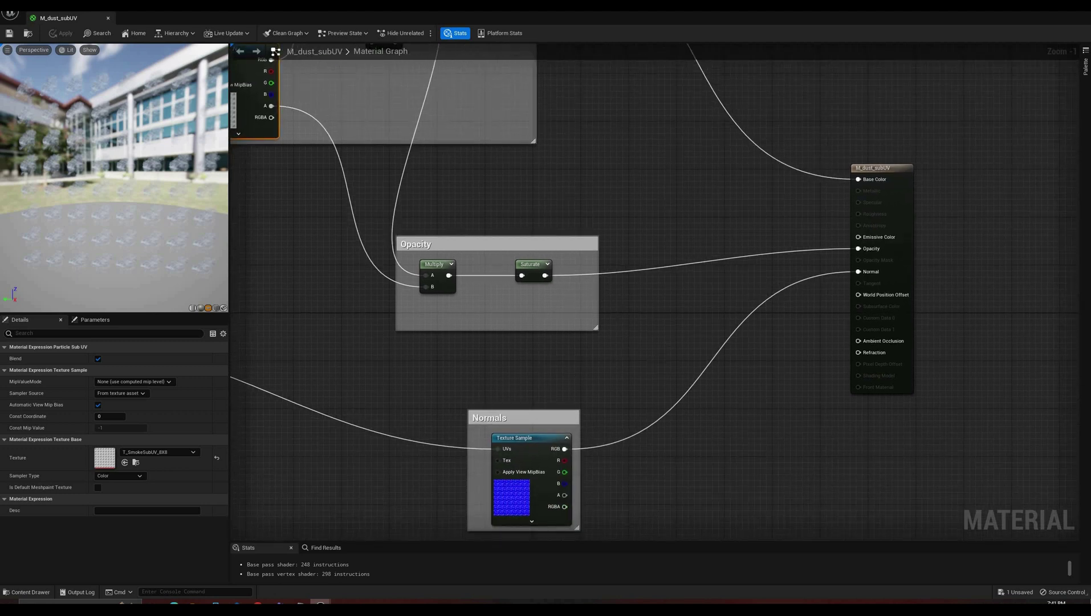
- Preview the Normals group's Texture Sample node on the material preview mesh, stopping the node preview when done
right_drag(456, 319, 609, 334)
right_drag(336, 338, 464, 317)
right_drag(589, 412, 430, 369)
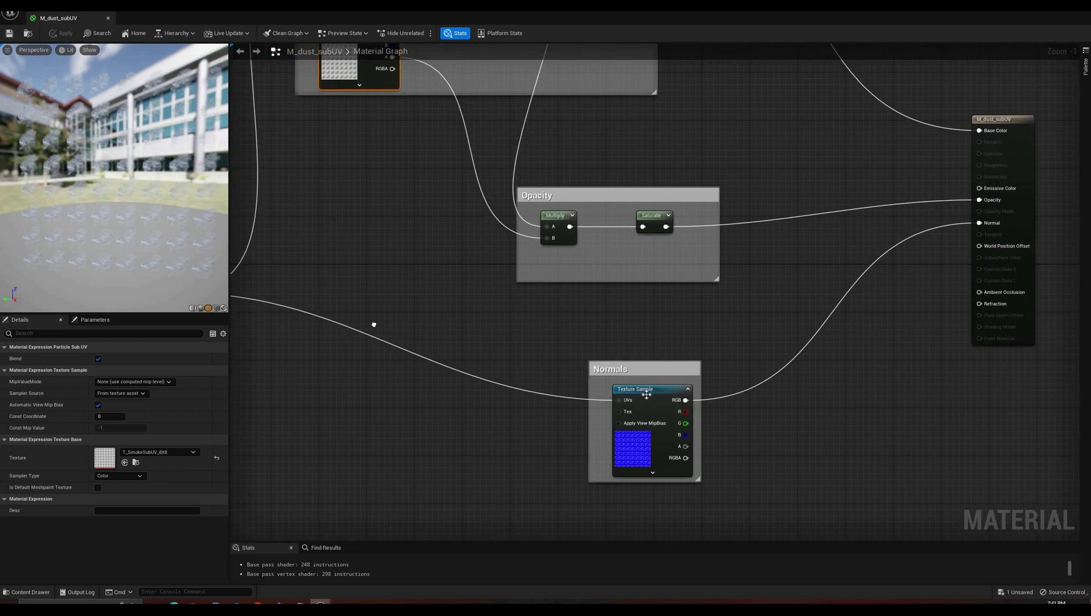
click(617, 460)
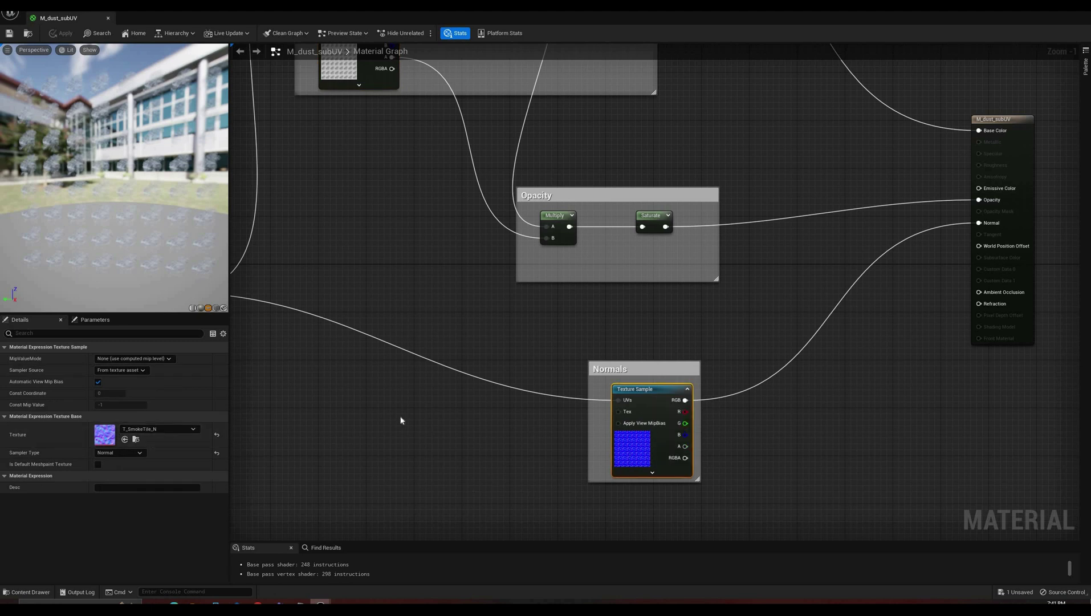
right_click(653, 395)
click(685, 438)
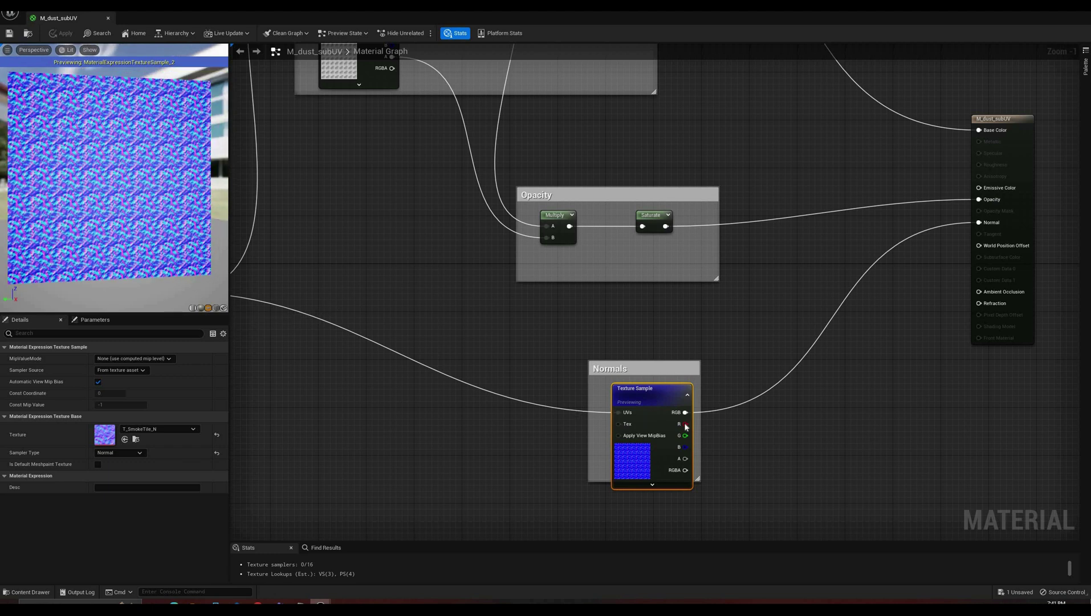
right_click(653, 396)
click(685, 441)
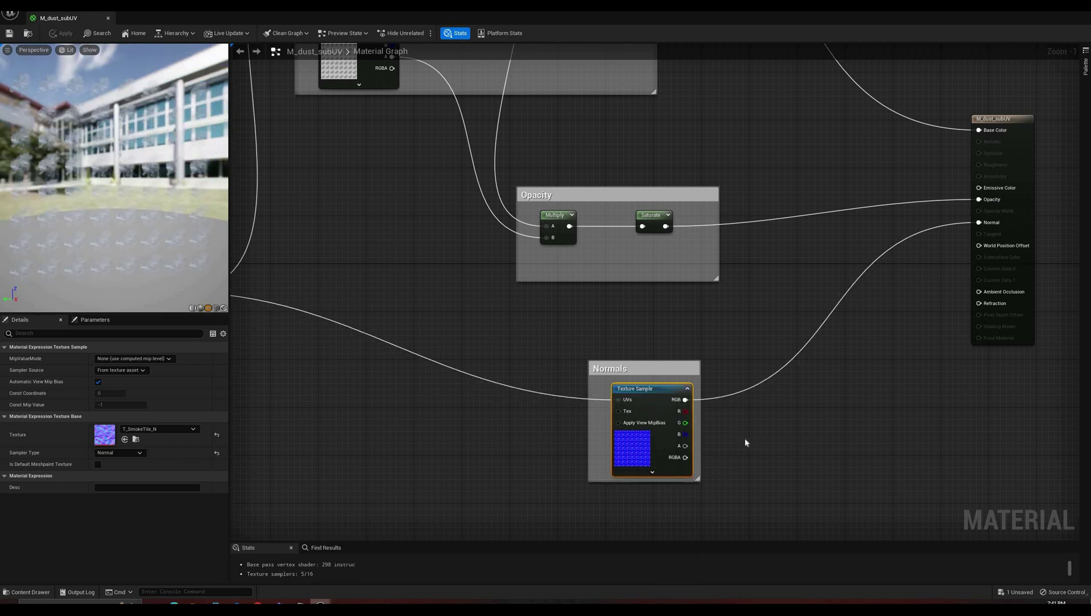
click(790, 412)
right_drag(790, 412, 641, 480)
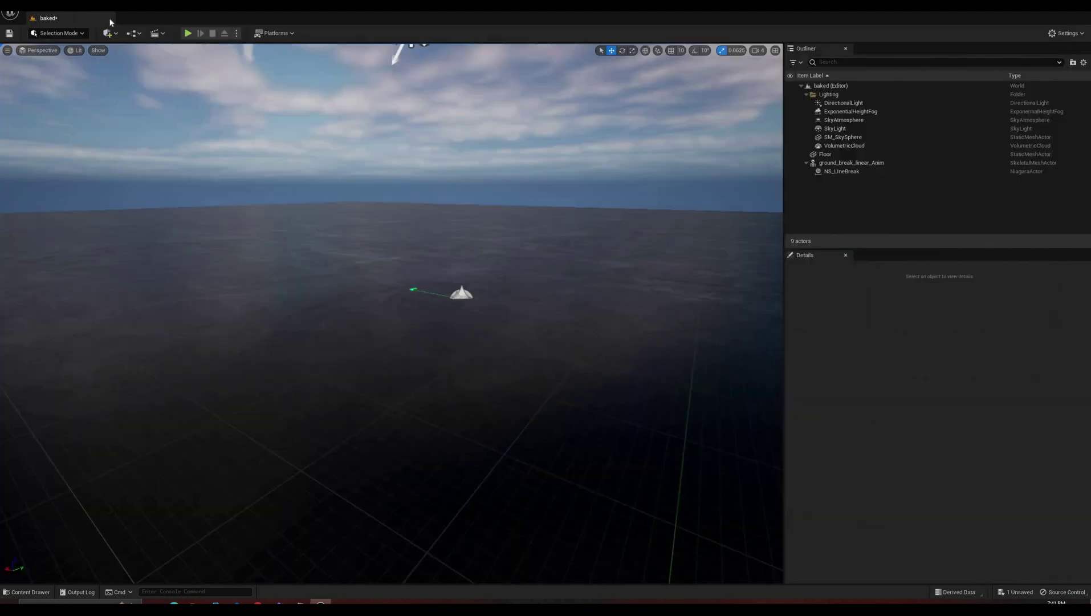
- Open the NS_LineBreak Niagara system from its actor in the baked level and select the Debris emitter
click(841, 171)
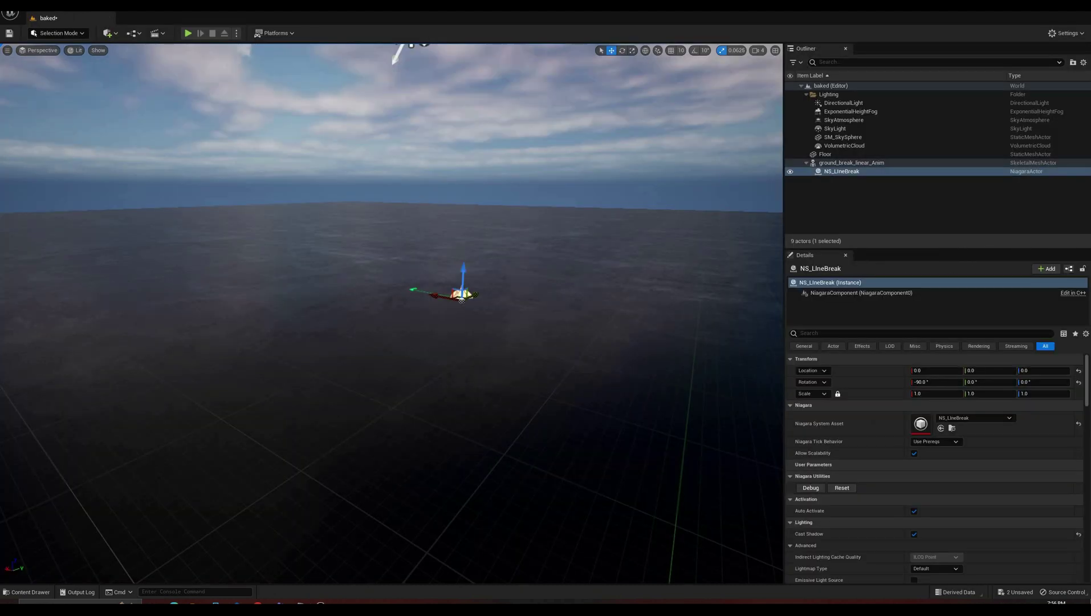
double_click(914, 425)
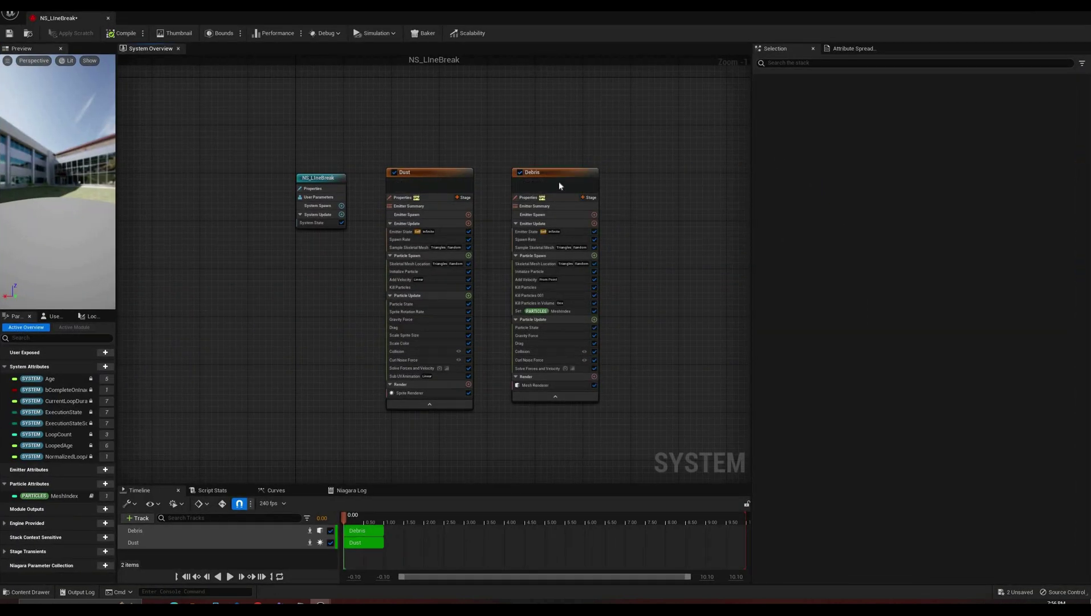
click(559, 190)
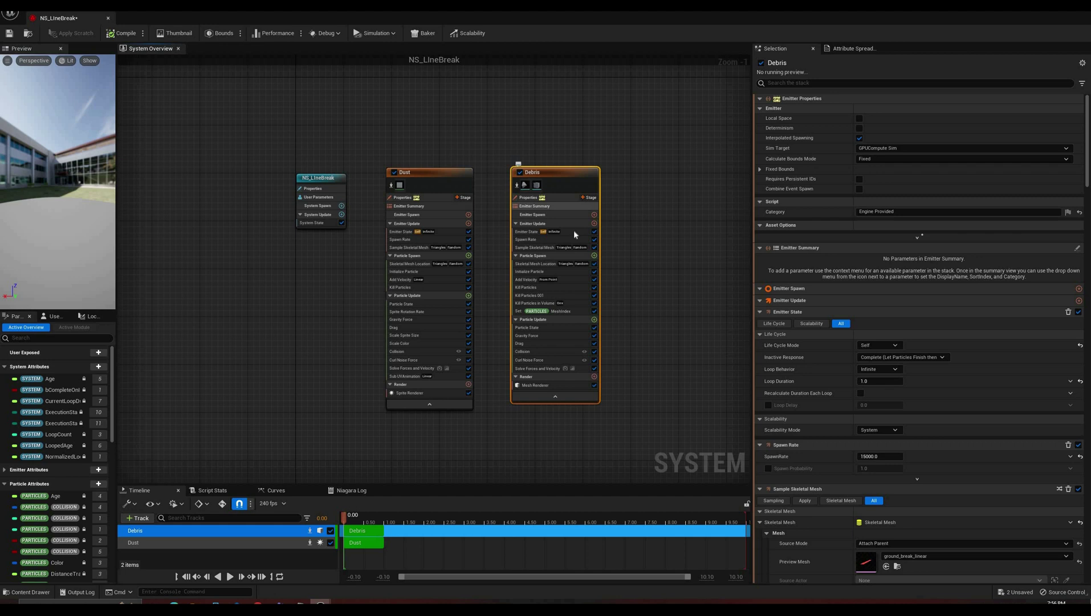
- Review the Debris emitter's Emitter State, Spawn Rate, Sample Skeletal Mesh and Skeletal Mesh Location modules
click(574, 231)
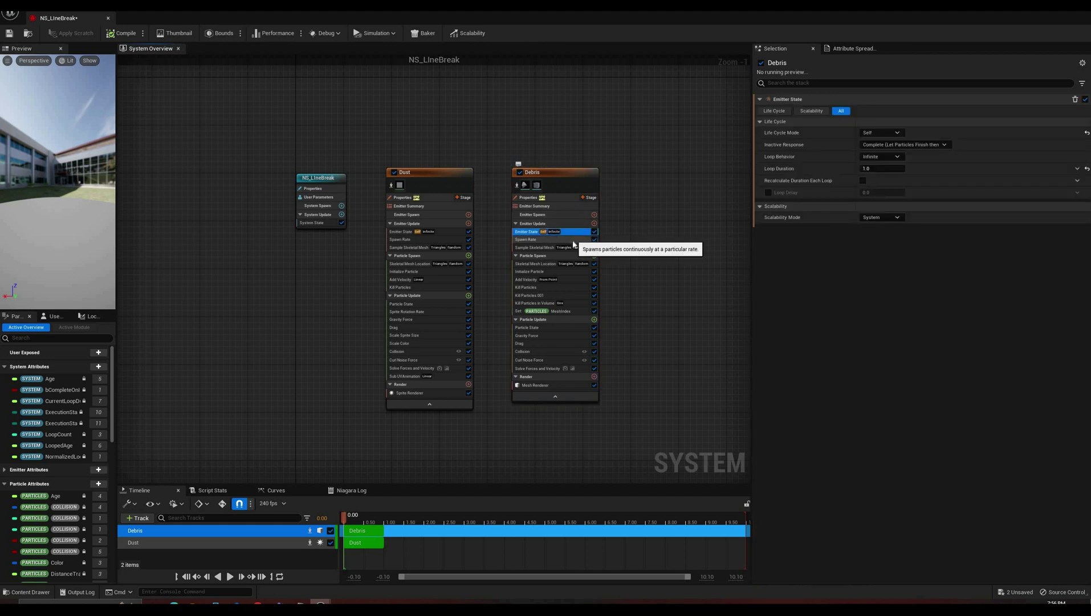
click(565, 238)
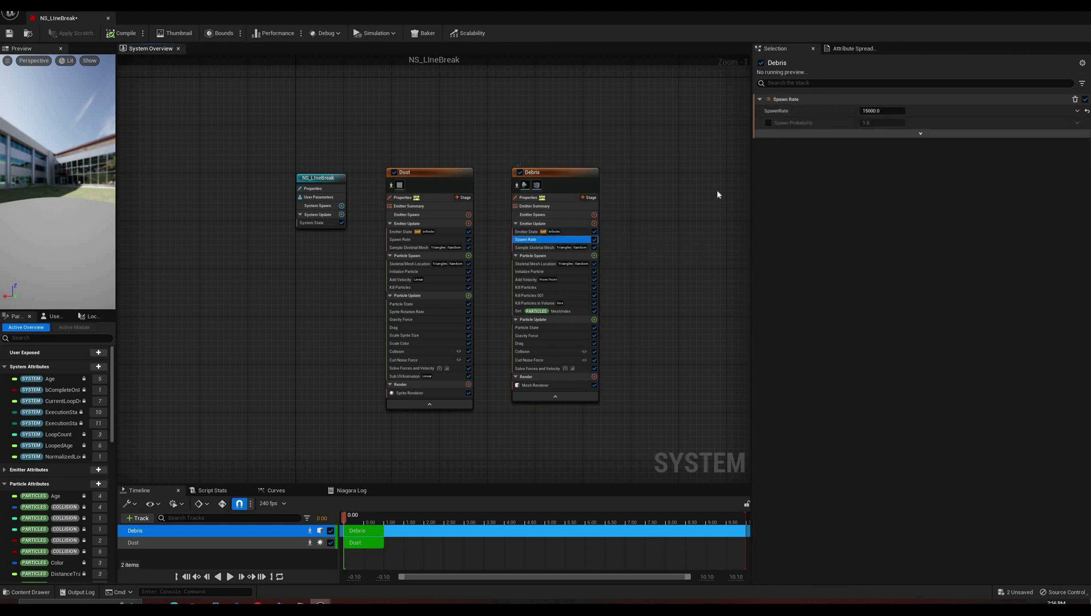
click(543, 248)
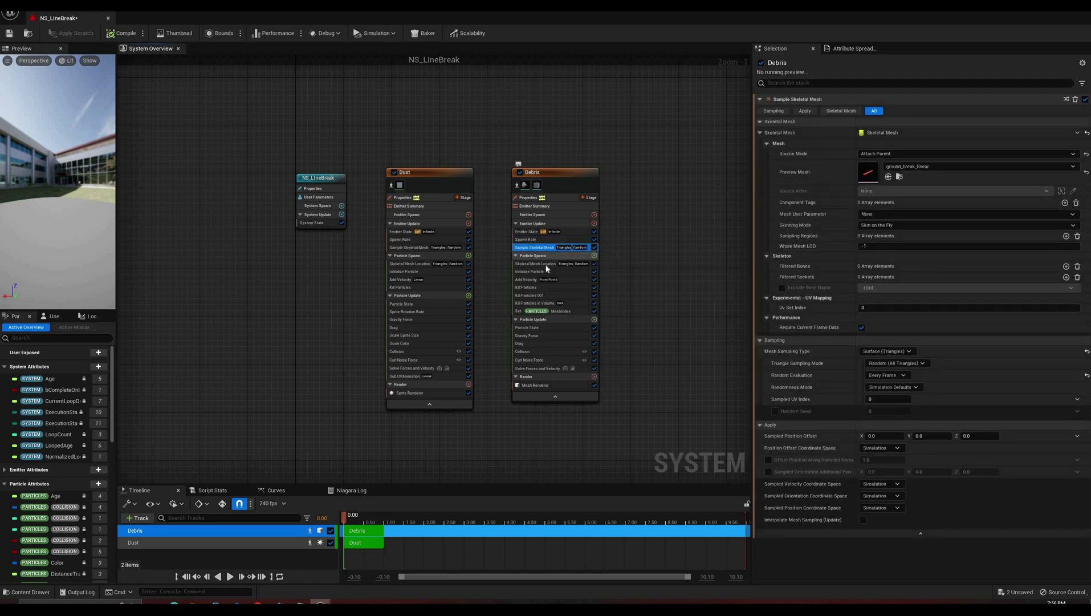
click(555, 264)
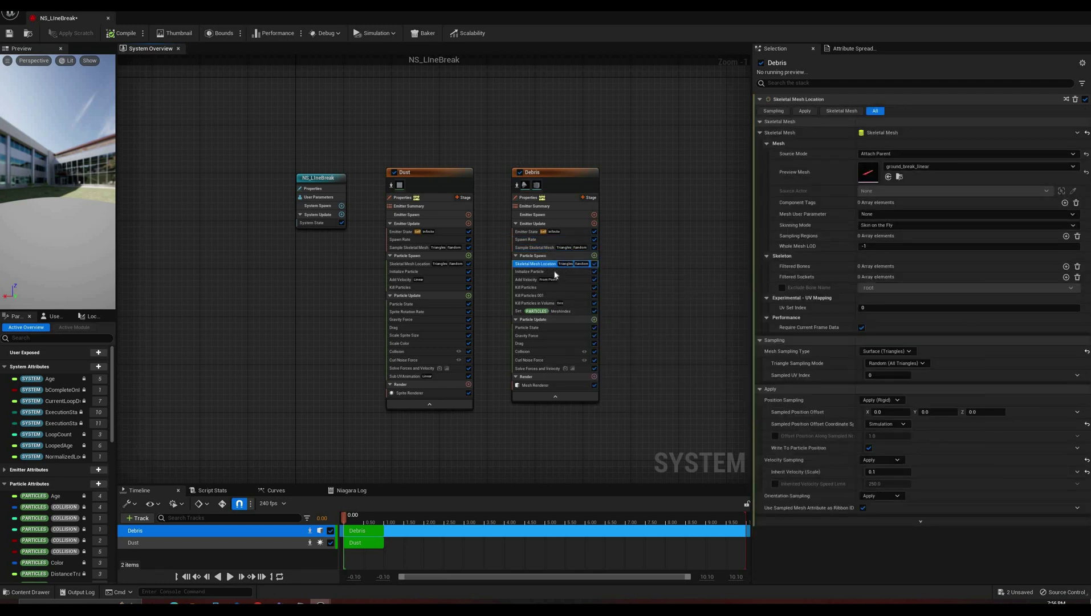
- Inspect the Debris emitter's Add Velocity, Kill Particles, Kill Particles 001 and Kill Particles in Volume settings
click(566, 279)
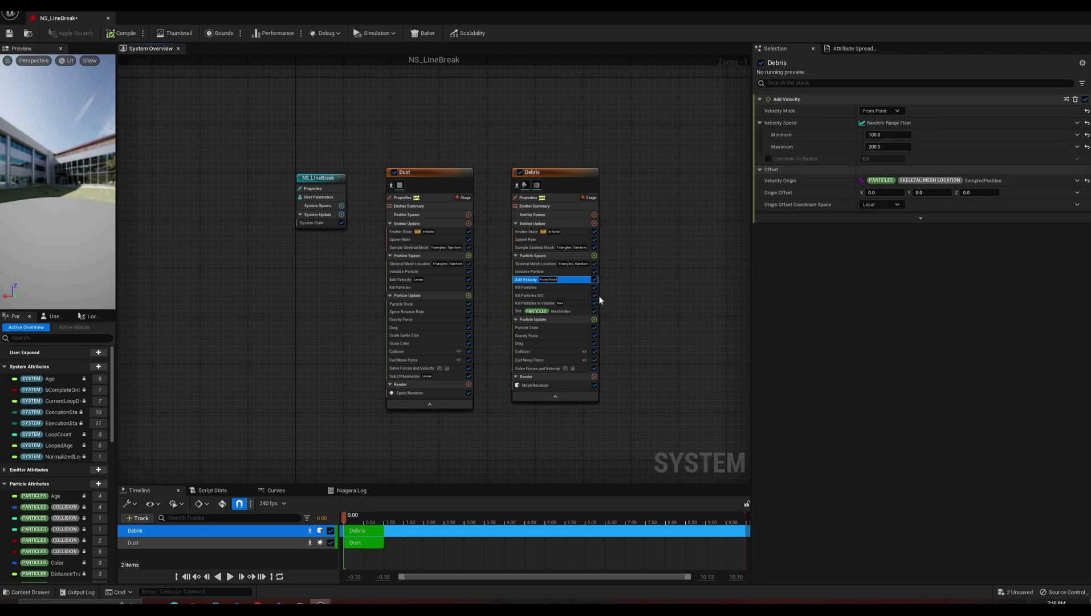
scroll(593, 292, up, 1)
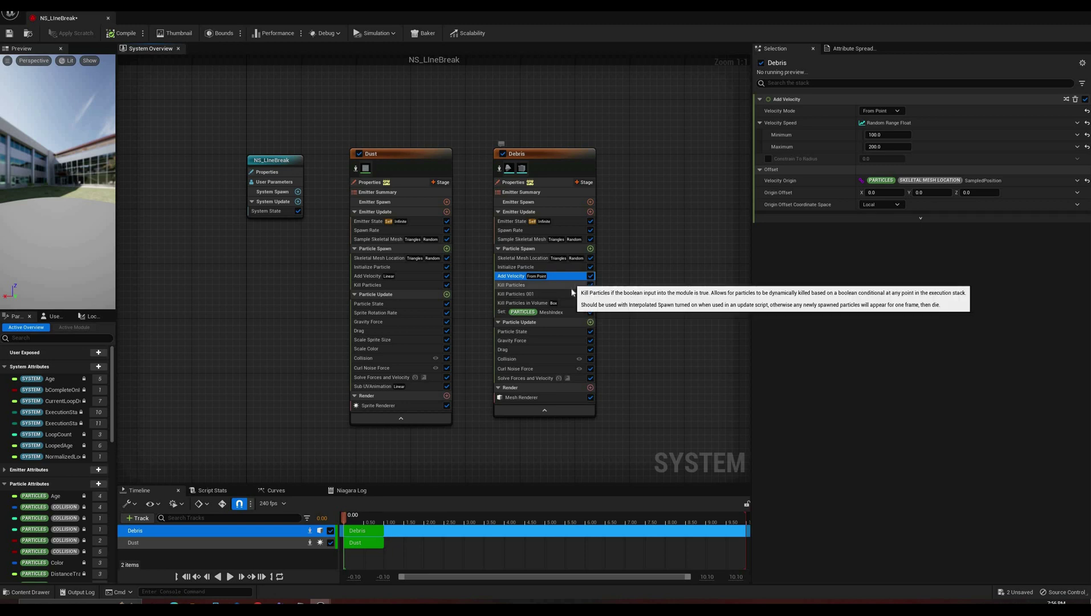
click(572, 285)
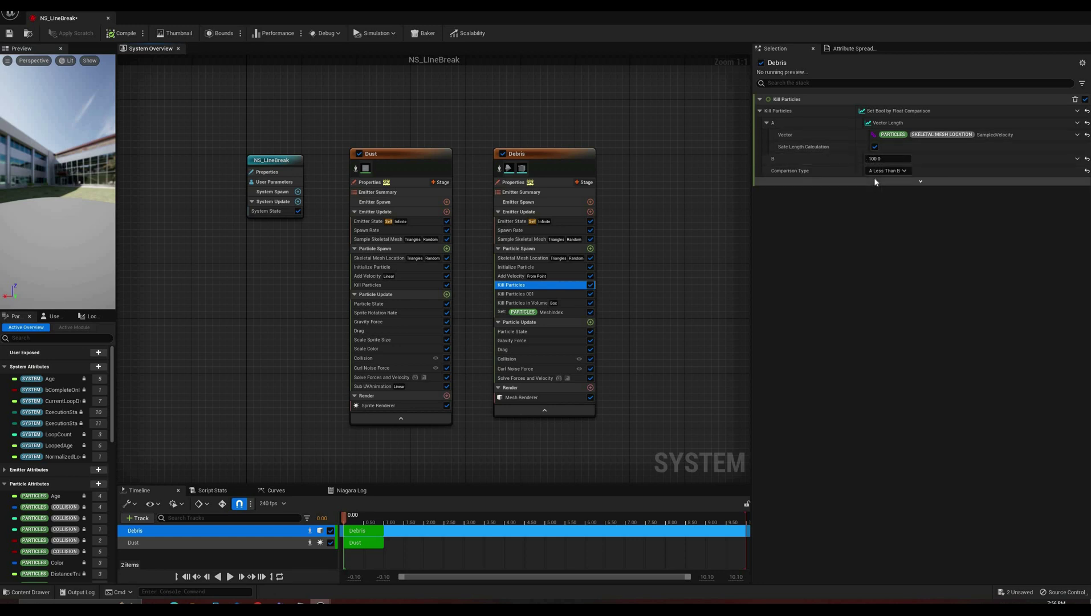
click(570, 293)
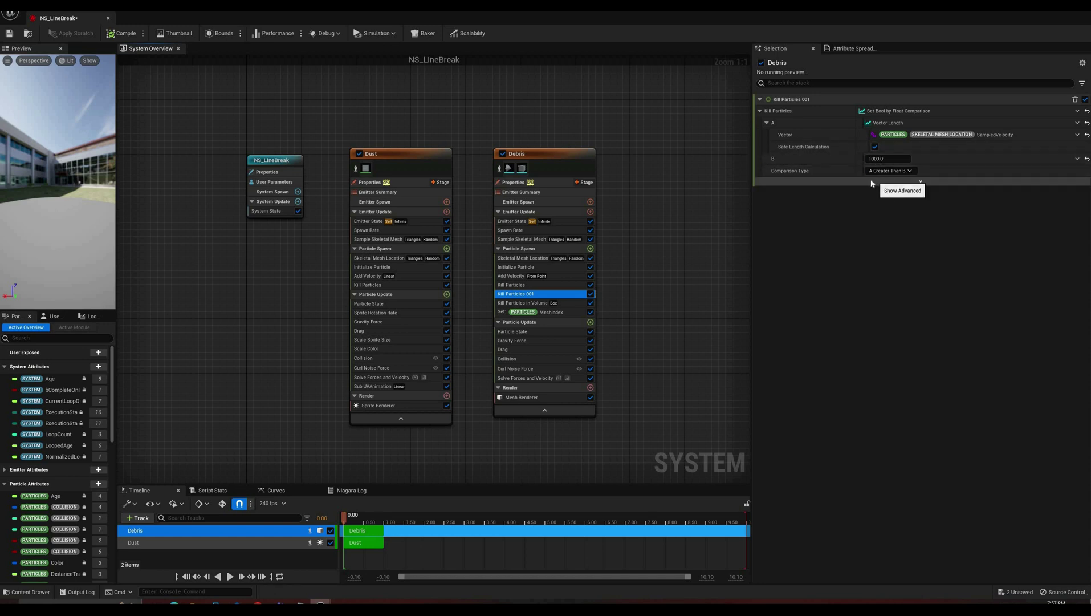
click(562, 304)
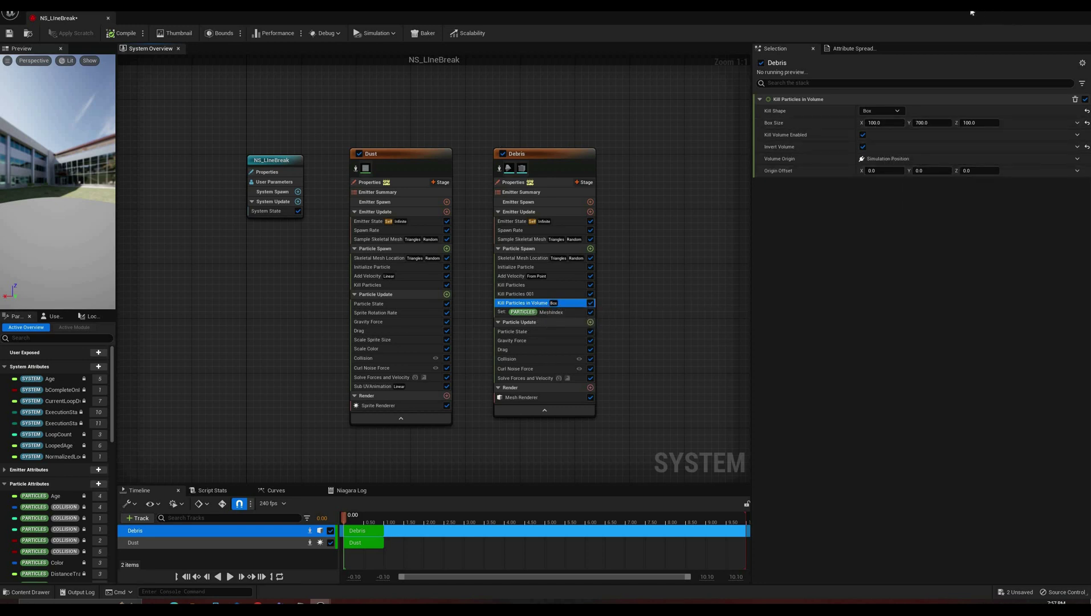
- Compare the kill volume's box size with ground_break_linear_Anim in the level, restoring the full-size Niagara editor when done
drag(705, 144, 704, 118)
drag(744, 174, 826, 218)
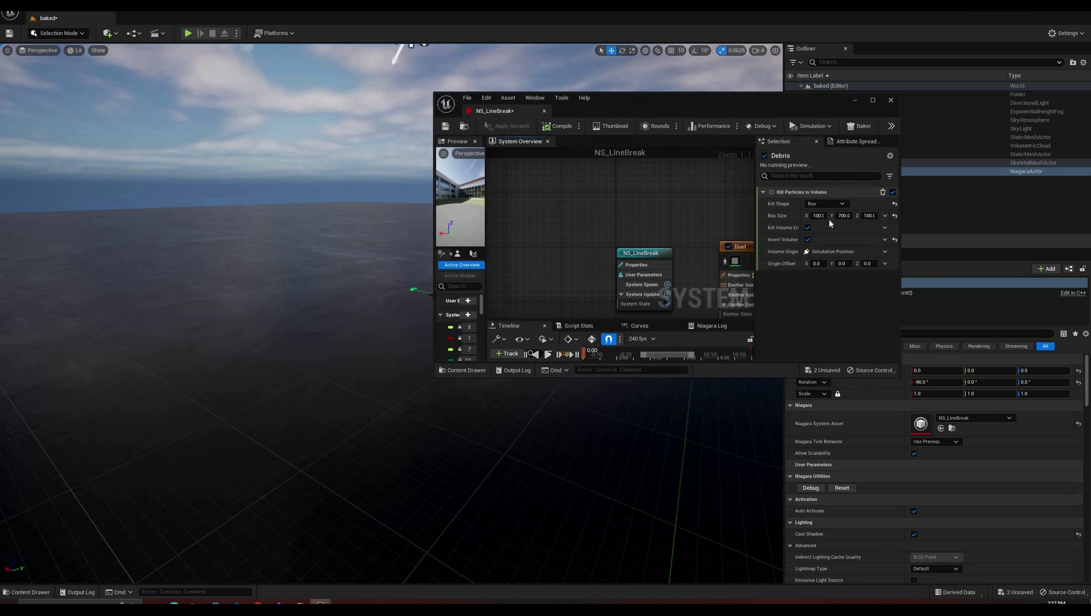
click(840, 162)
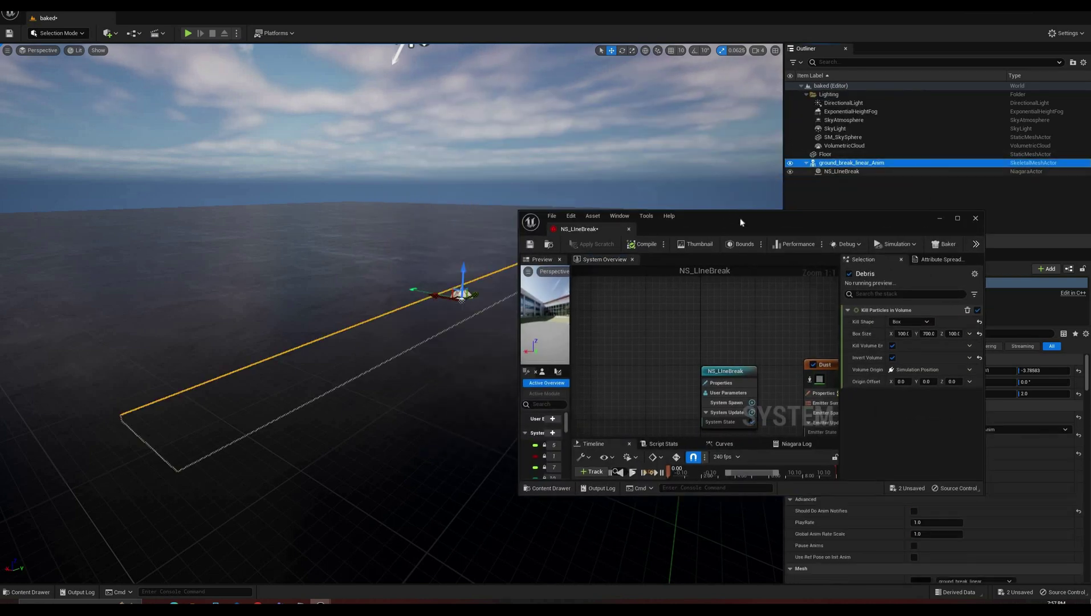
drag(741, 219, 844, 154)
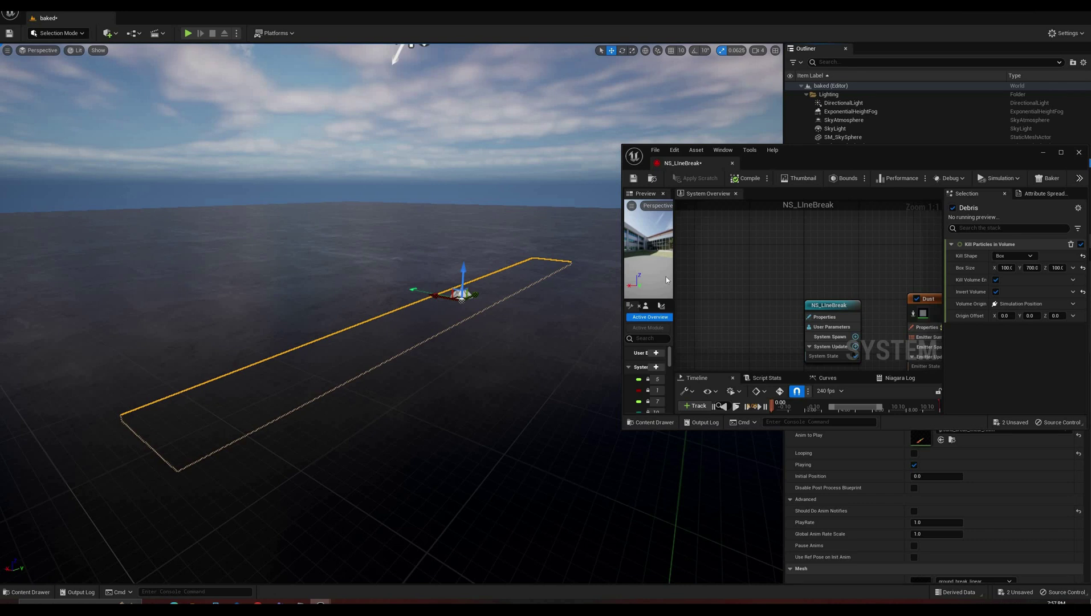
double_click(845, 152)
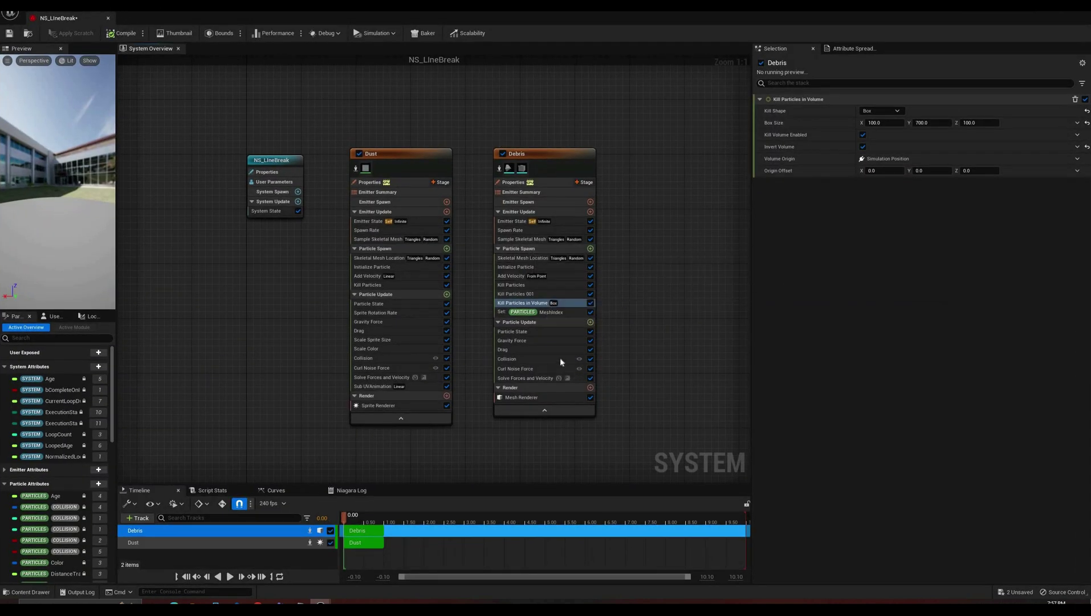
- Review the Debris emitter's MeshIndex, Collision and Curl Noise Force modules, and match the MeshIndex range to the Mesh Renderer's mesh list
click(568, 312)
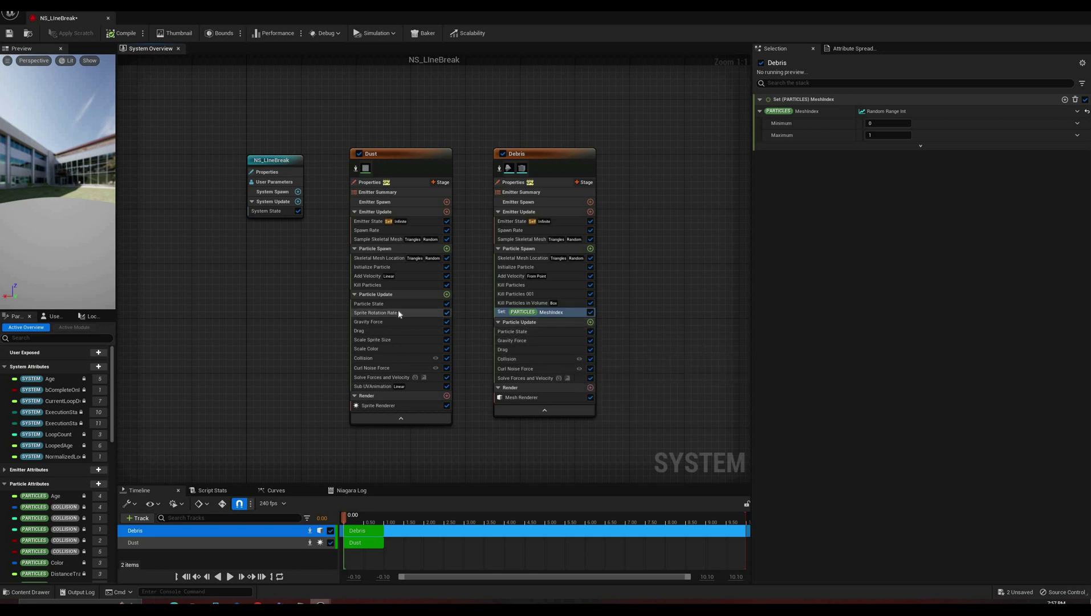
click(548, 358)
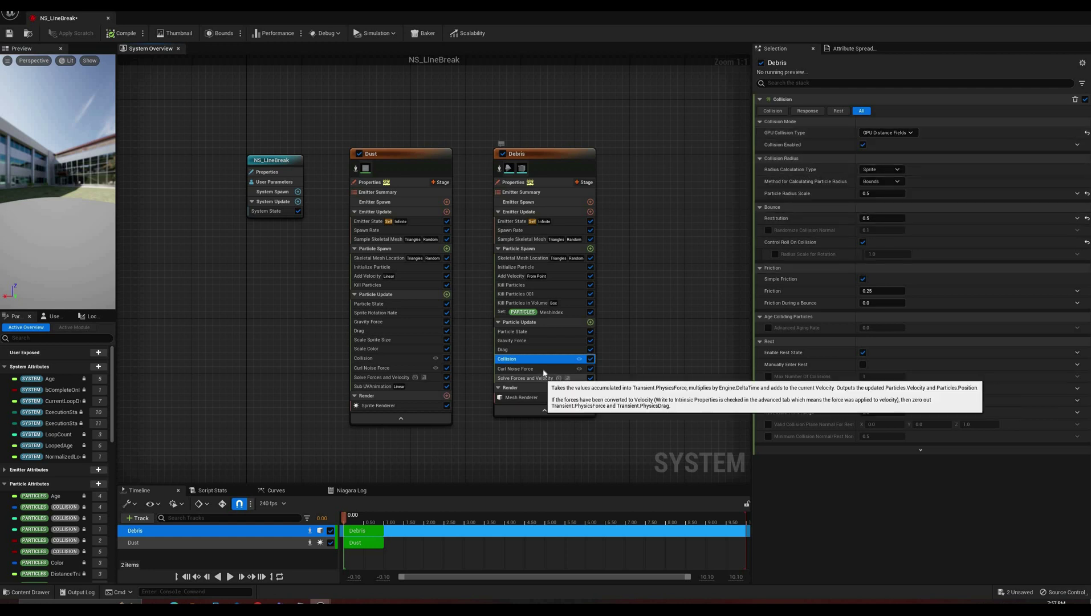
click(524, 368)
click(525, 378)
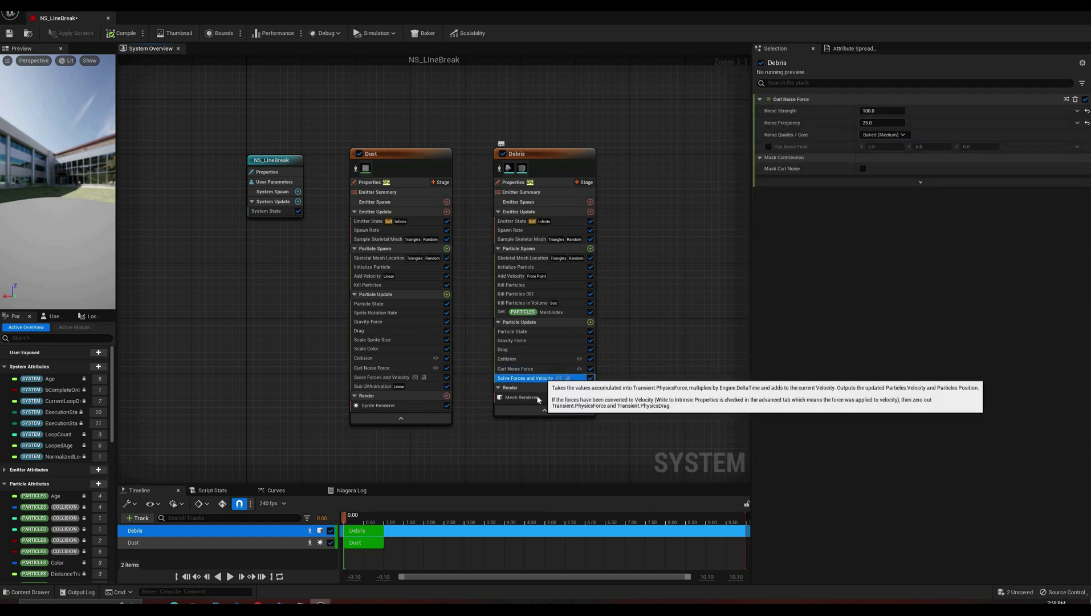
click(536, 396)
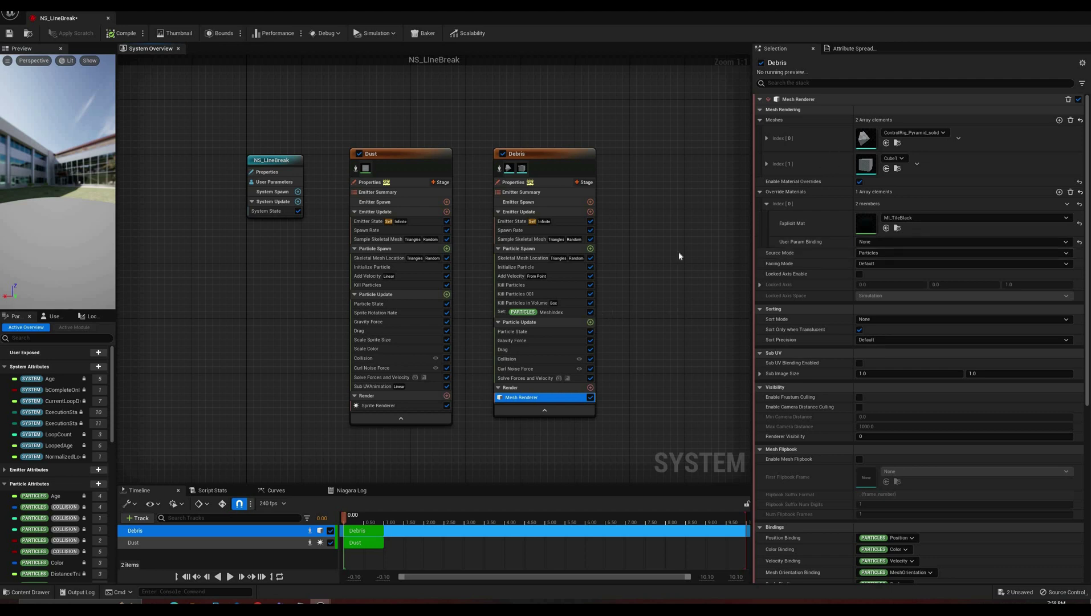
click(556, 312)
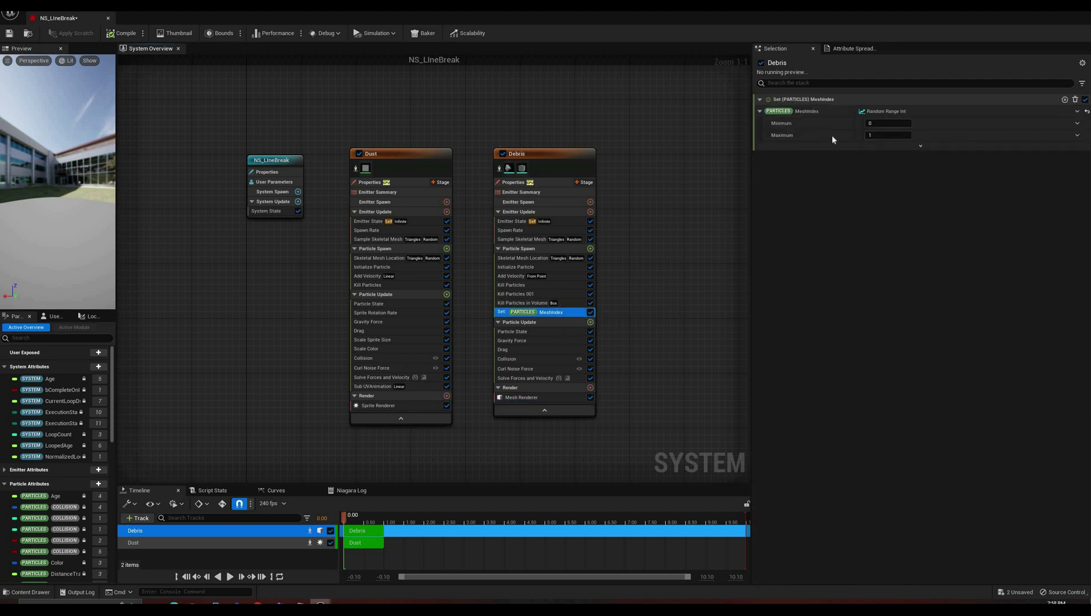
click(534, 396)
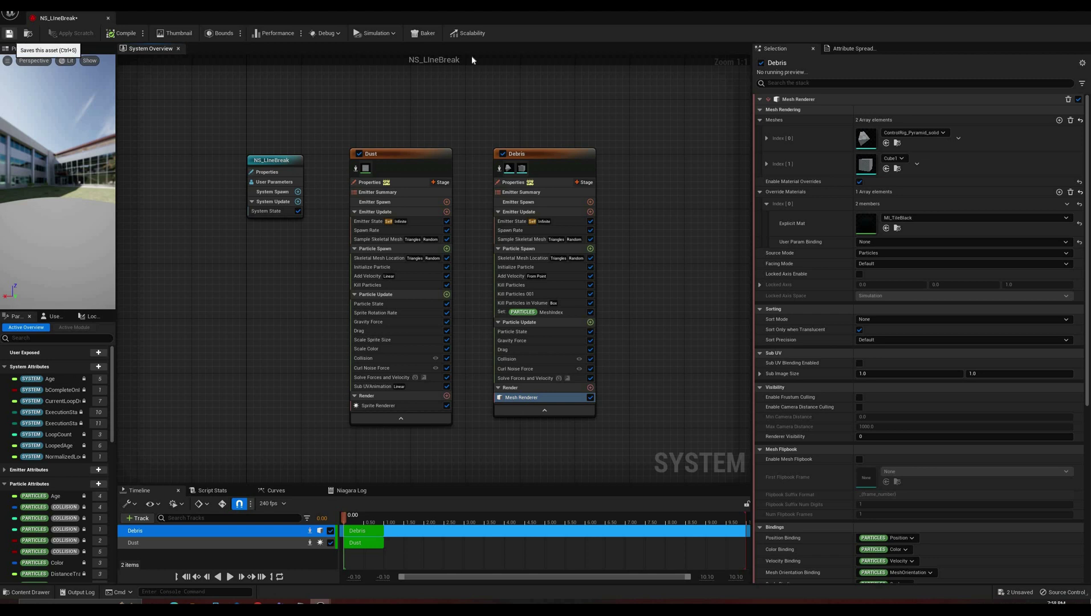
- Save the NS_LineBreak system, play the baked level, pause the simulation mid-break and eject from the player
click(9, 33)
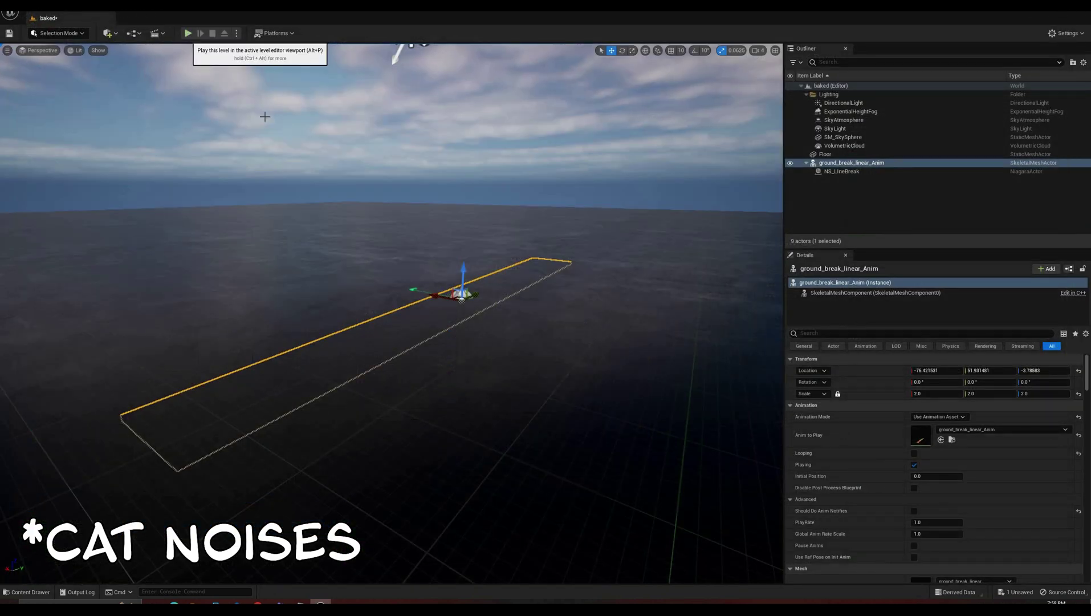
click(188, 34)
click(188, 33)
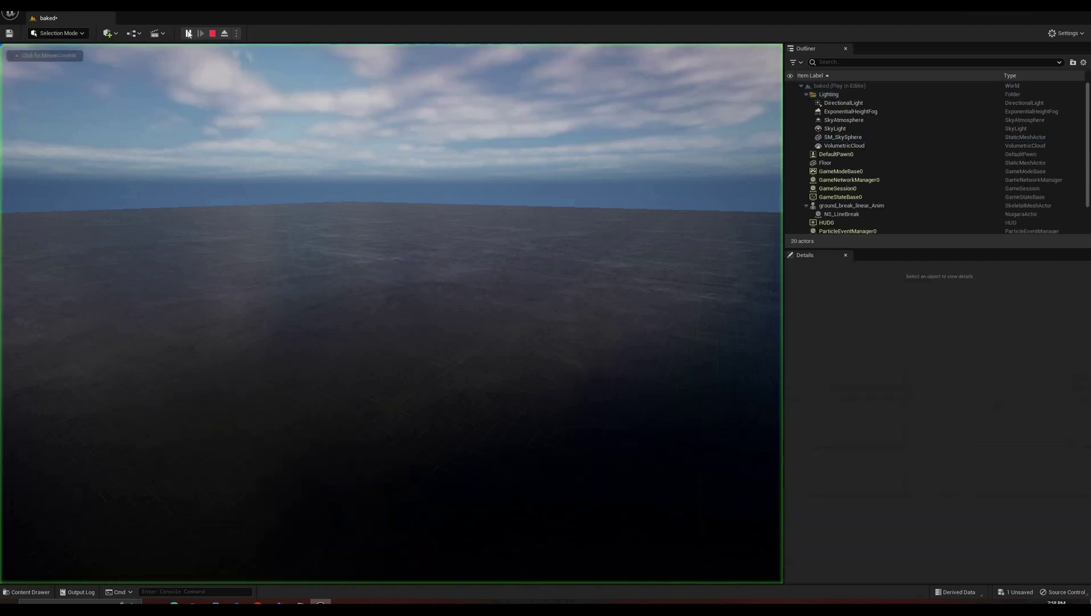
key(F8)
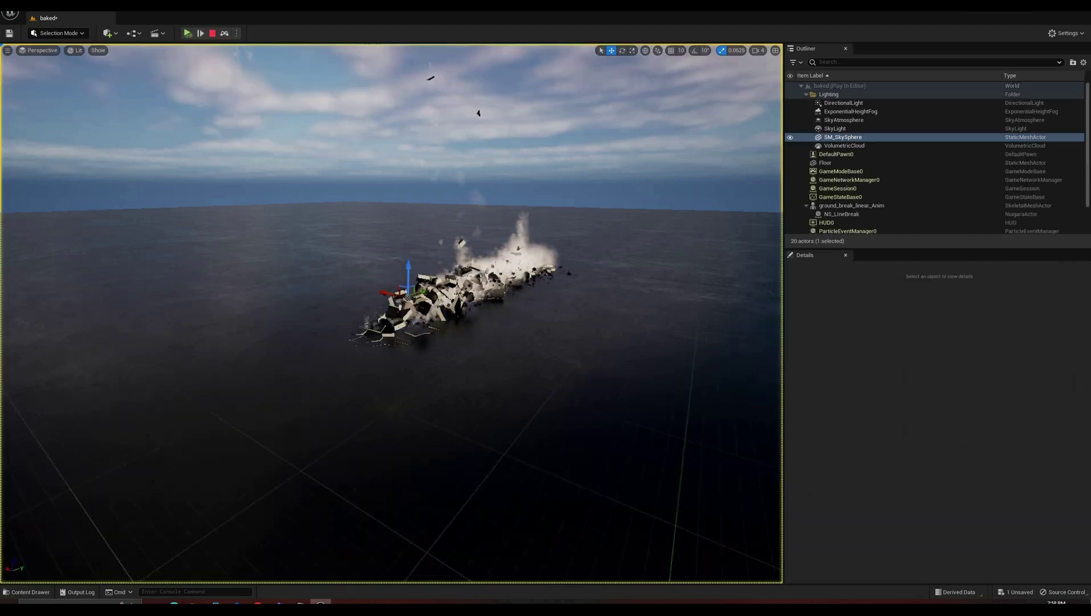
- Examine the paused ground break's rock debris and dust up close and from a distance
key(a)
right_drag(342, 188, 437, 165)
key(w)
key(a)
key(w)
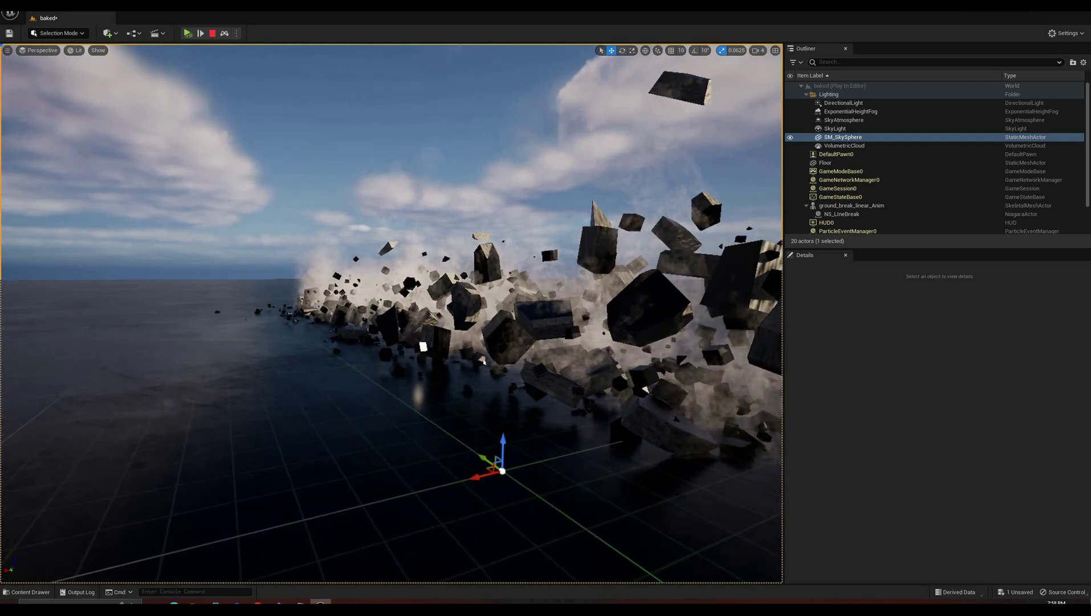
key(w)
right_drag(453, 181, 572, 148)
key(w)
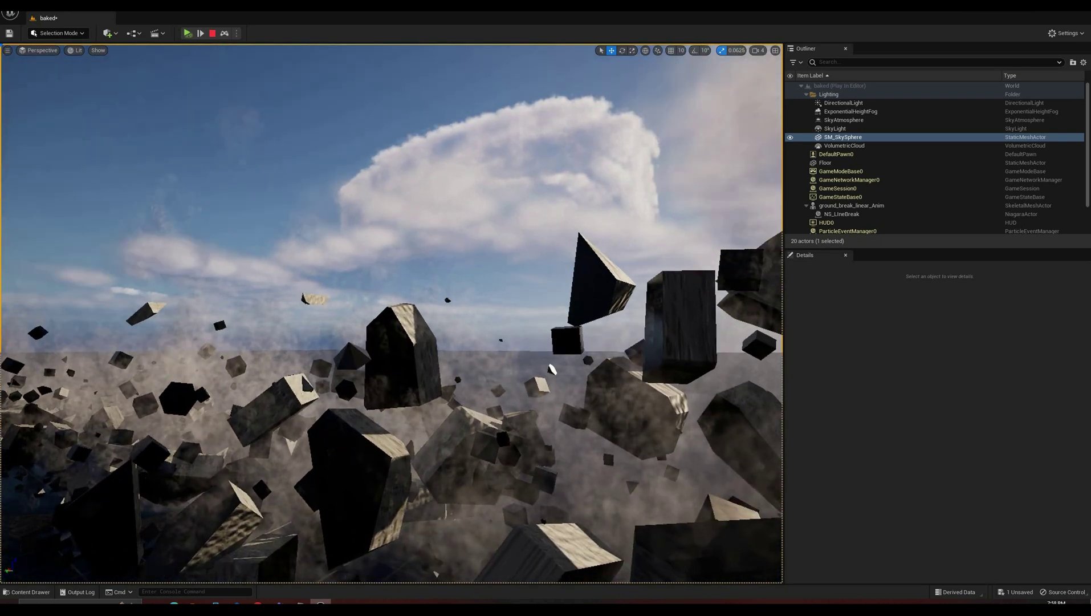
key(s)
right_drag(572, 148, 462, 245)
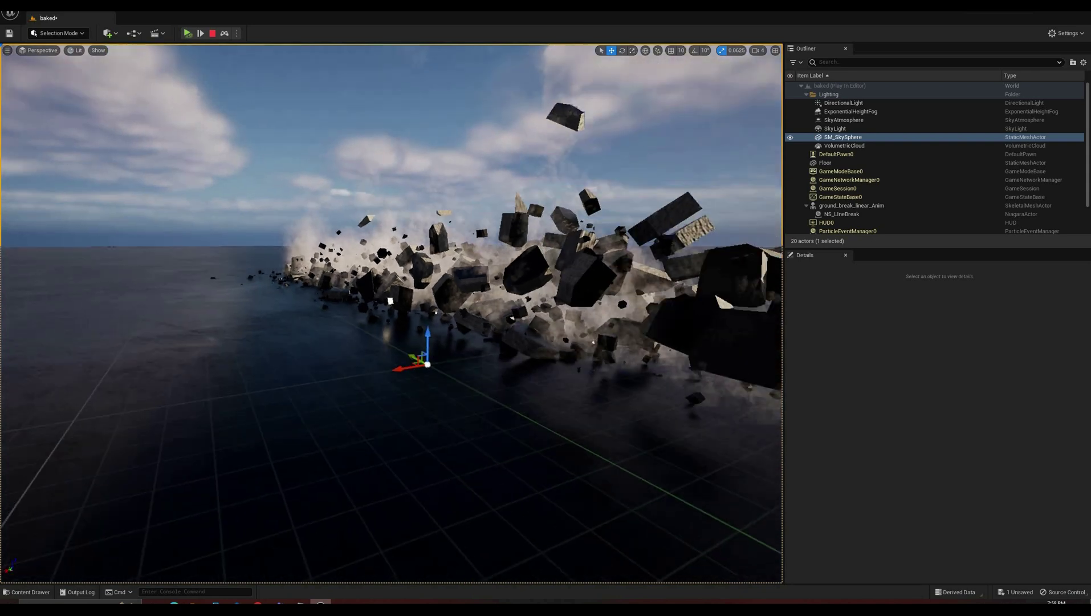
right_drag(452, 173, 452, 171)
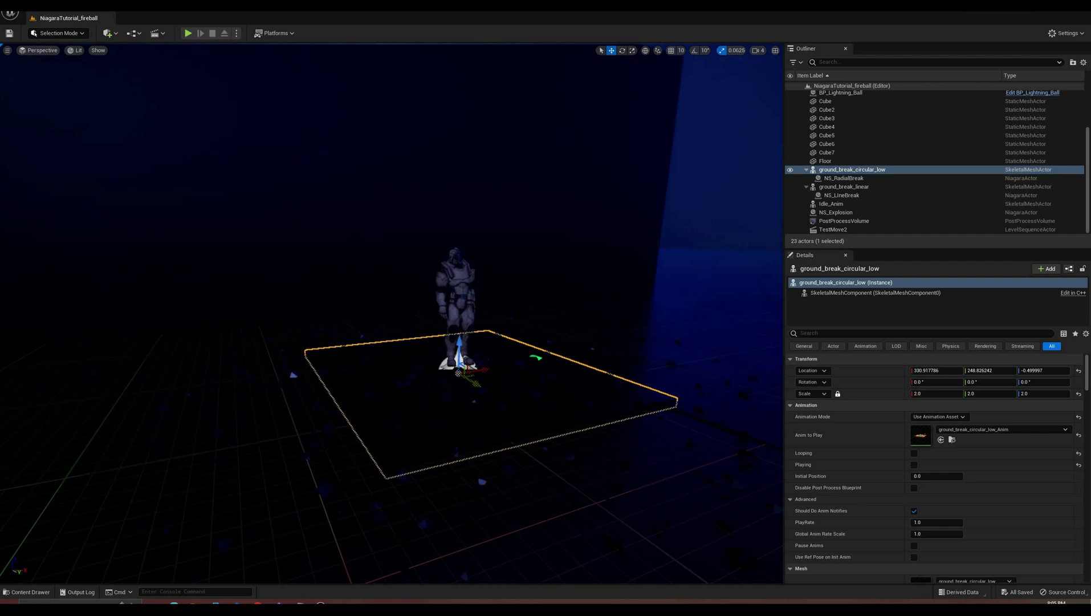
- Select ground_break_circular_low beneath the character, move it upward in the level and undo the move
click(266, 402)
mouse_move(266, 402)
right_down()
mouse_move(479, 399)
mouse_move(266, 402)
right_up()
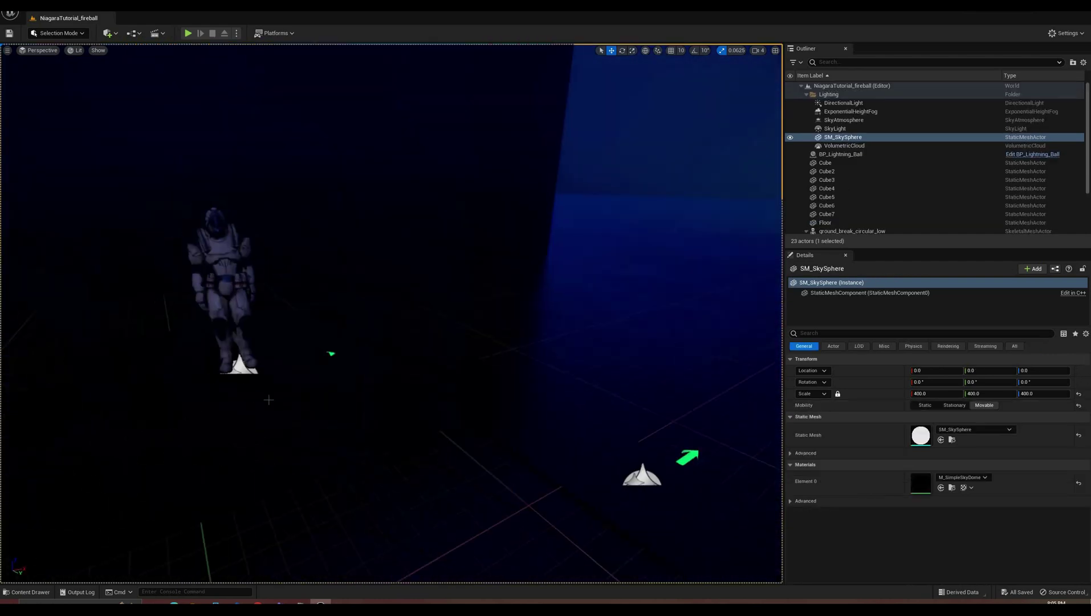
click(365, 394)
mouse_move(365, 393)
right_down()
mouse_move(456, 365)
mouse_move(467, 342)
mouse_move(349, 401)
right_up()
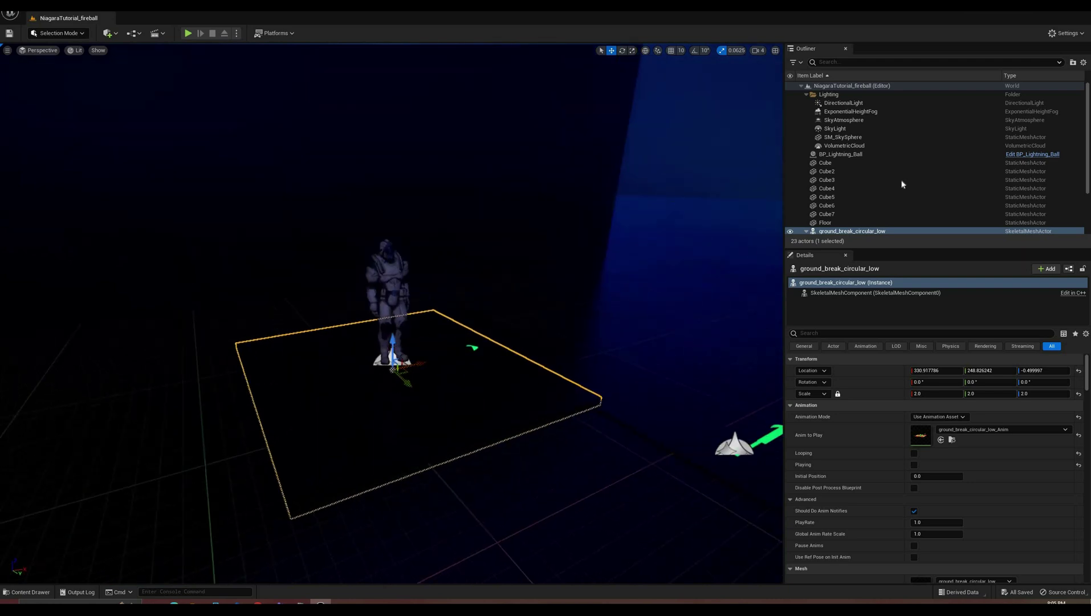
scroll(935, 171, down, 3)
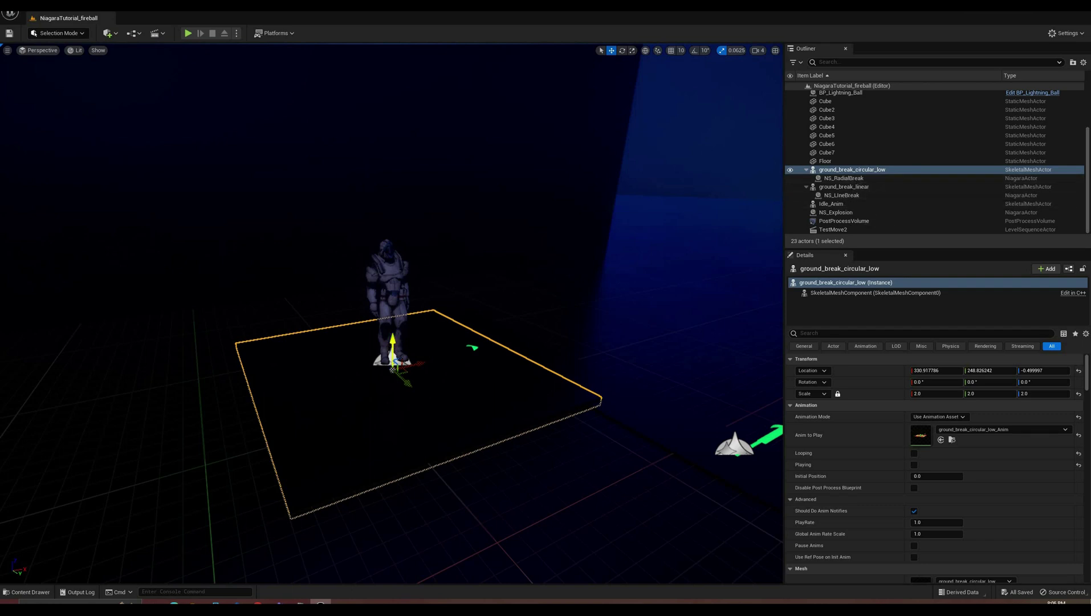
drag(392, 346, 404, 322)
key(ctrl+z)
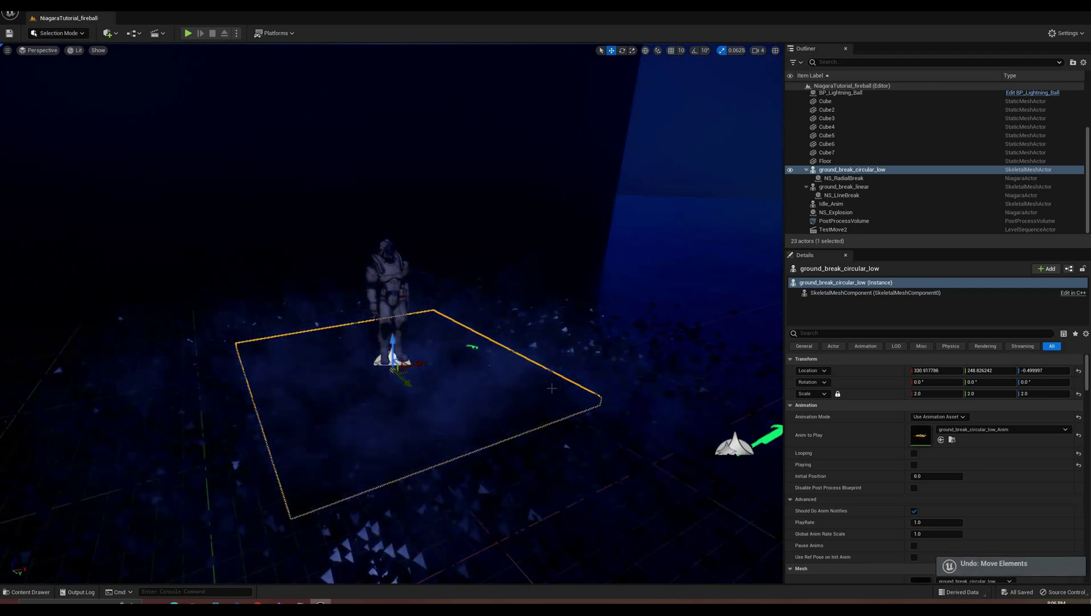
- Play the NiagaraTutorial_fireball level, pause it while the lightning ball breaks the ground, and eject from the player
right_drag(405, 323, 667, 183)
click(308, 58)
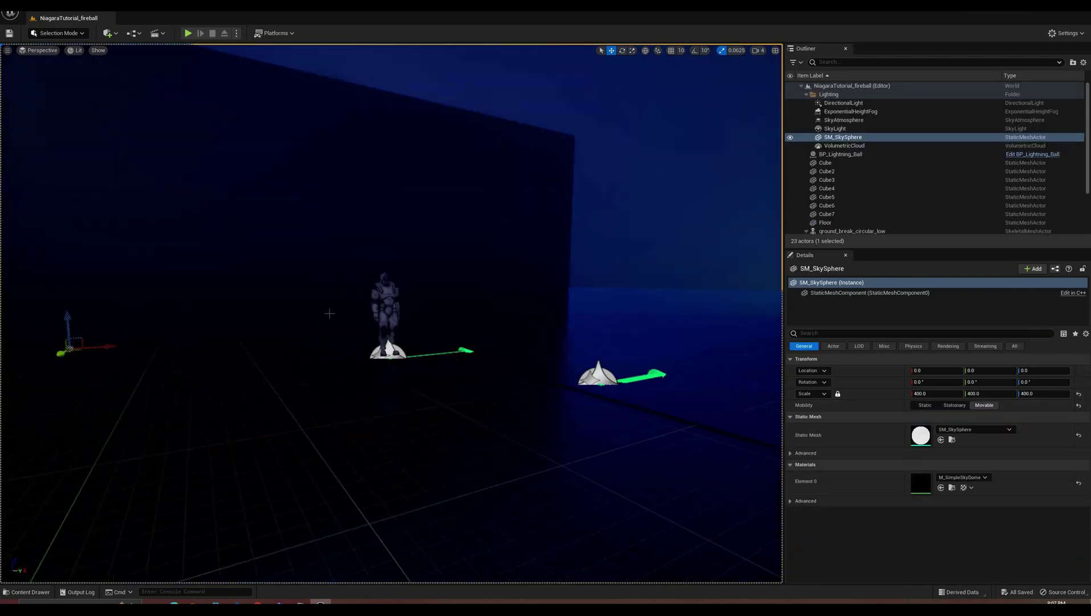
click(330, 313)
click(661, 172)
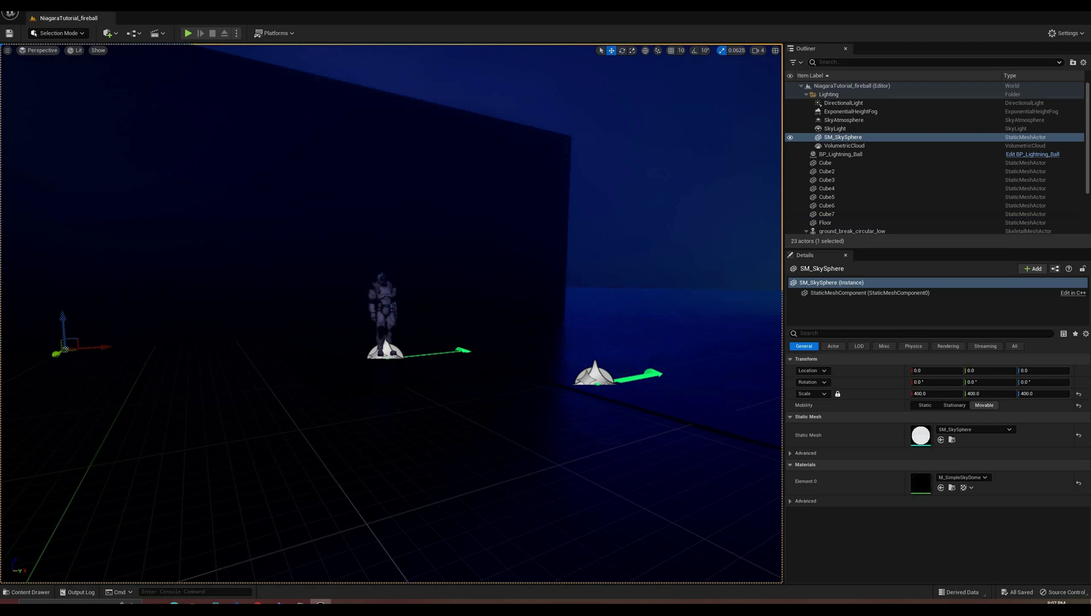
right_drag(392, 309, 502, 309)
click(188, 33)
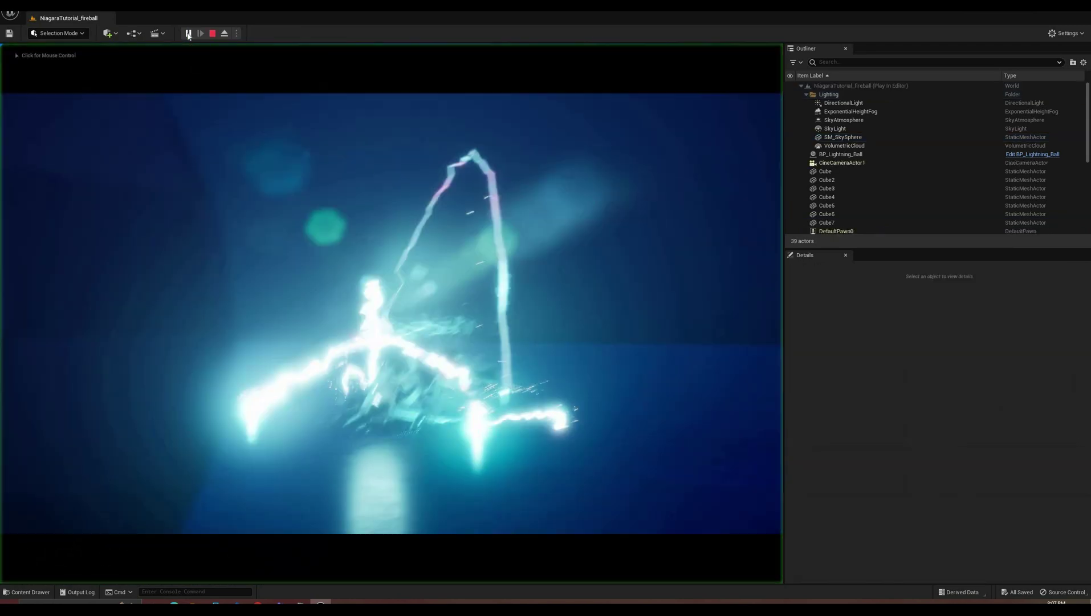
click(225, 34)
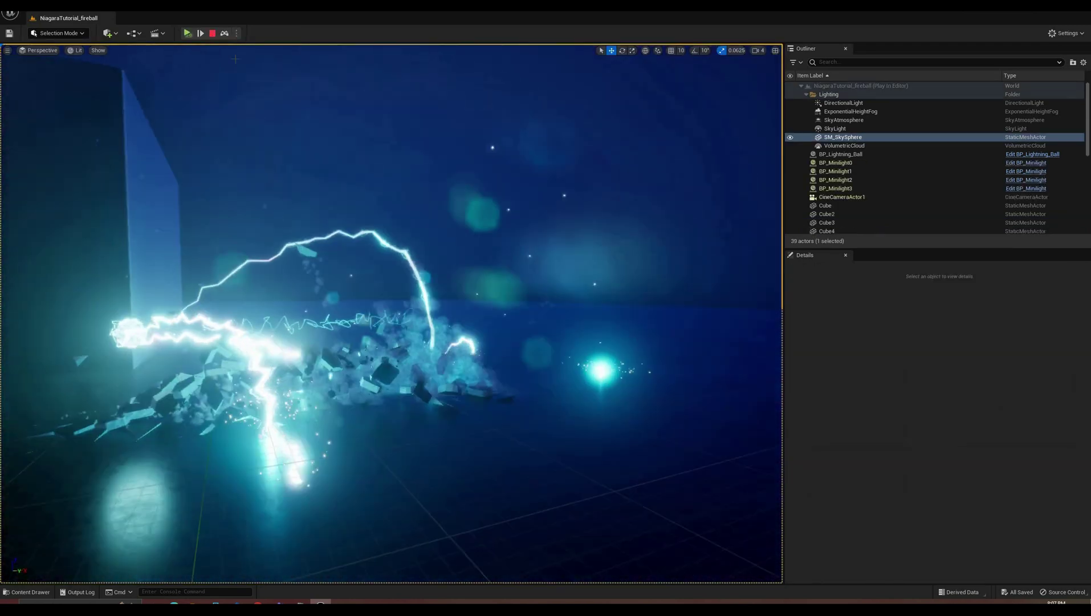
- Examine the lightning arcs, dust and lights at the impact points close up and from a distance, and stop the simulation
right_drag(235, 59, 171, 59)
click(200, 34)
key(w)
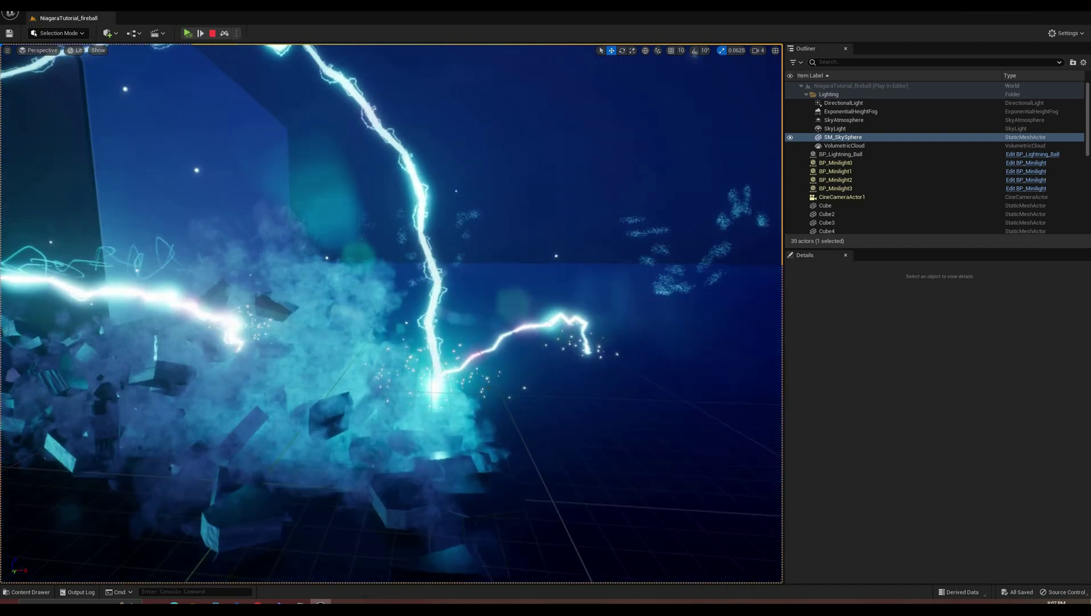
key(s)
key(d)
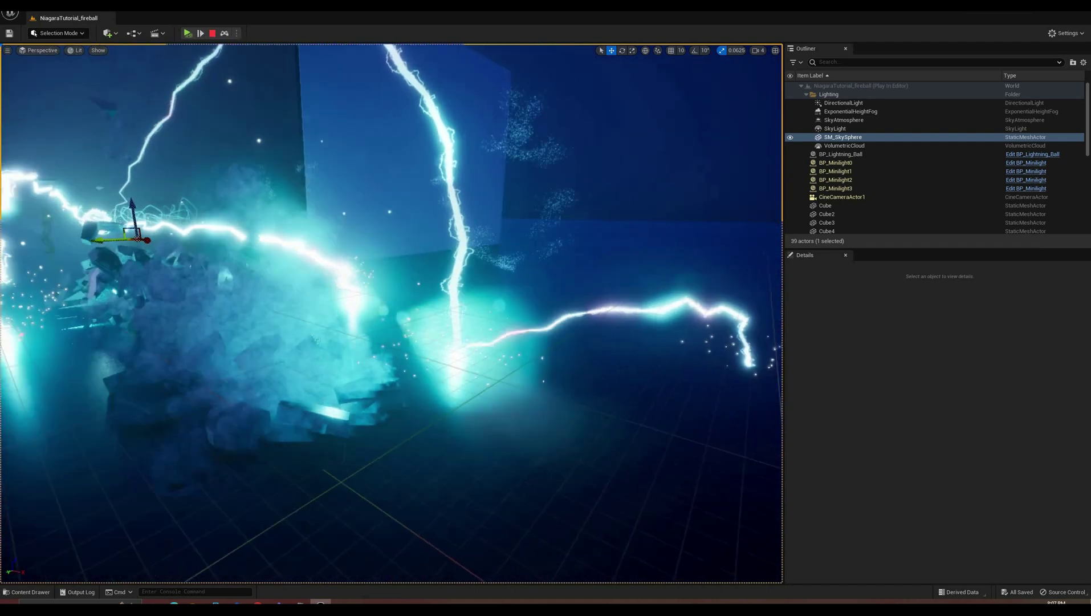
key(a)
key(s)
key(d)
key(a)
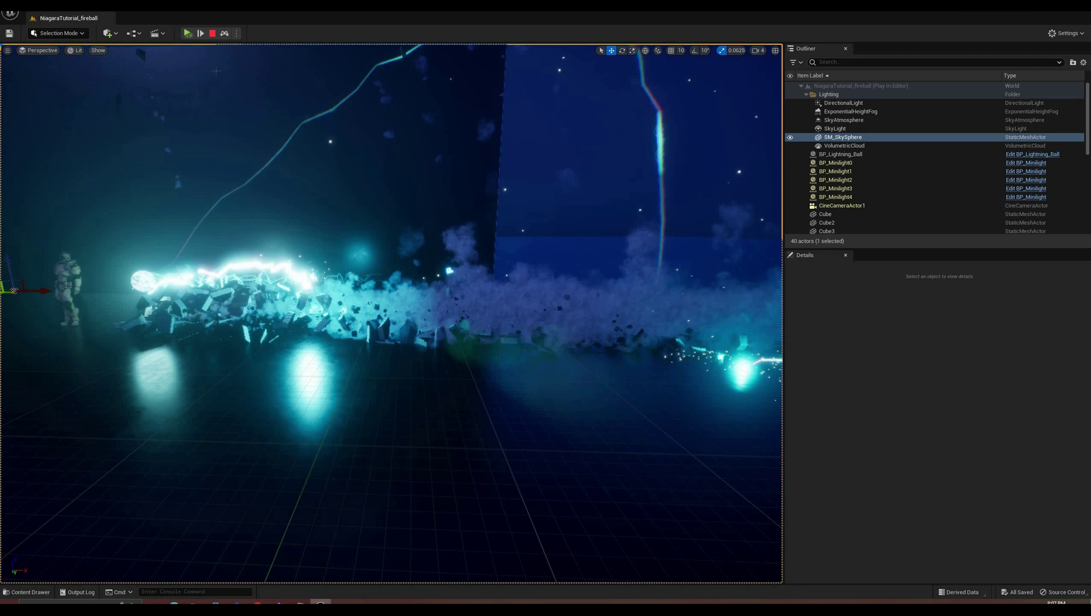
click(216, 35)
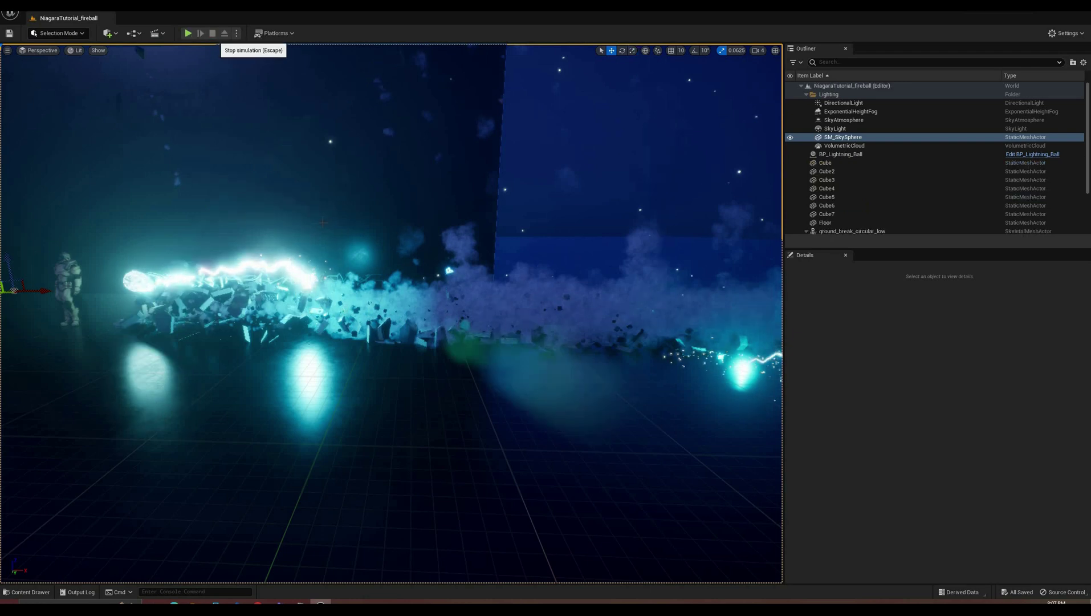
- Open the BP_Minilight blueprint and review its Event Graph, its PointLight component's light settings and its viewport preview
click(25, 593)
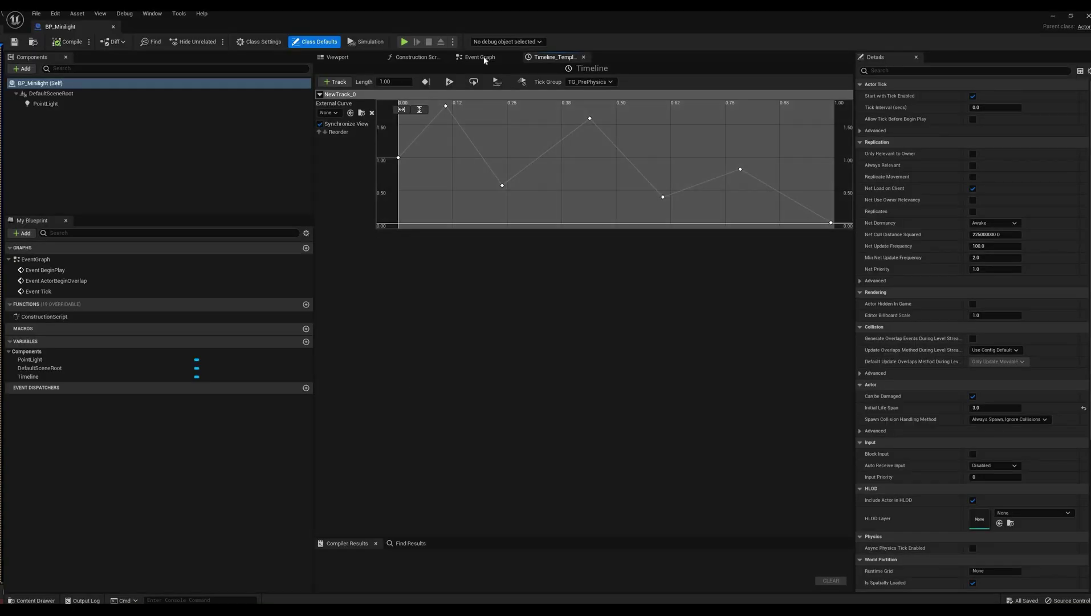
click(480, 57)
right_drag(540, 372, 467, 337)
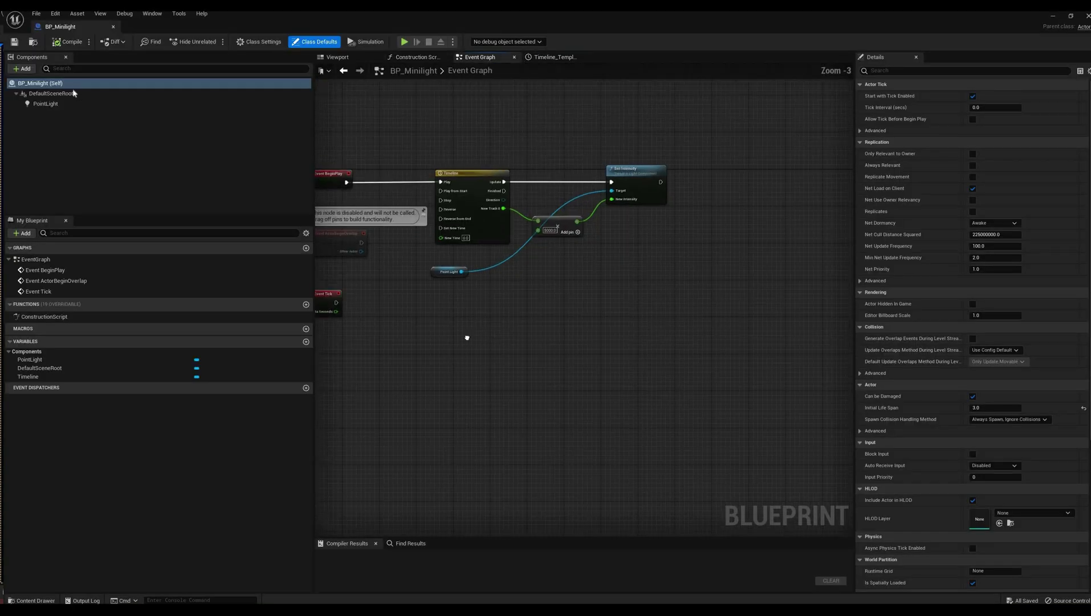
click(57, 94)
click(57, 103)
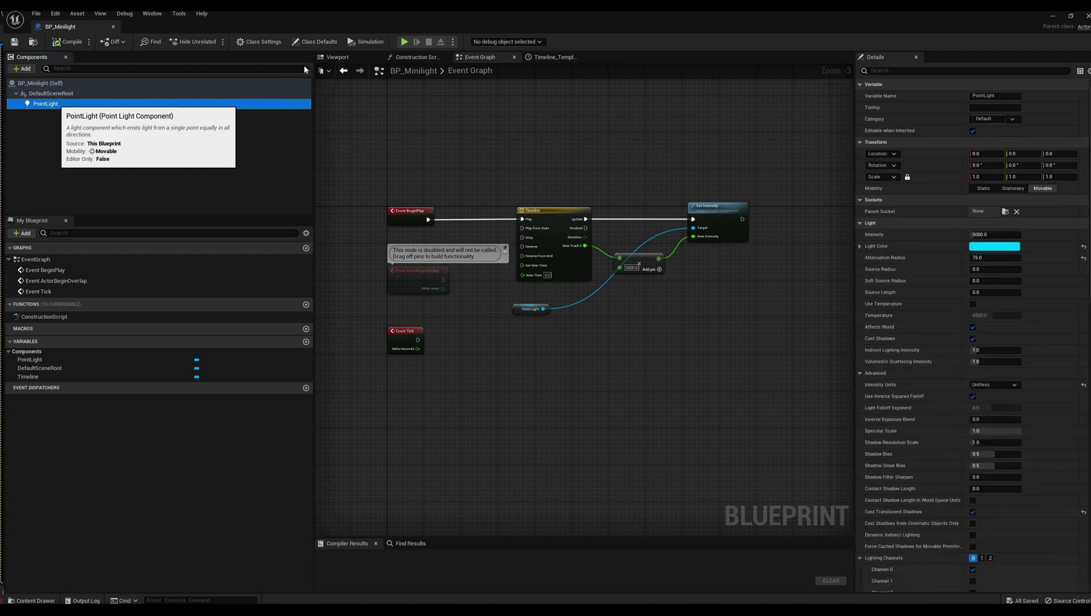
click(338, 57)
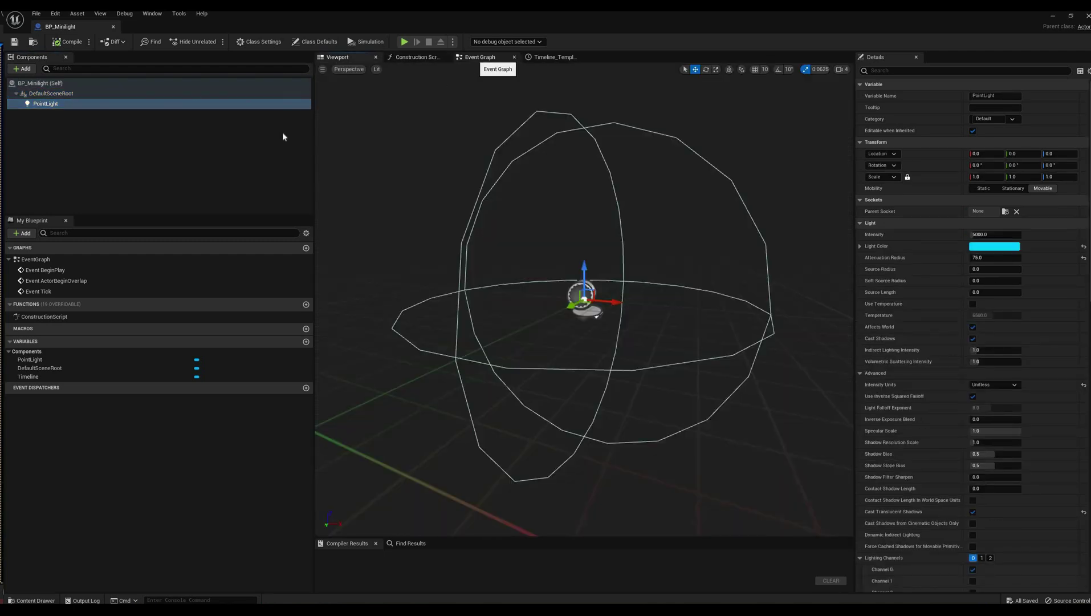
click(480, 57)
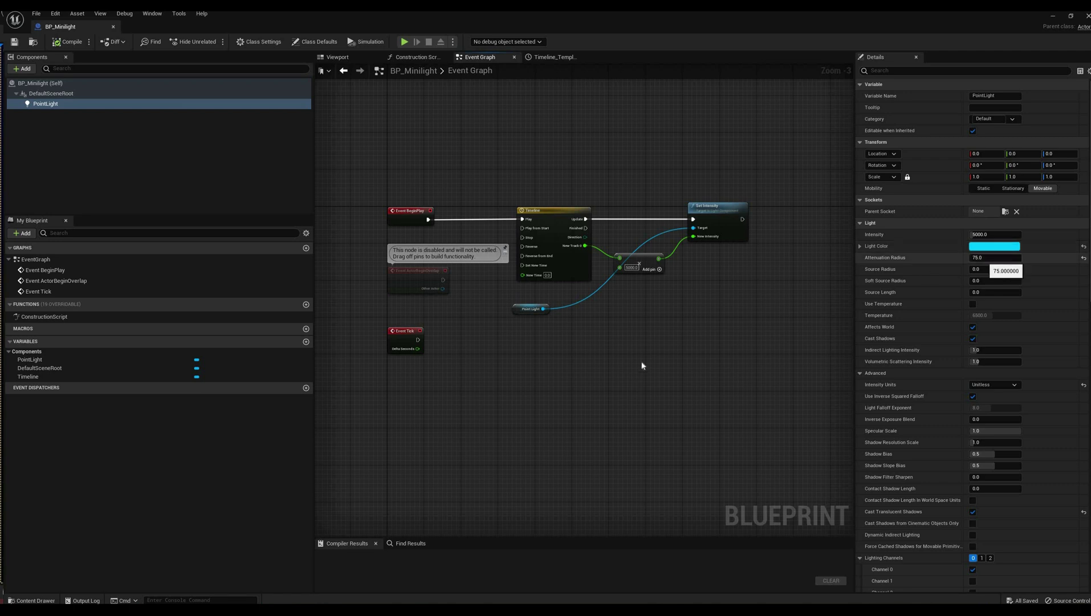
- Inspect the Timeline node's keyframed curve and follow its track through the multiply node into Set Intensity
right_drag(551, 342, 567, 374)
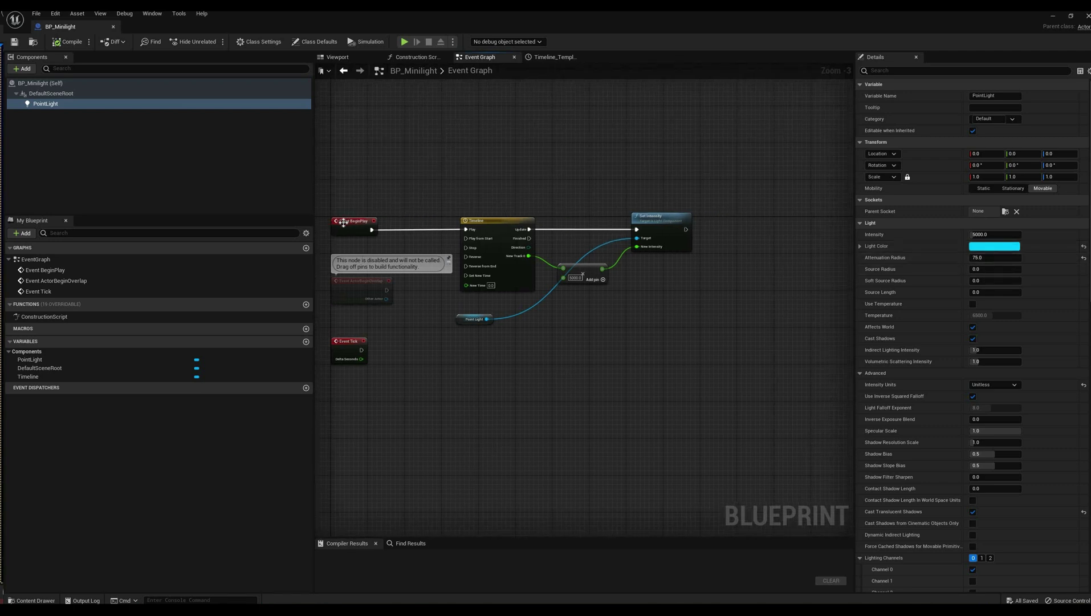
click(493, 225)
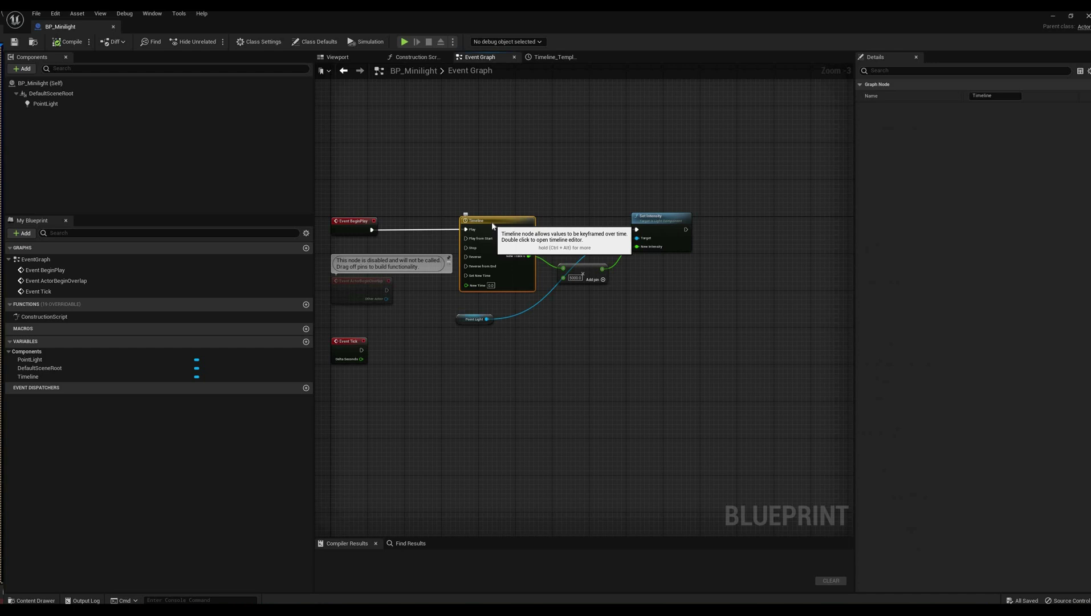
double_click(493, 225)
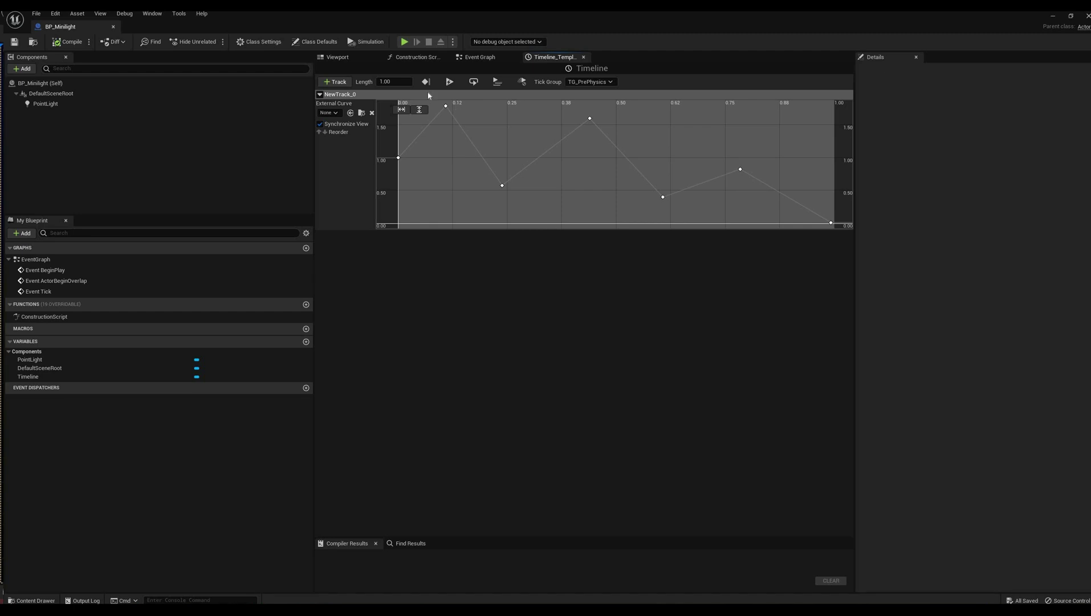
click(480, 57)
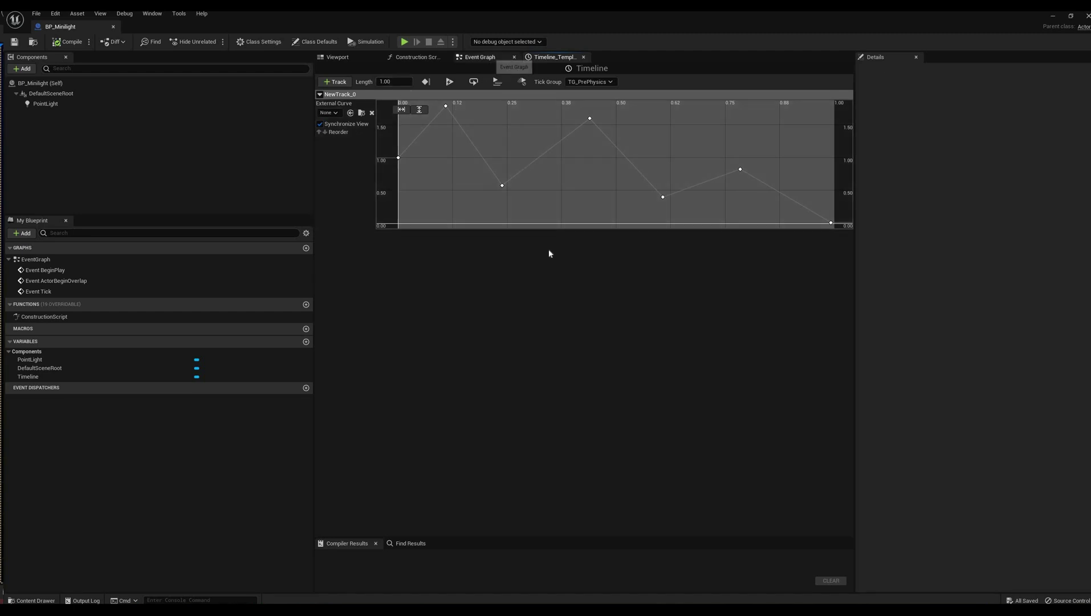
scroll(577, 342, up, 2)
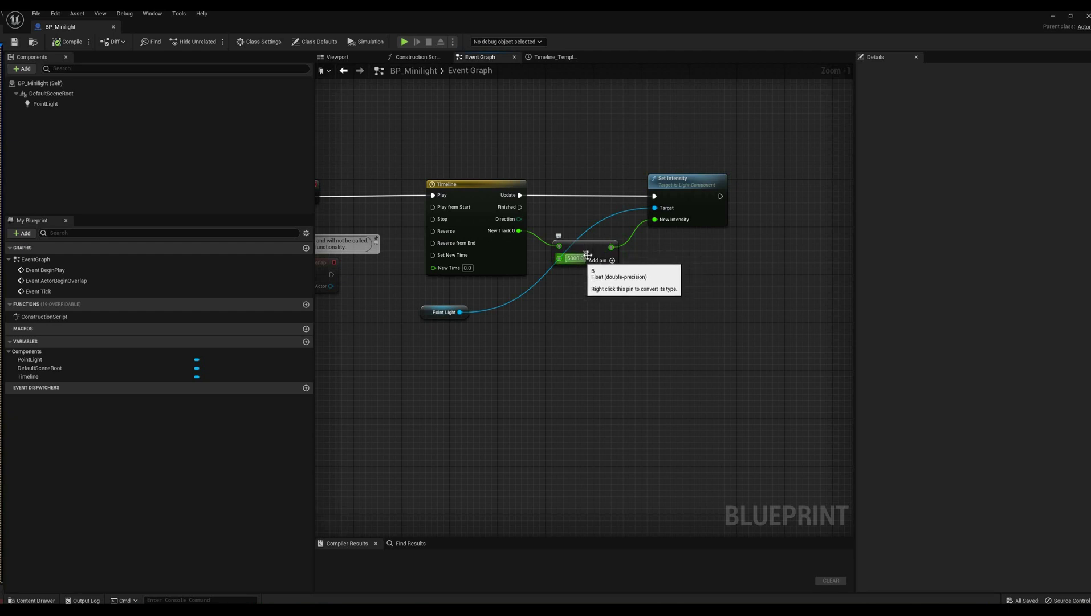
right_drag(678, 223, 733, 229)
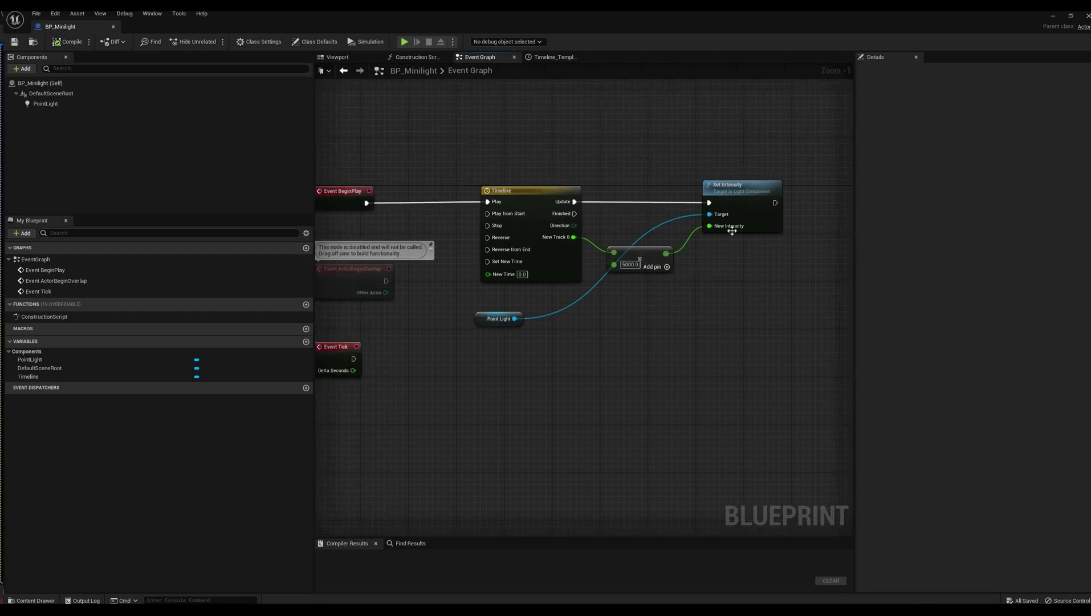
right_drag(462, 280, 506, 295)
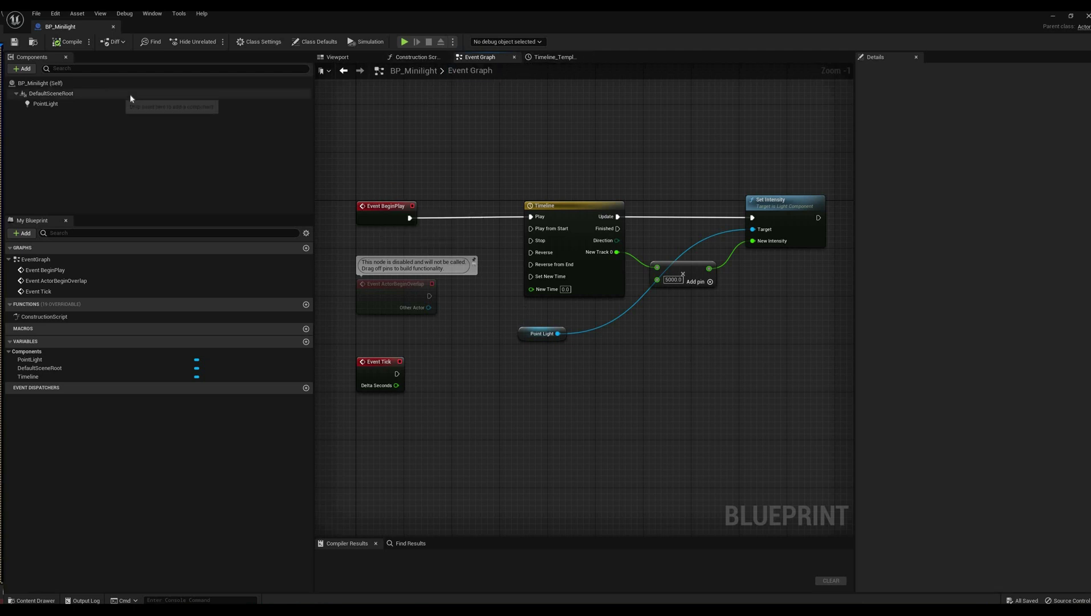
- Search BP_Minilight's class defaults for "lif" to check the Initial Life Span setting, and clear the search
click(69, 84)
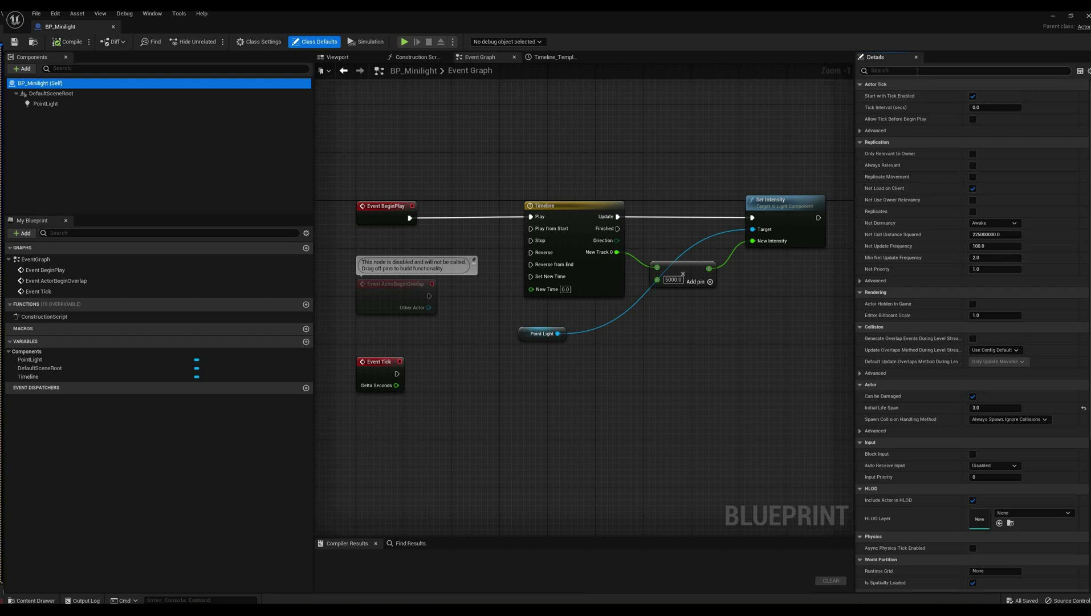
scroll(918, 131, down, 2)
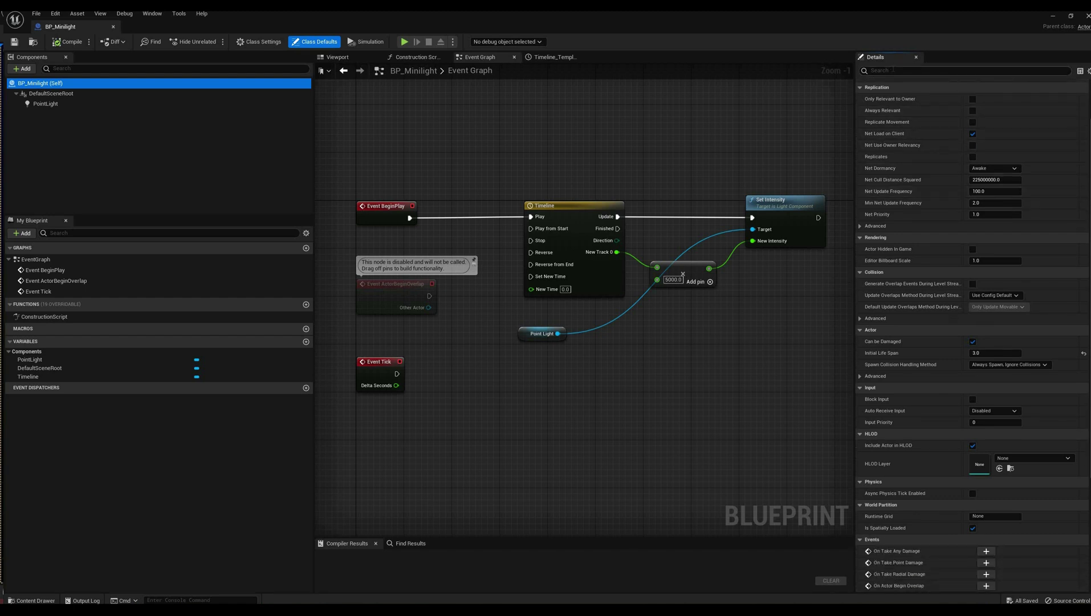
click(893, 70)
text(lif)
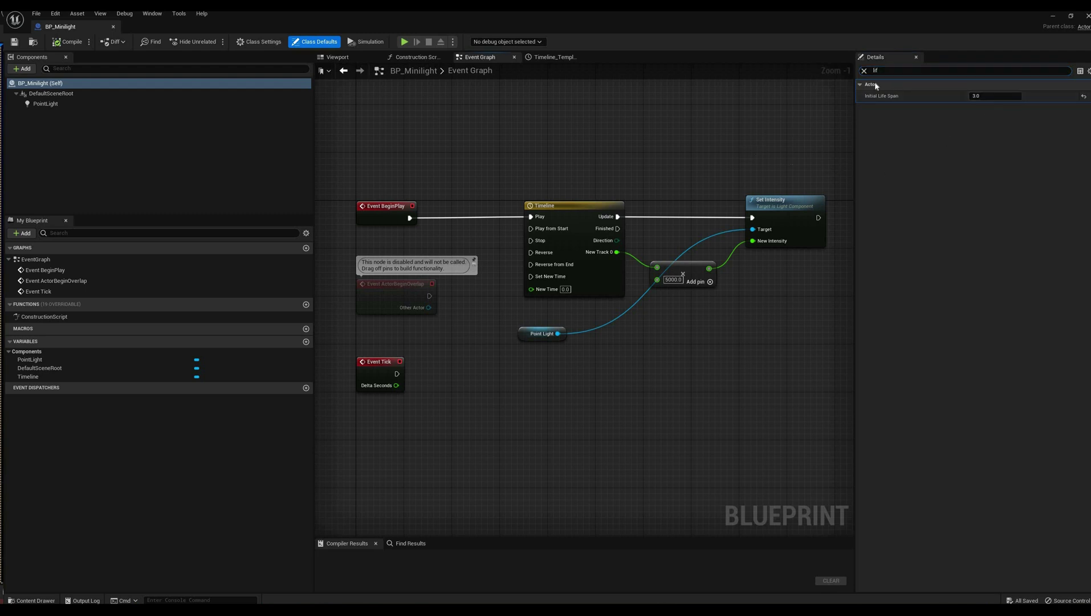
key(Escape)
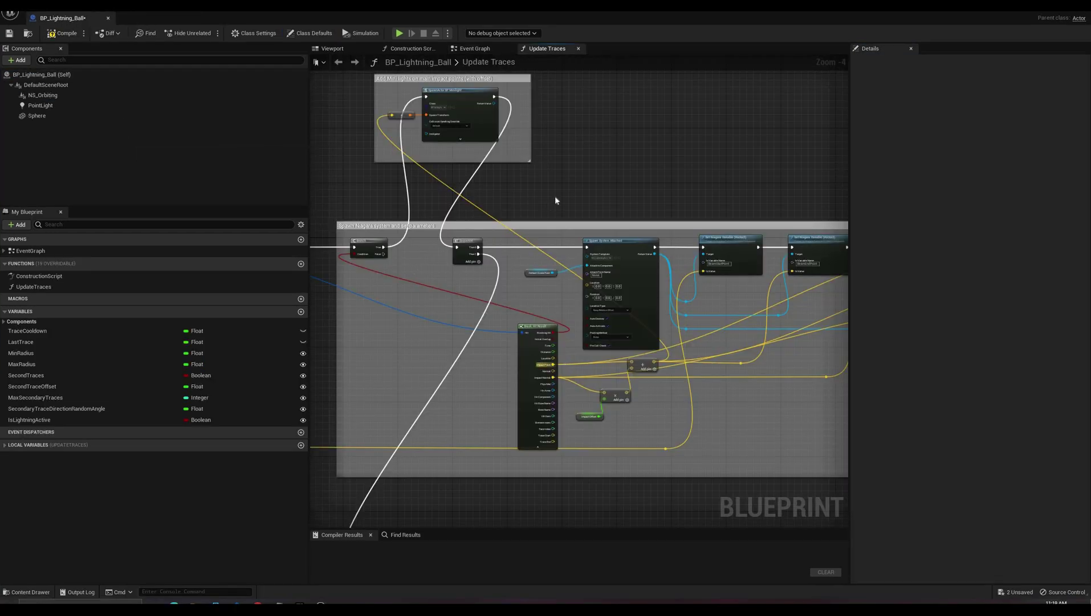
- Examine how BP_Lightning_Ball's Update Traces function spawns BP_Minilight at the offset impact points before spawning the Niagara system
right_drag(547, 201, 595, 195)
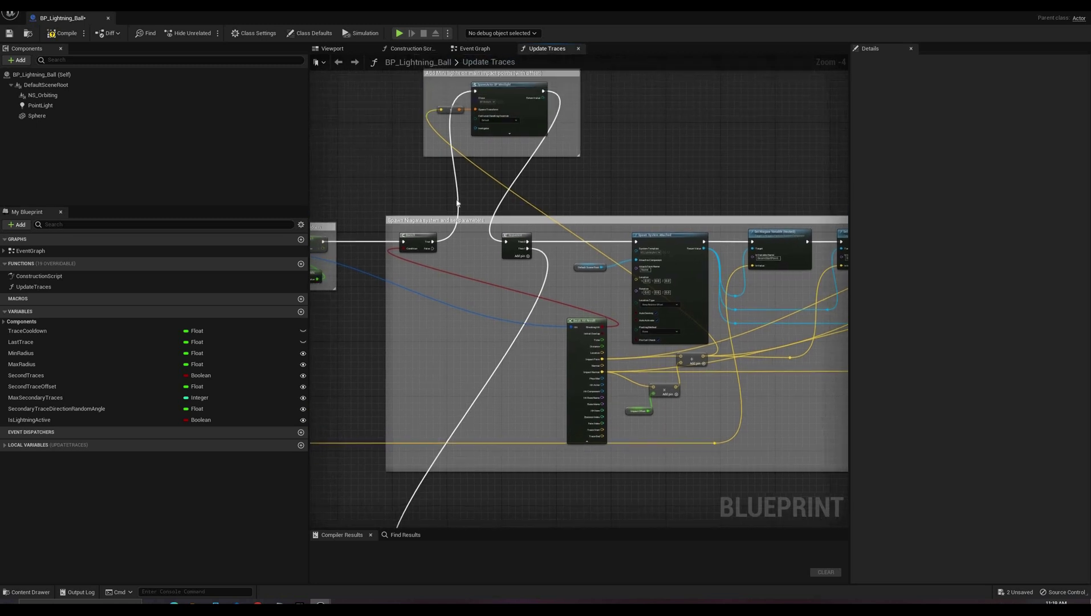
scroll(450, 396, up, 5)
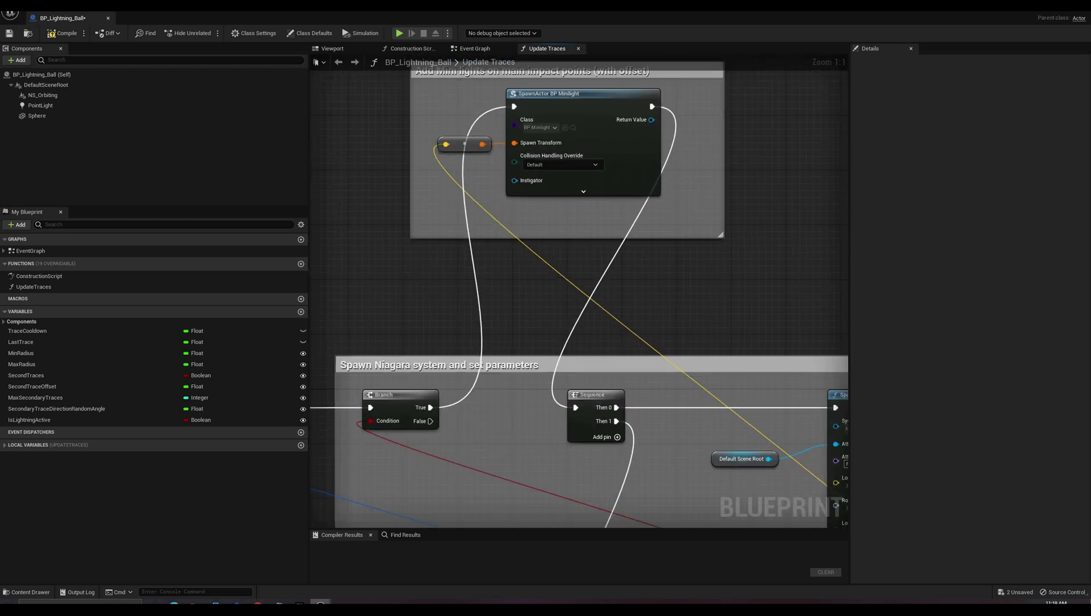
right_drag(471, 367, 493, 398)
right_drag(676, 450, 568, 271)
right_drag(641, 475, 472, 291)
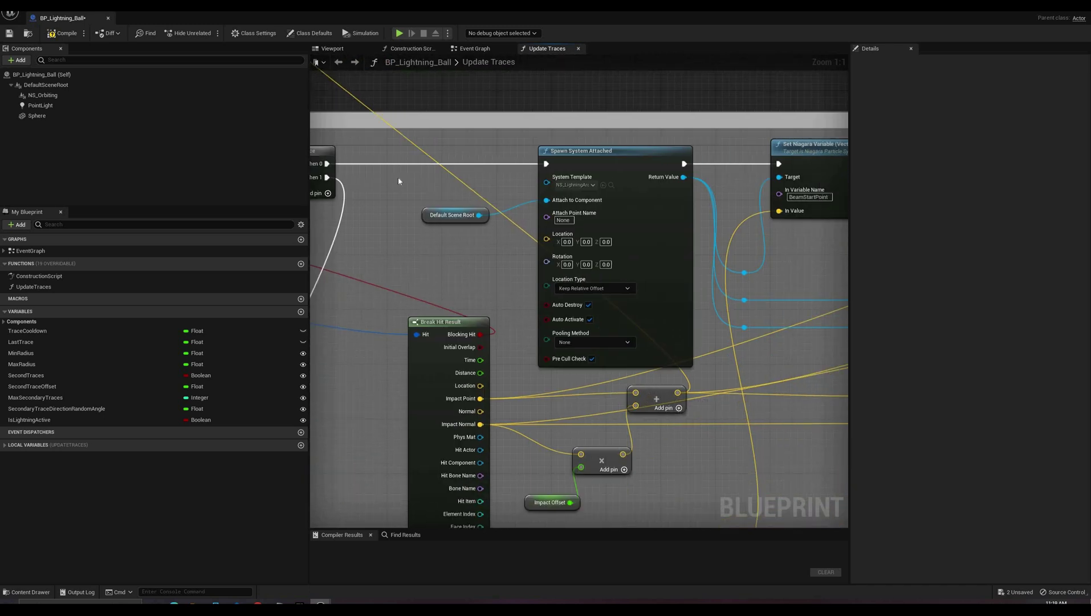
right_drag(394, 171, 683, 473)
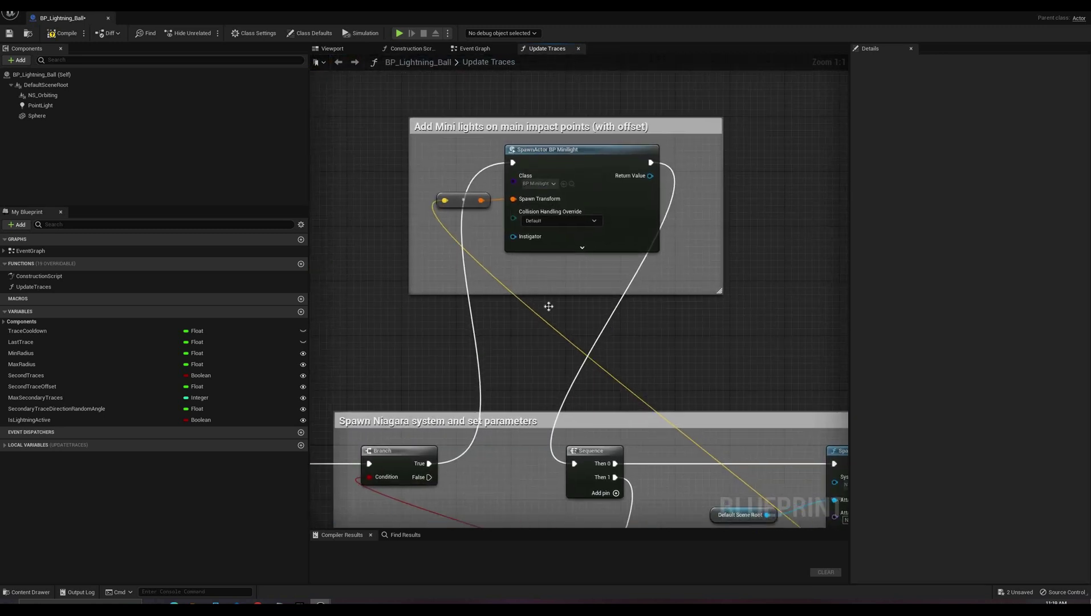
right_drag(531, 314, 521, 390)
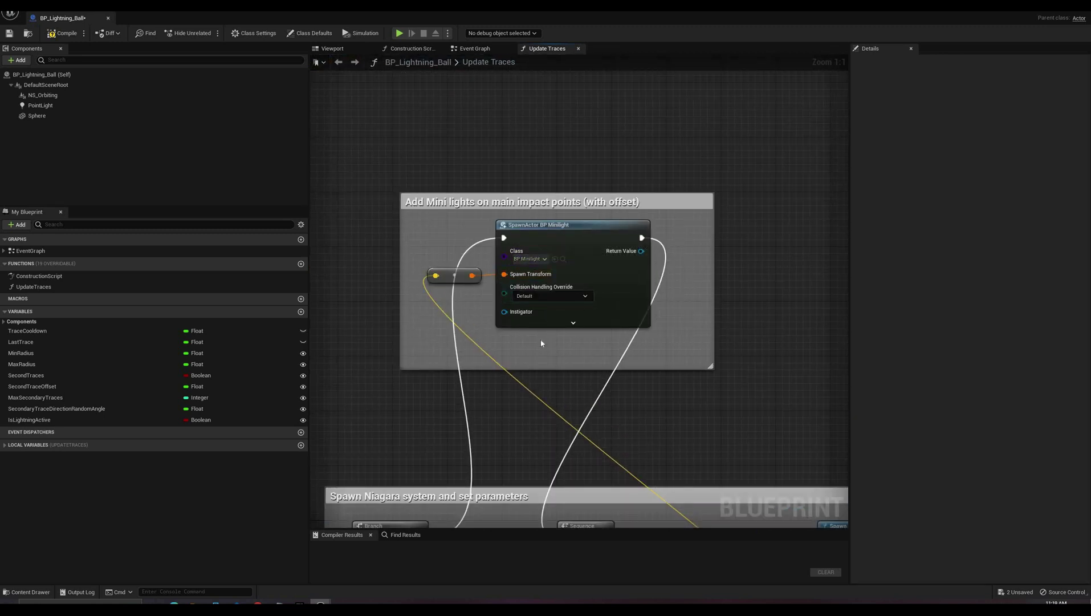
right_drag(542, 343, 547, 297)
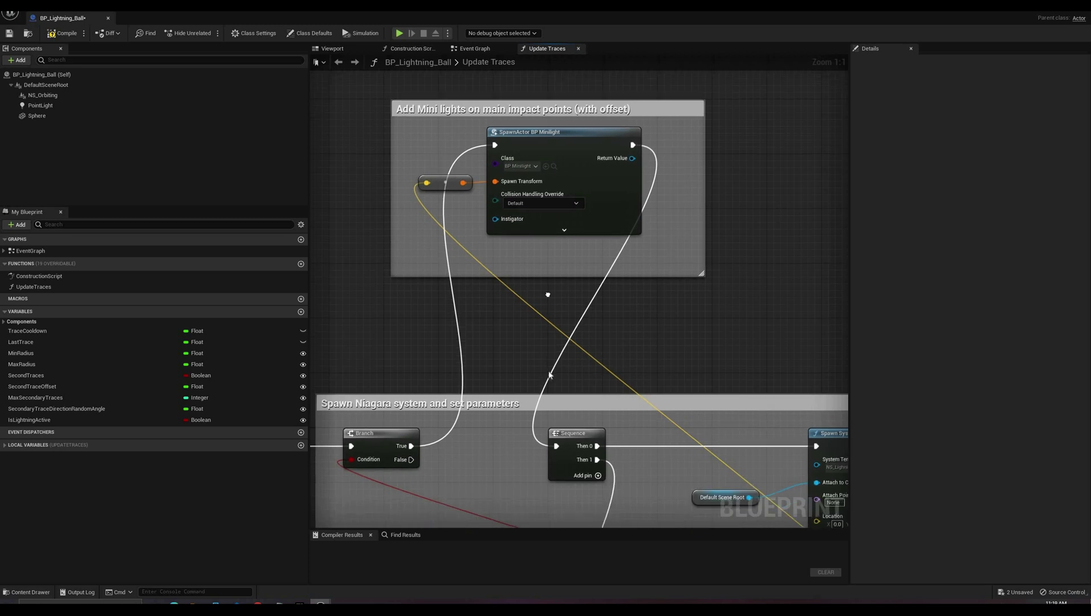
- Compile and save the BP_Lightning_Ball blueprint
click(63, 33)
click(9, 33)
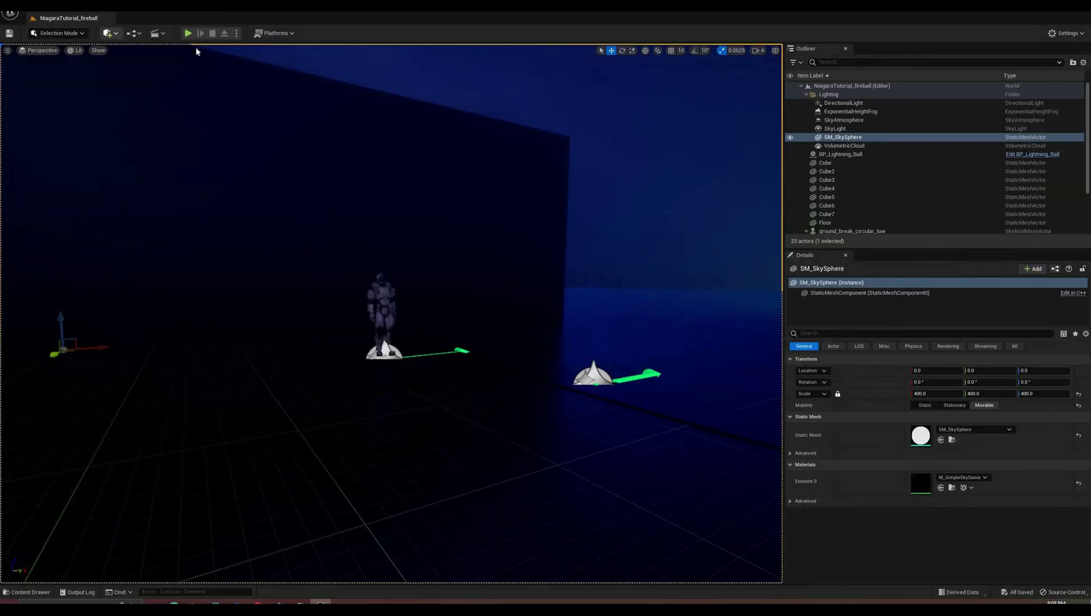
- Run the fireball level again, pause and eject mid-effect, and view the mini lights' floor reflections under each lightning impact
click(187, 33)
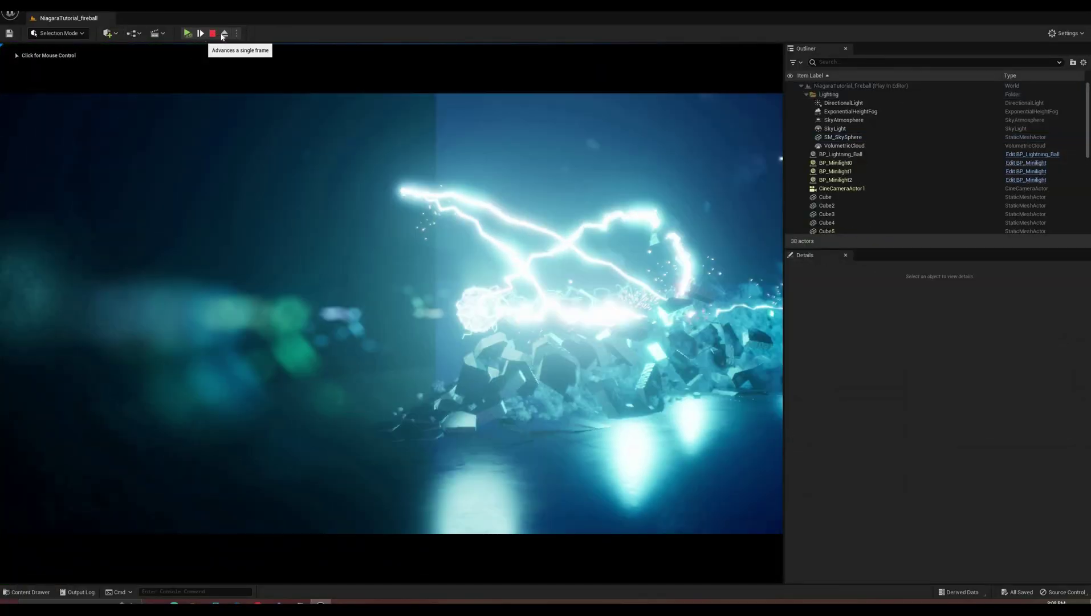
click(224, 33)
key(w)
right_drag(267, 358, 342, 364)
key(d)
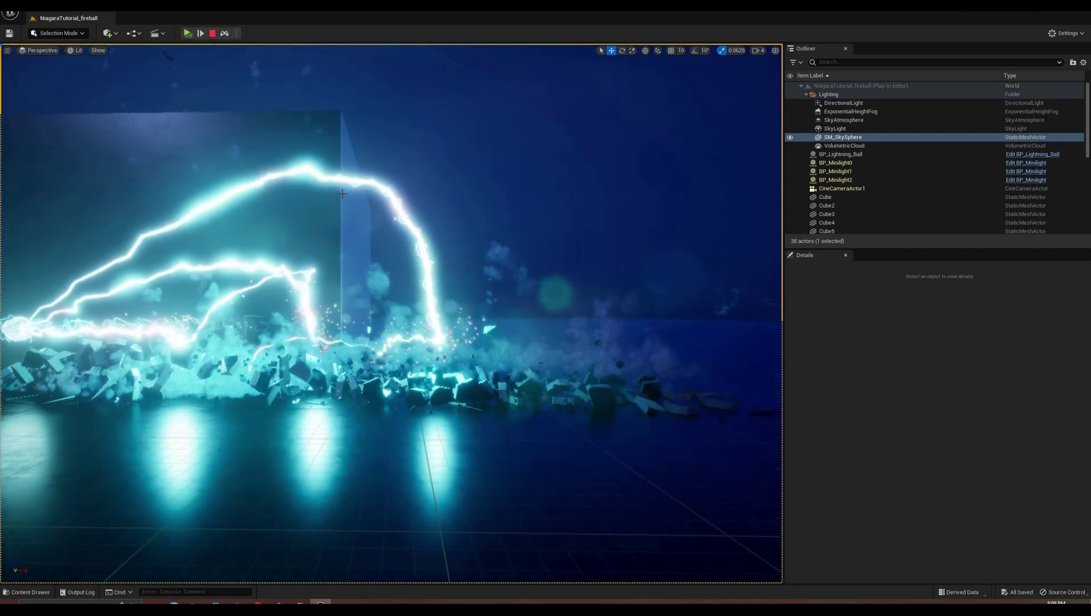
key(s)
right_drag(334, 63, 334, 94)
key(a)
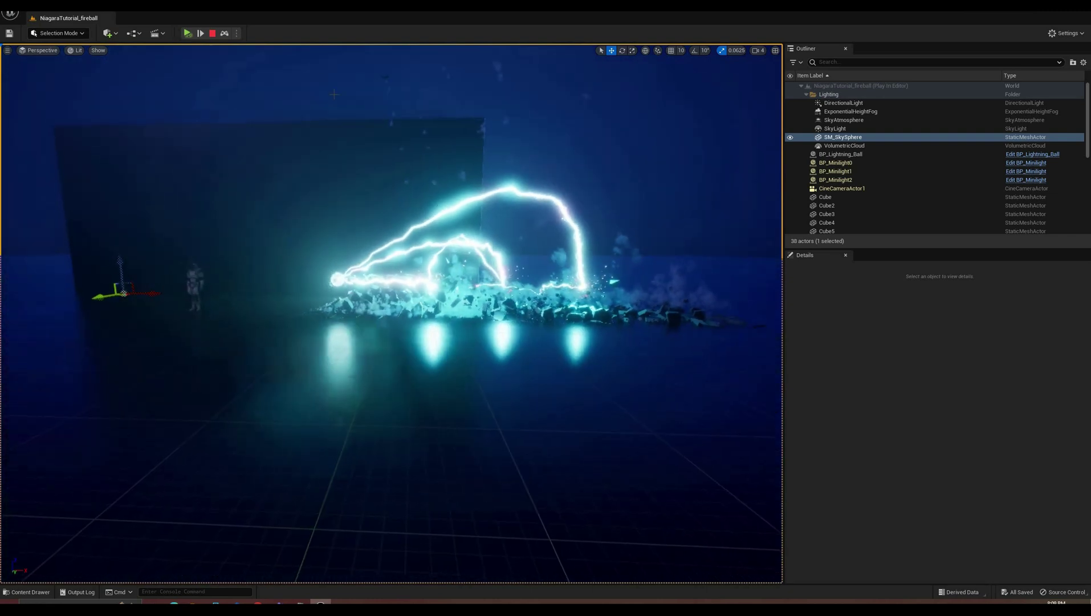
- Stop the paused simulation and restart play of the fireball level
key(Escape)
click(189, 33)
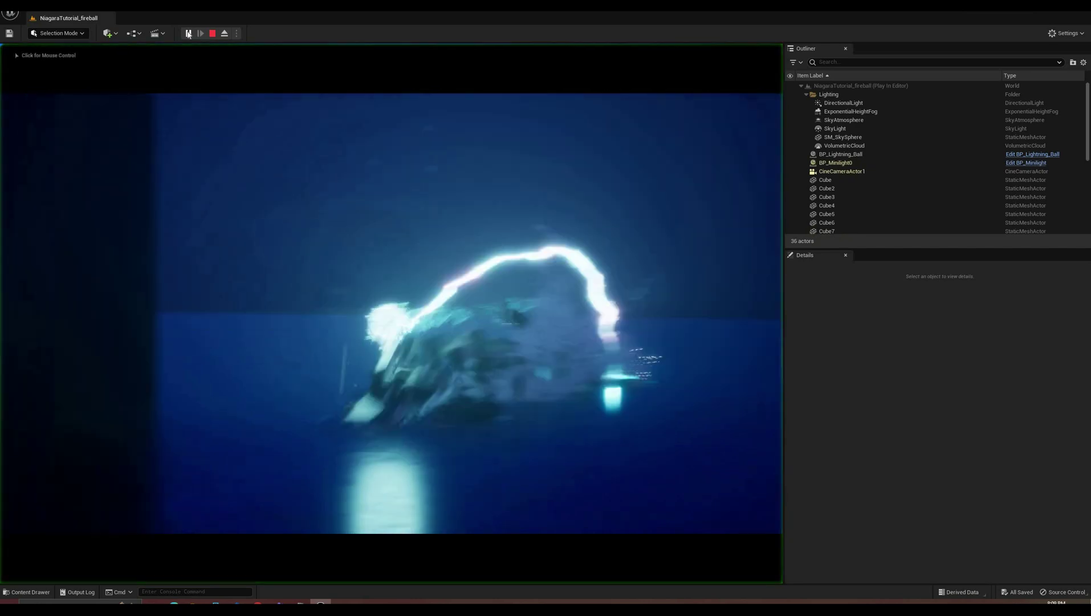